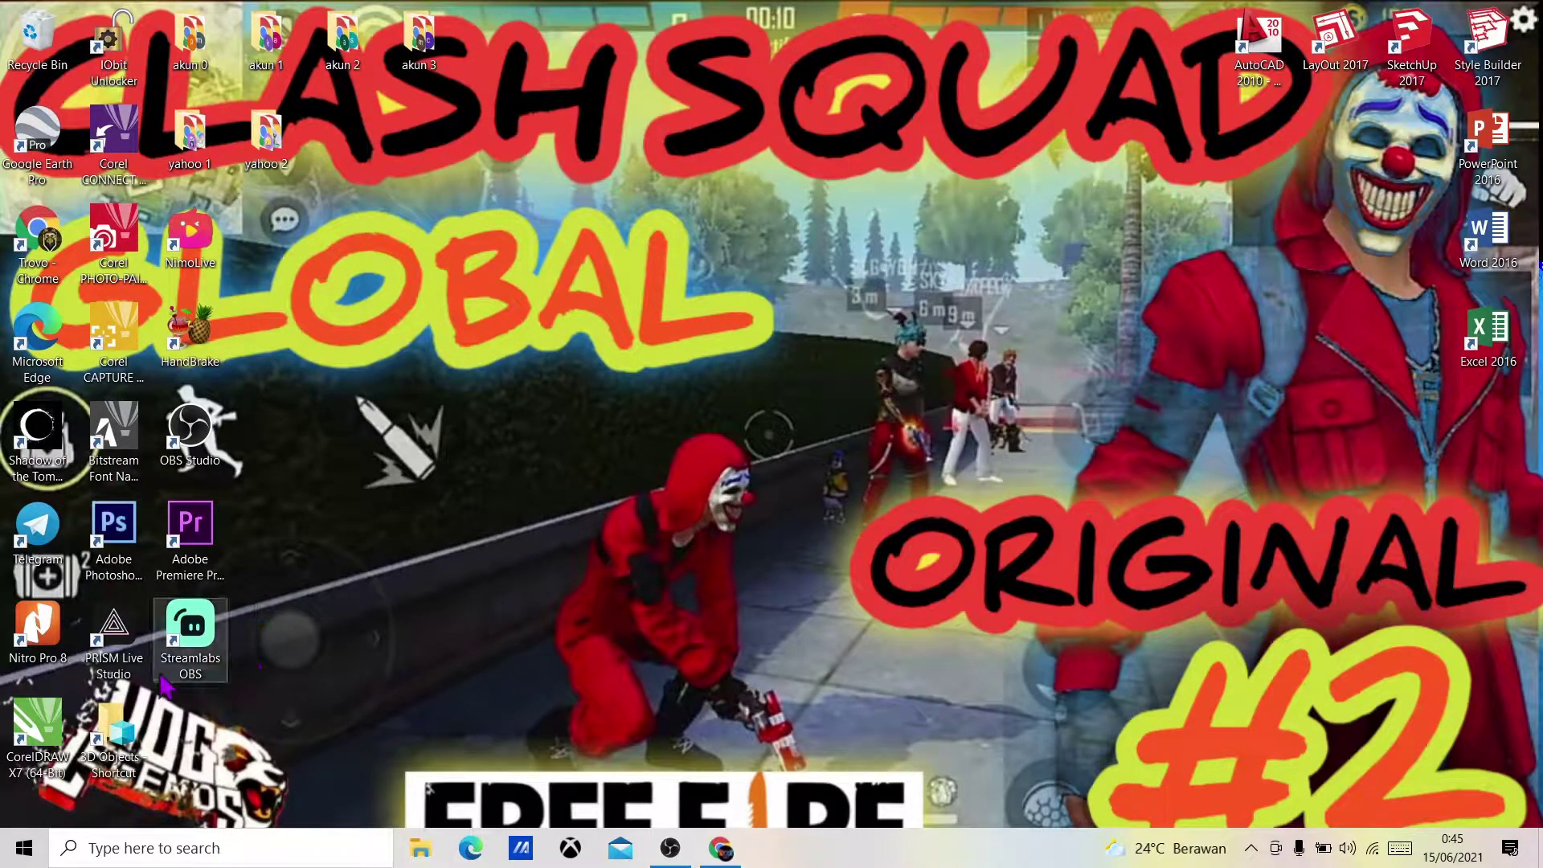
- Launch Streamlabs OBS from the desktop and turn on Studio Mode
double_click(208, 634)
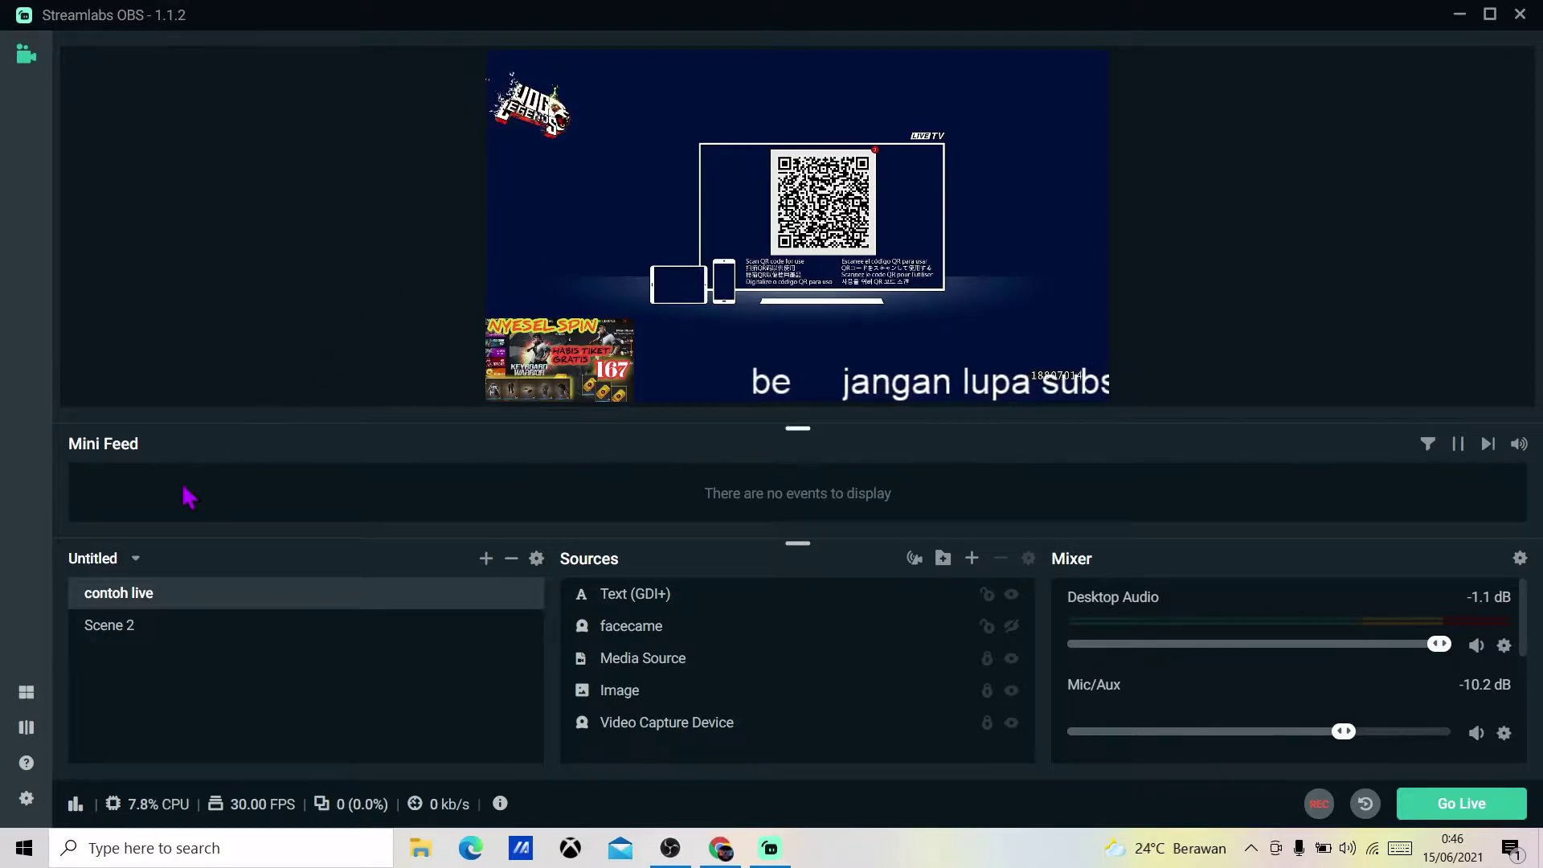
left_click(29, 726)
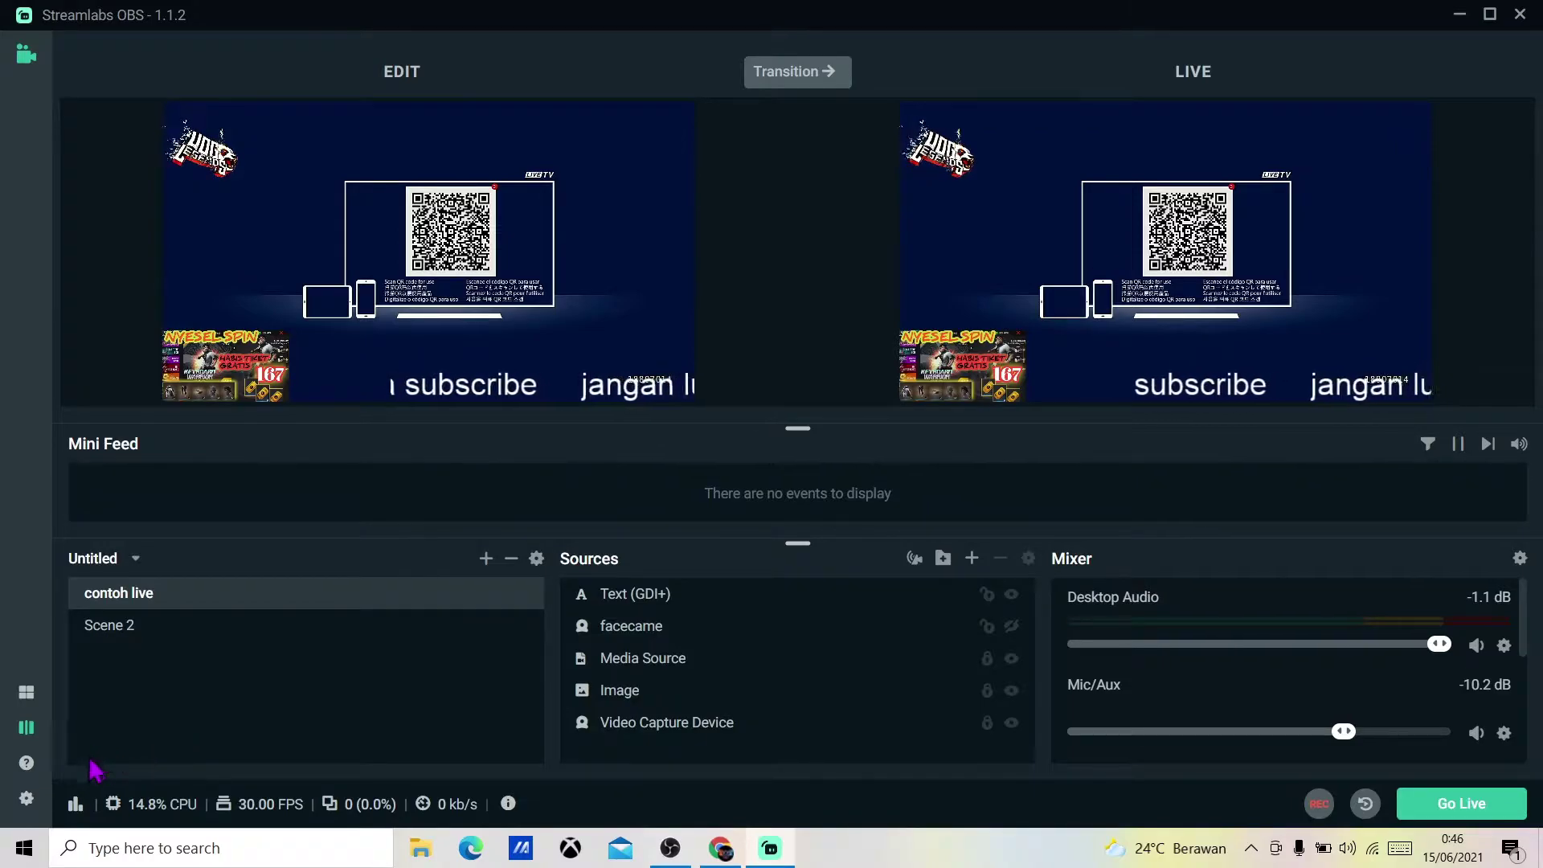
- Open the settings, view the Stream configuration and go to the Output settings
left_click(26, 799)
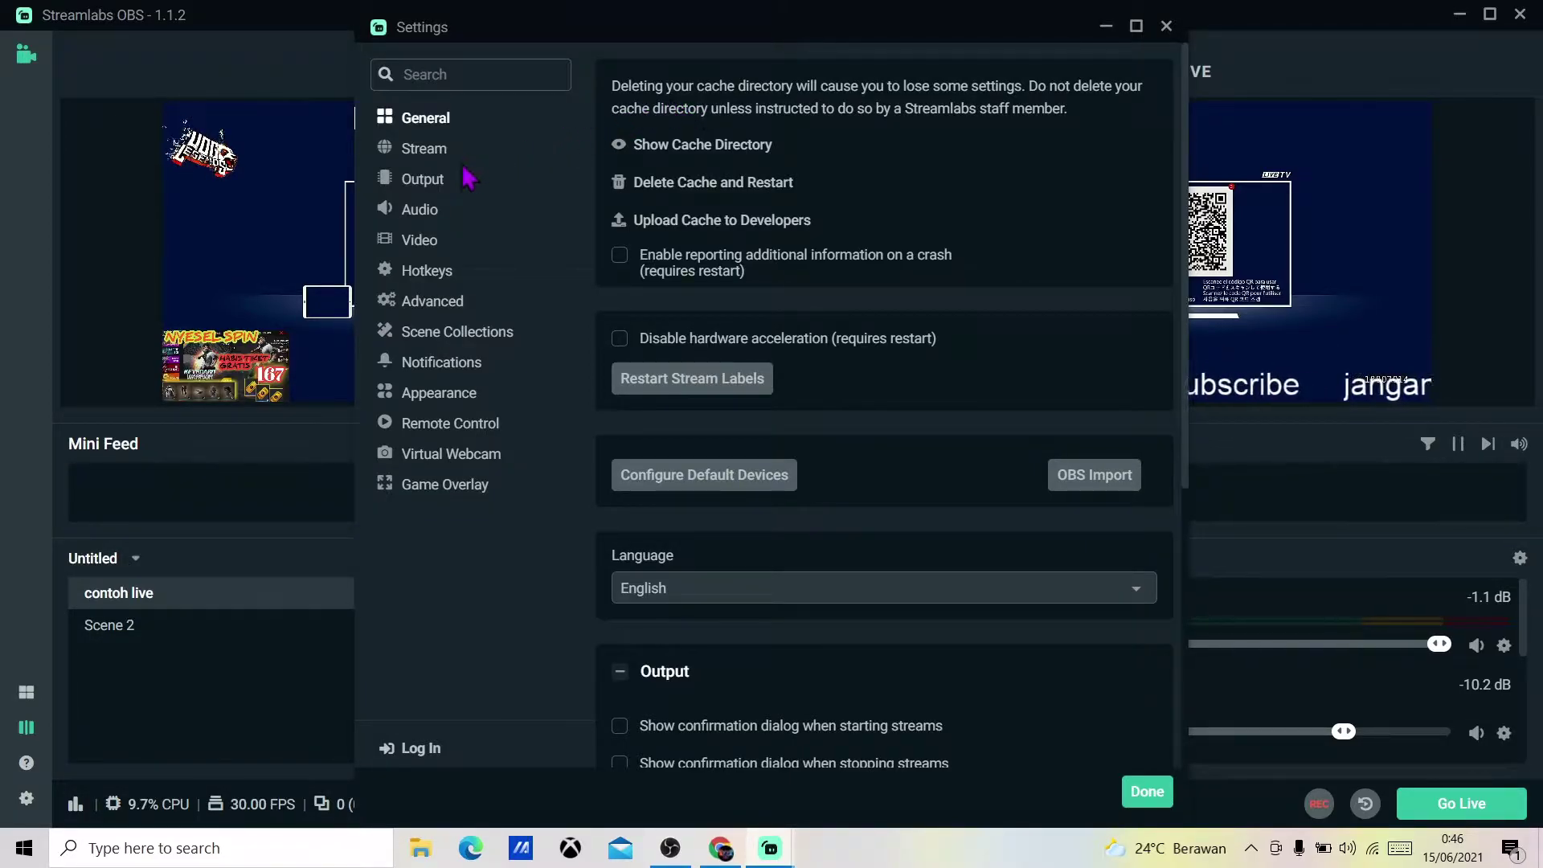
left_click(426, 149)
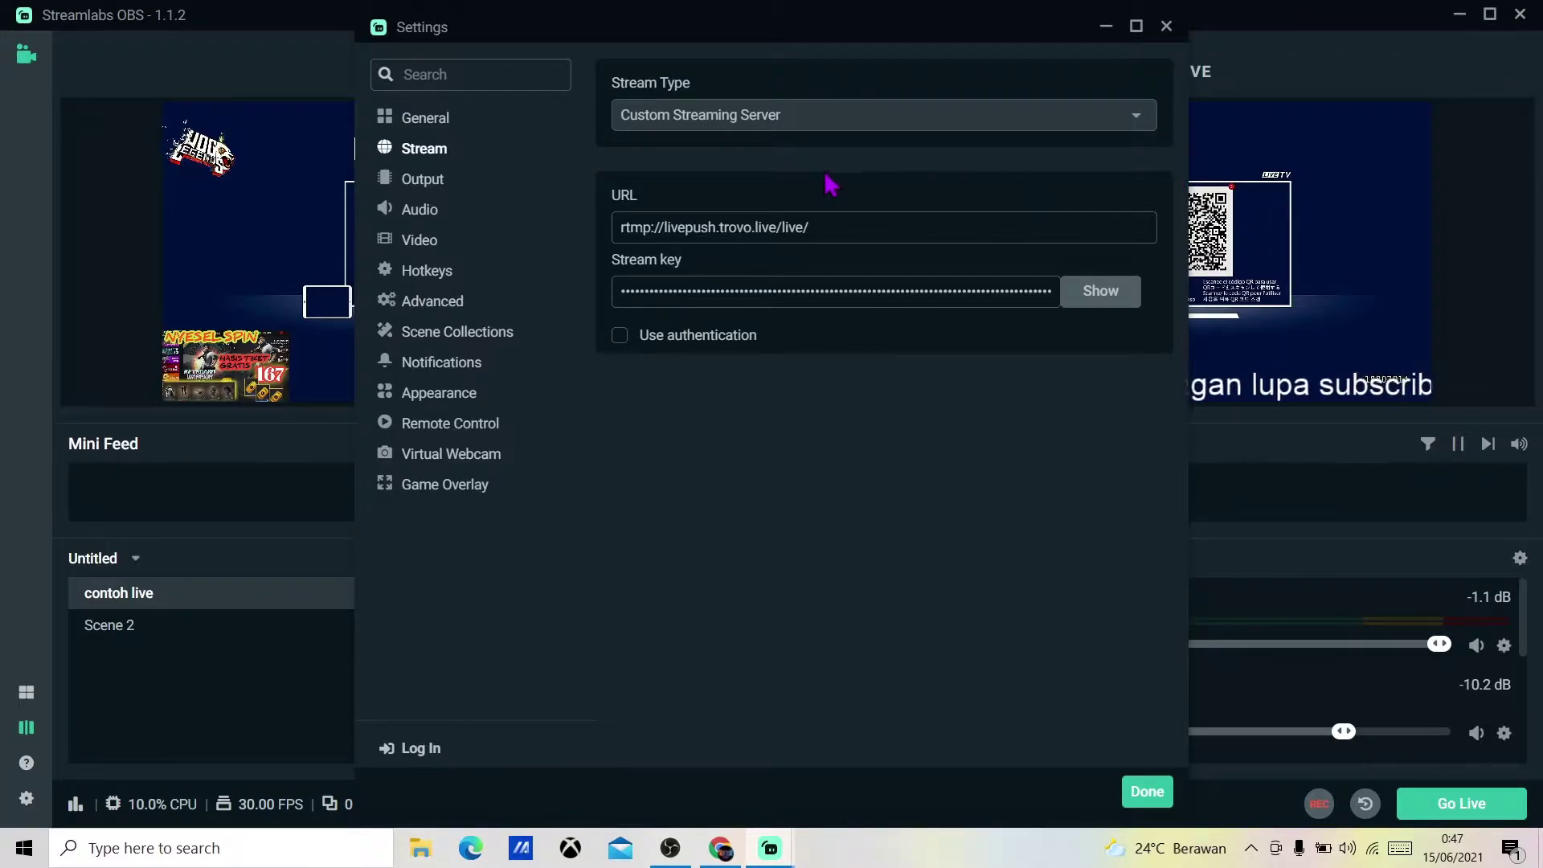
left_click(422, 190)
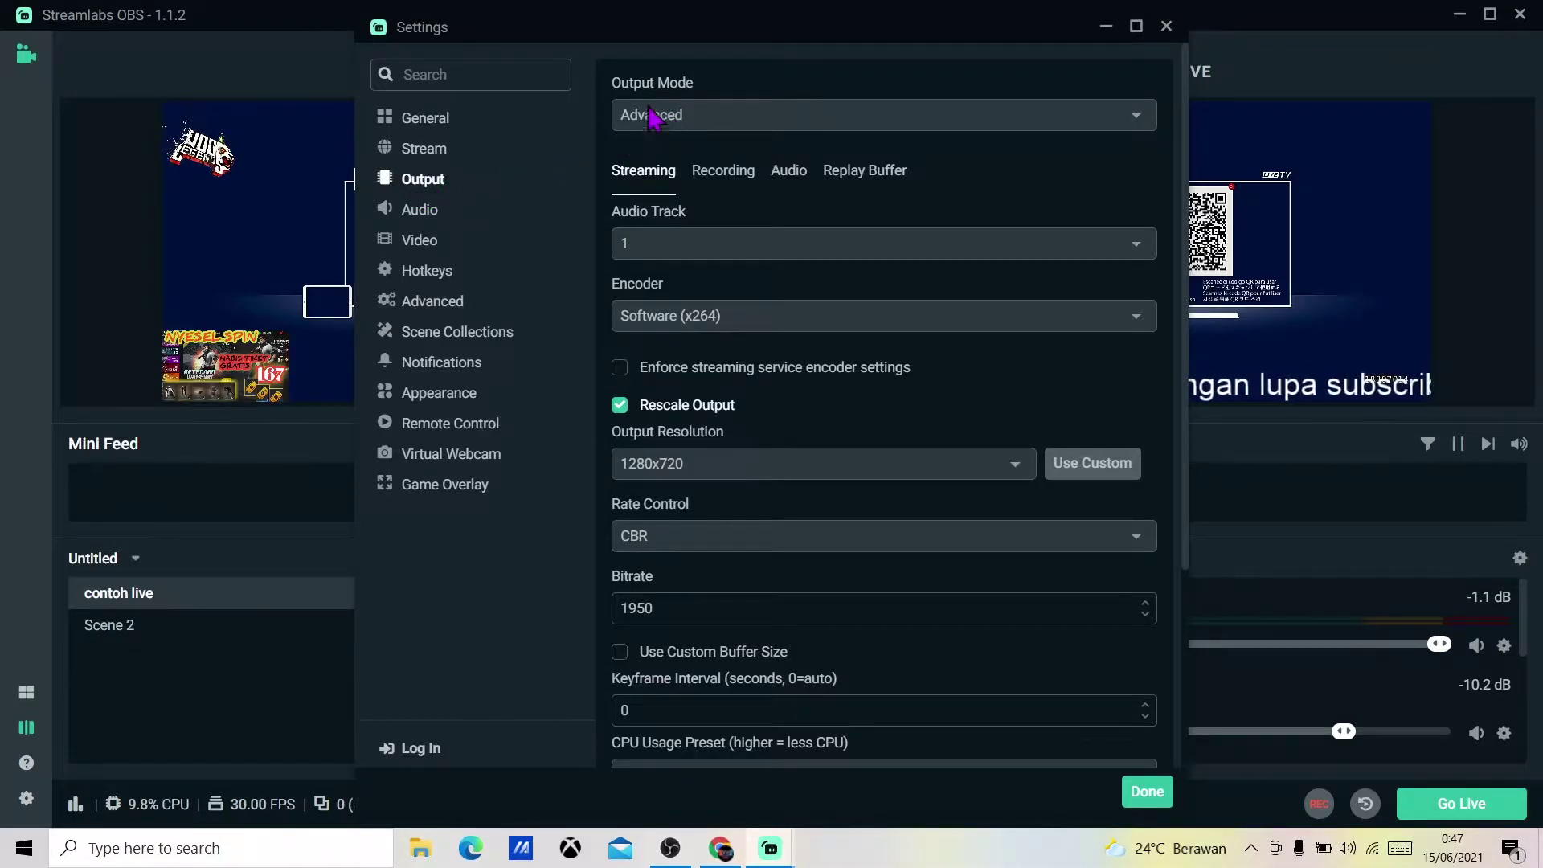
- Switch the output mode to Simple and back to Advanced
left_click(689, 108)
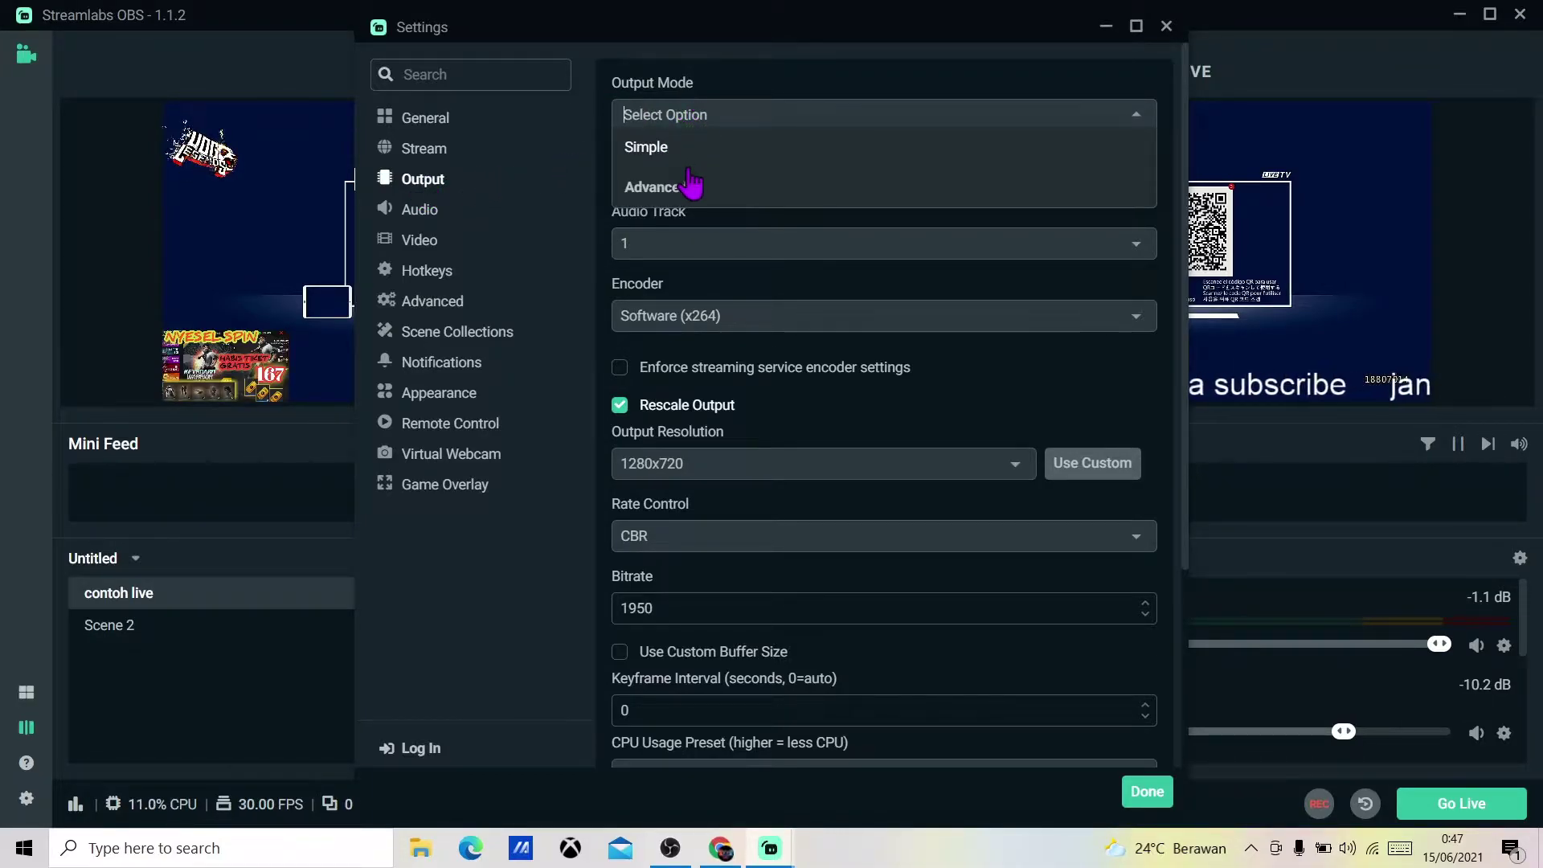
left_click(647, 153)
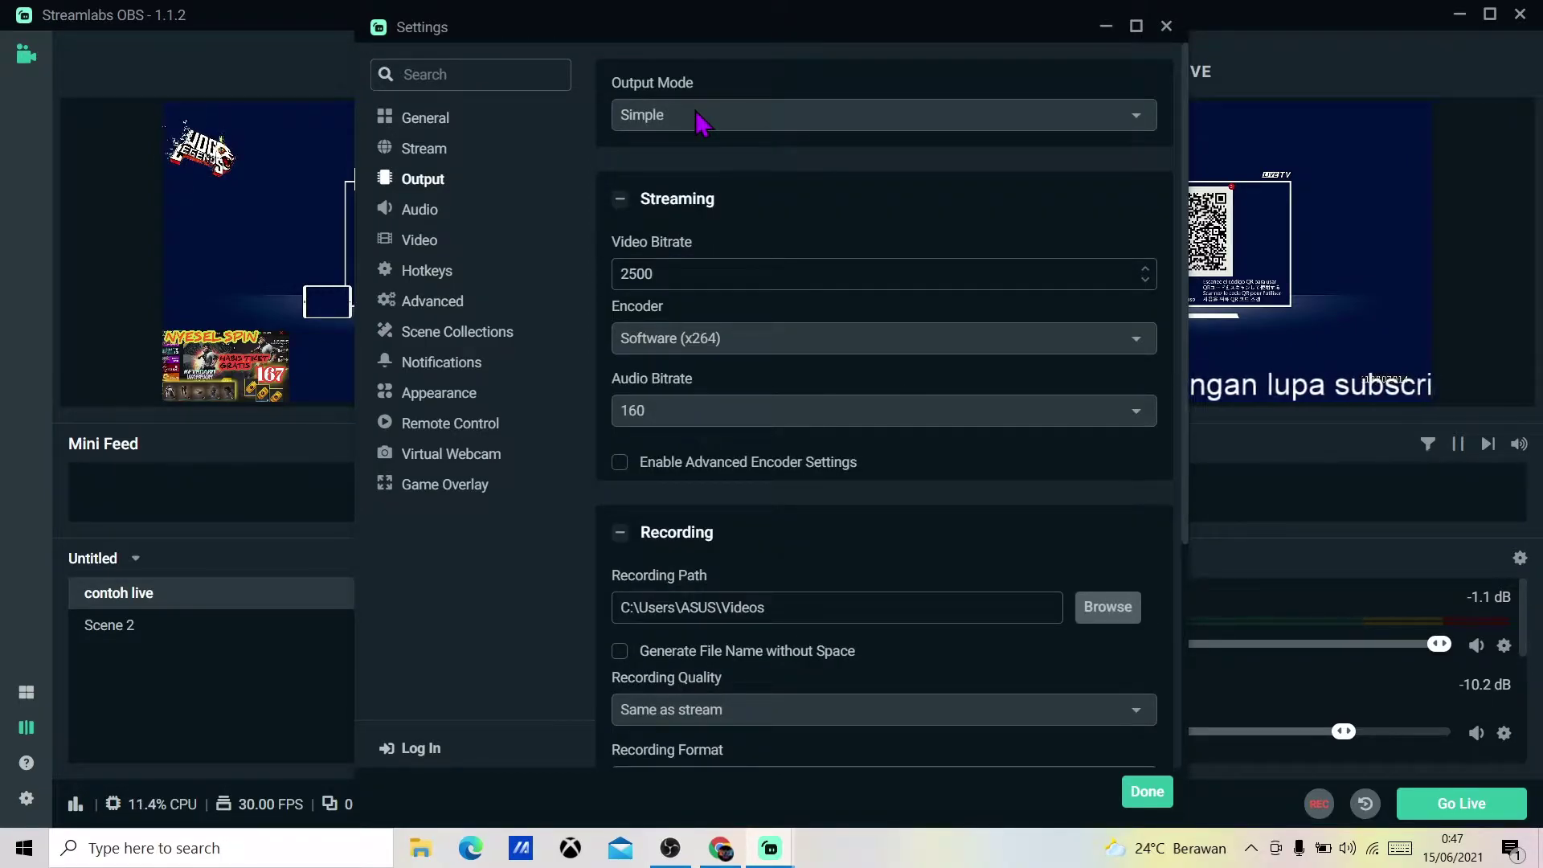
left_click(699, 119)
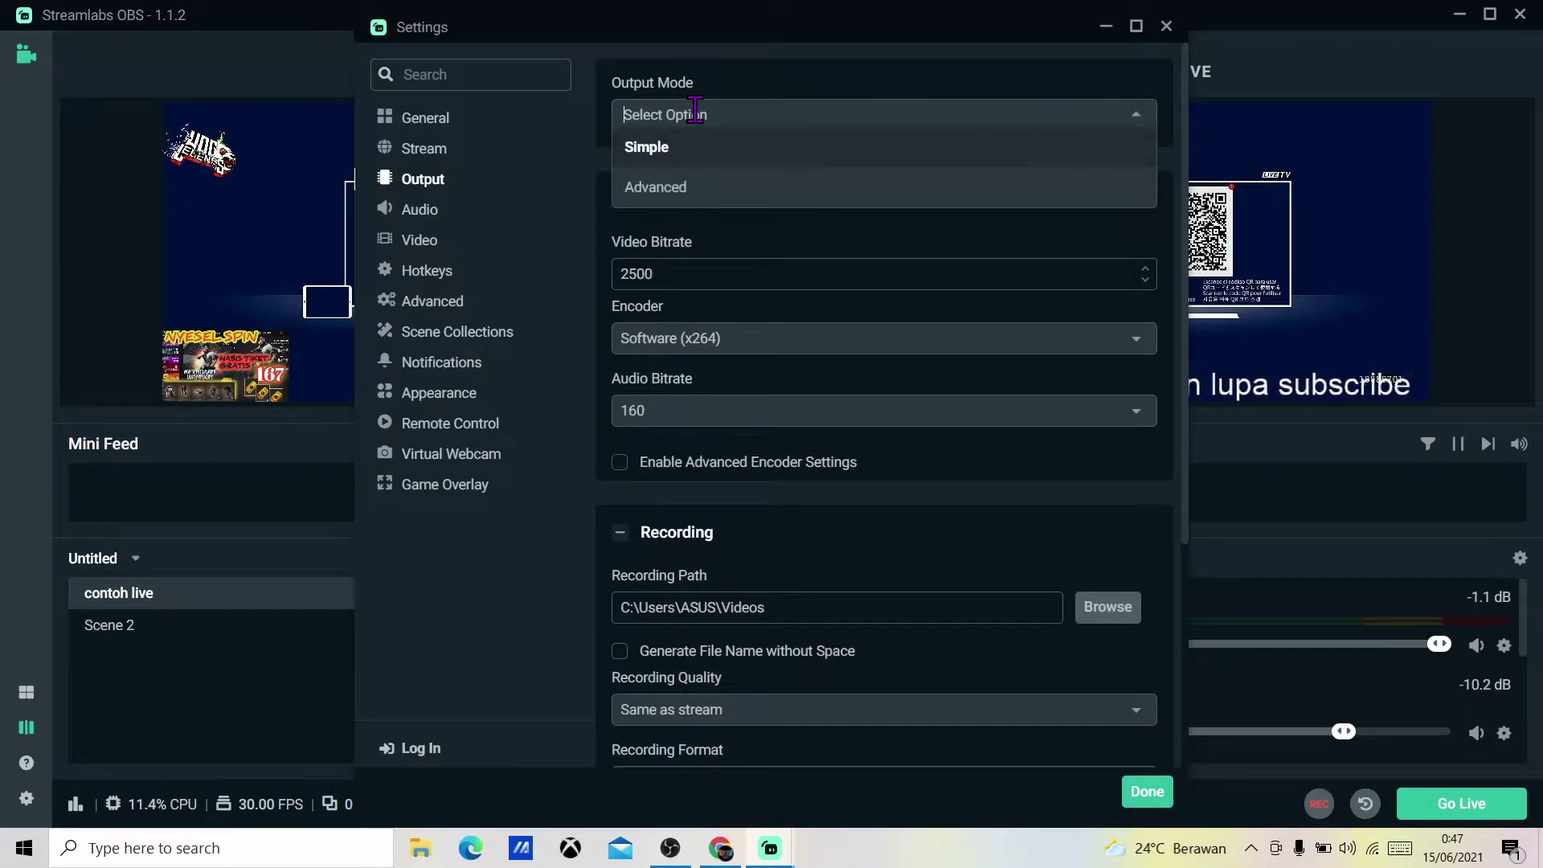
left_click(668, 199)
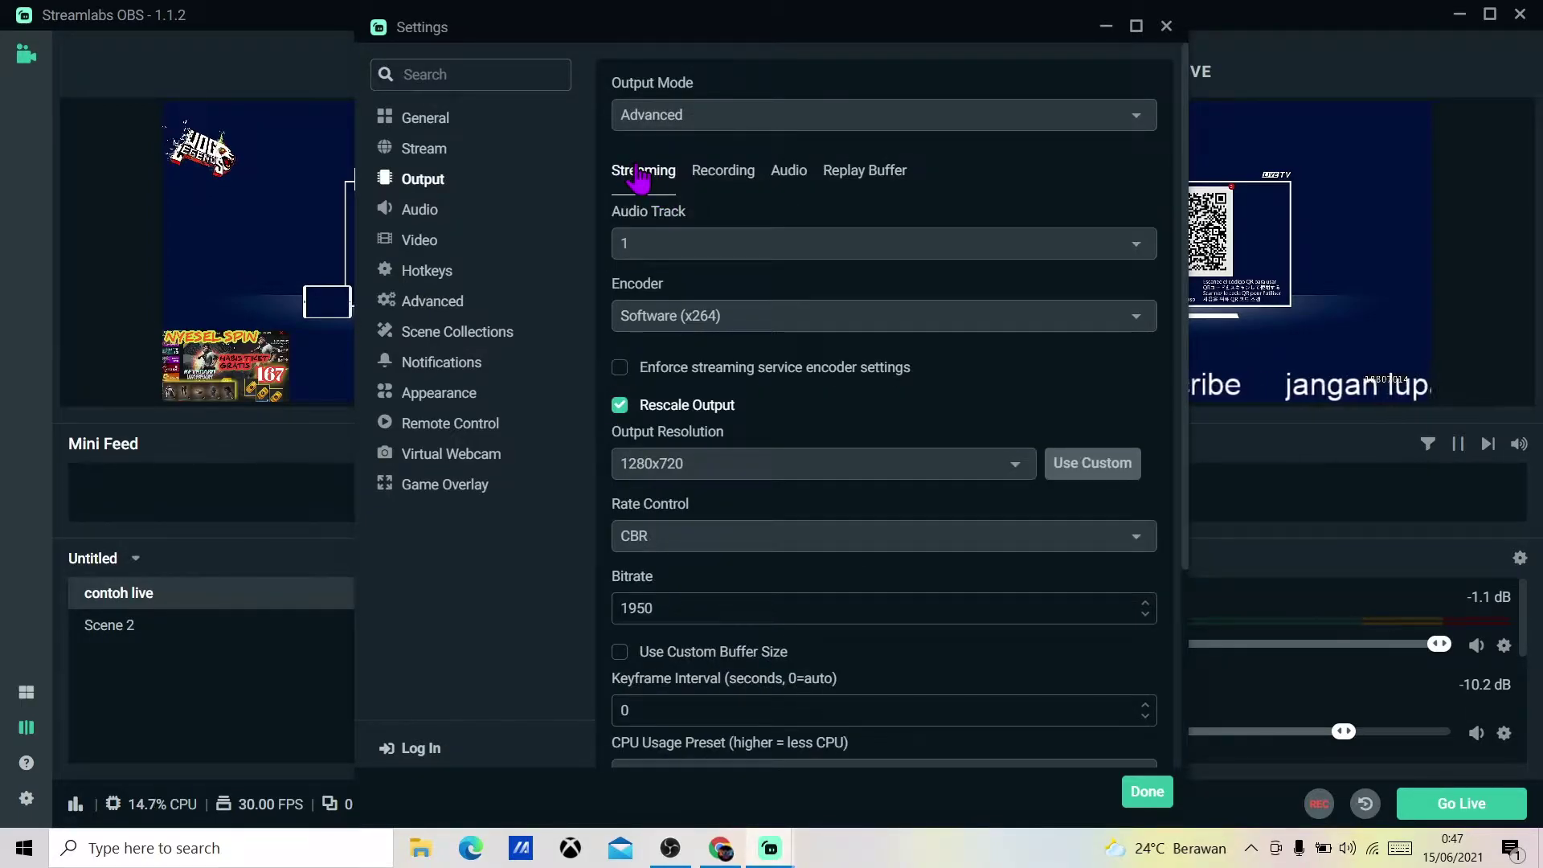
- Set the streaming encoder to Hardware (NVENC) (new) with CBR rate control
left_click(677, 314)
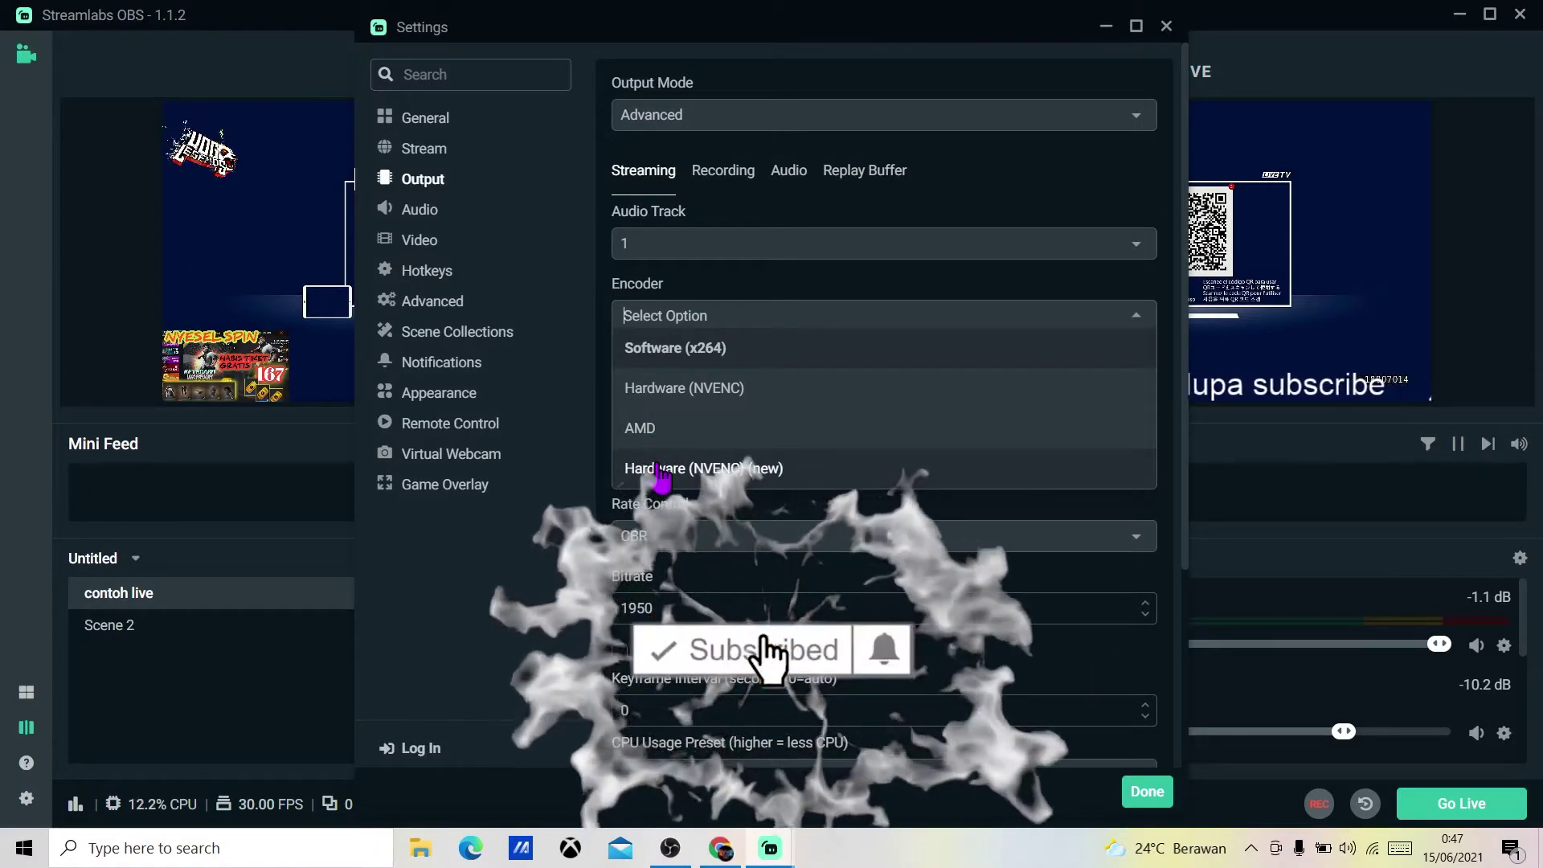
left_click(659, 471)
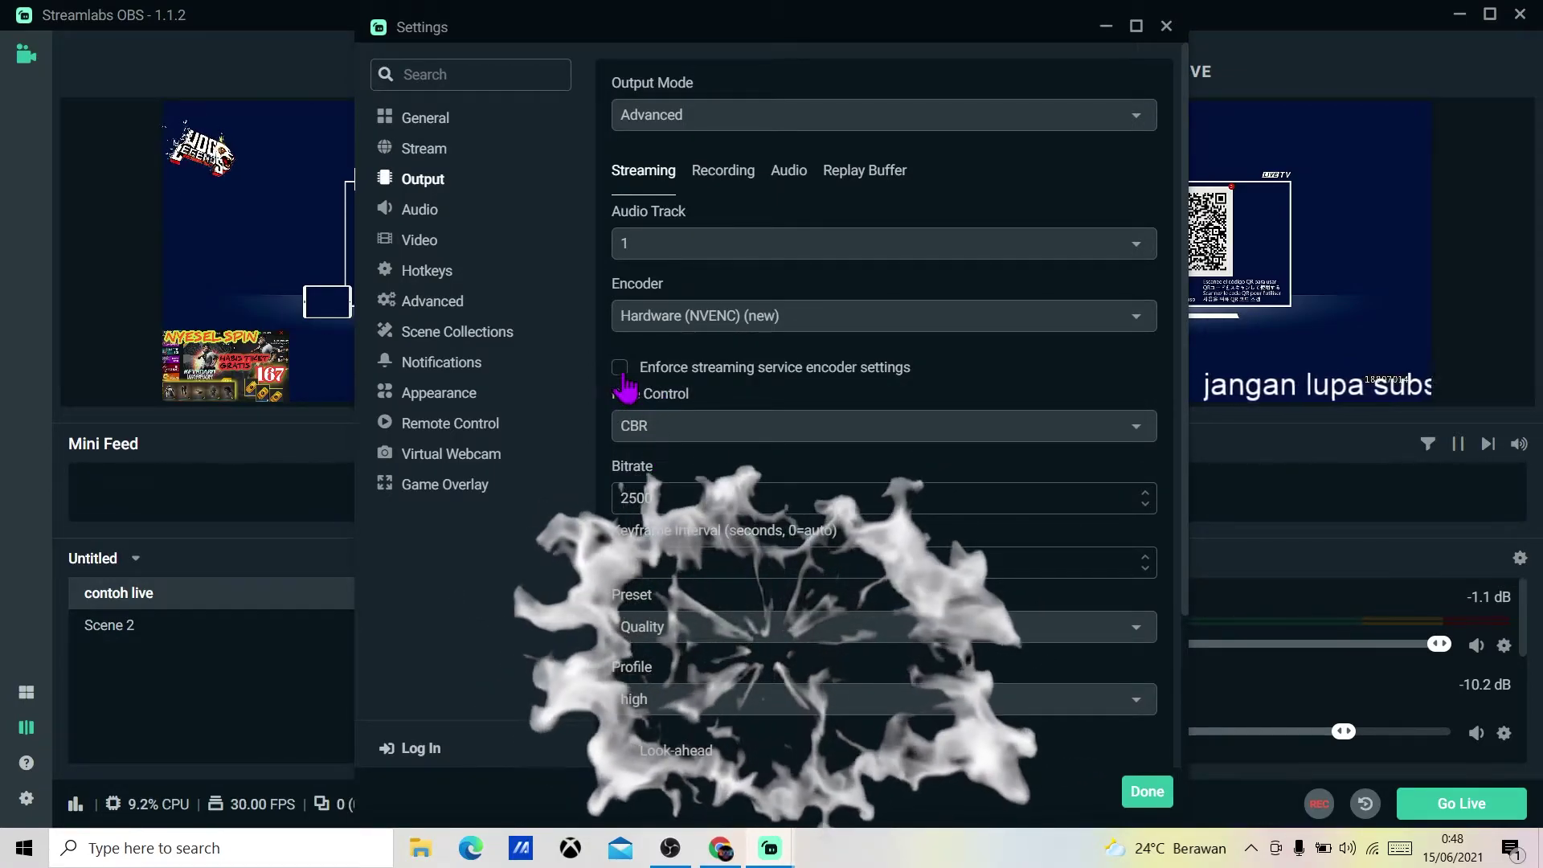
left_click(668, 430)
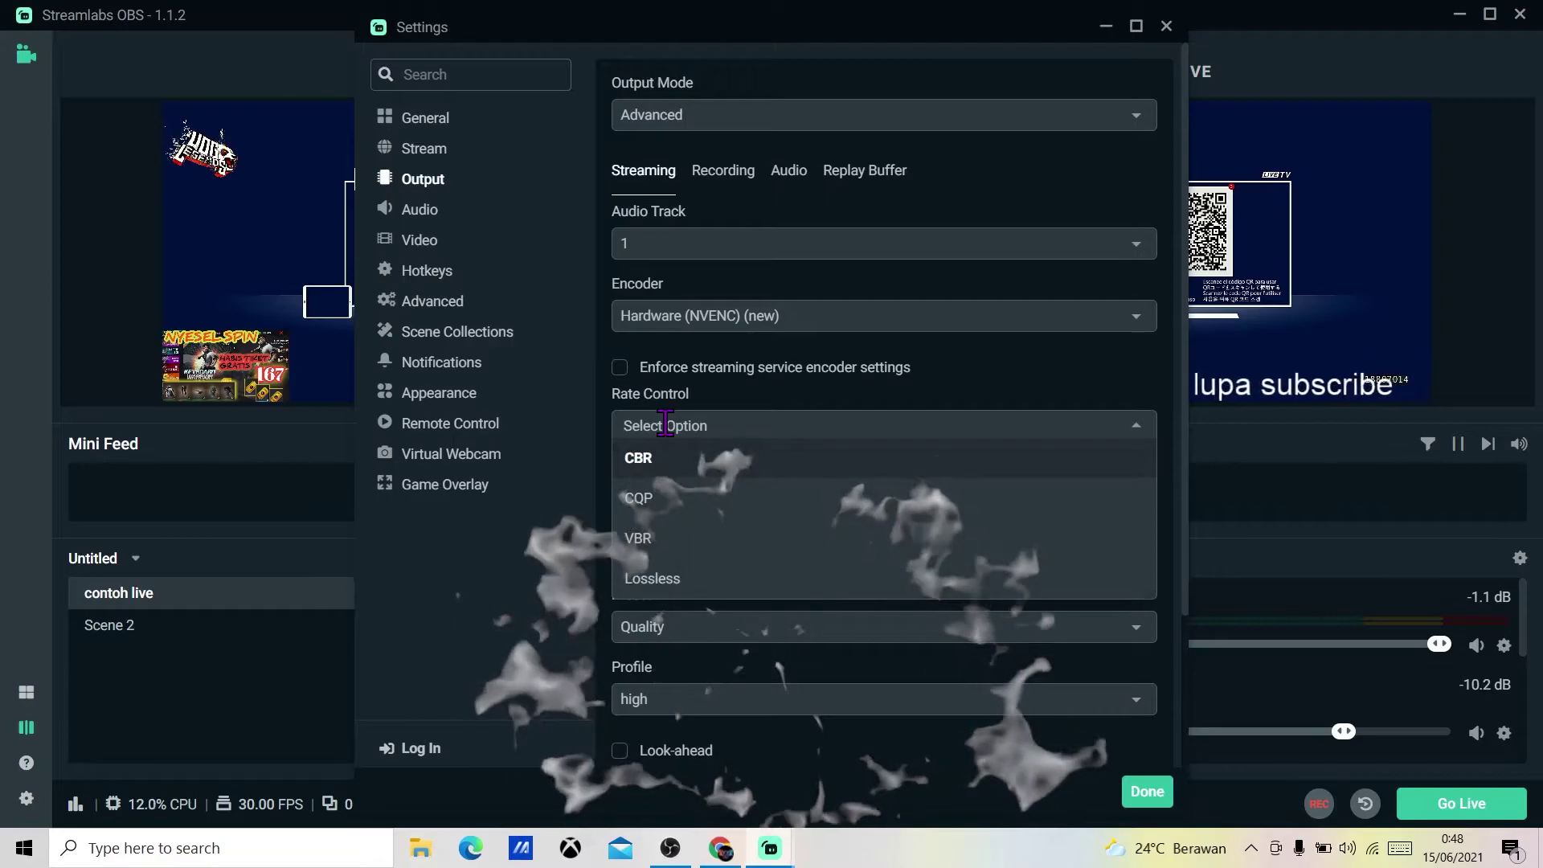
left_click(663, 499)
left_click(675, 427)
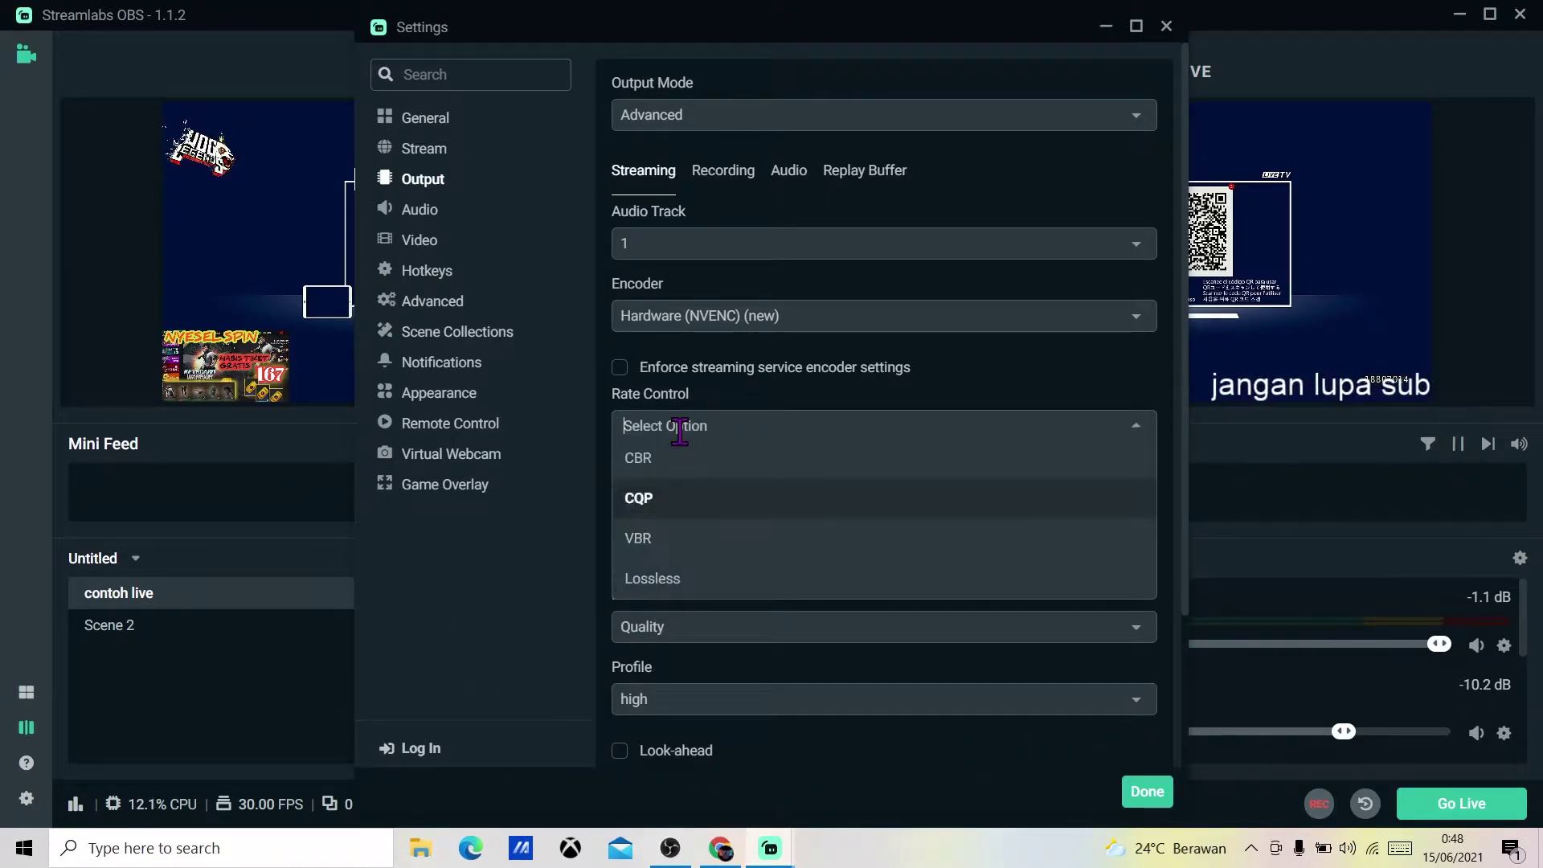
left_click(666, 474)
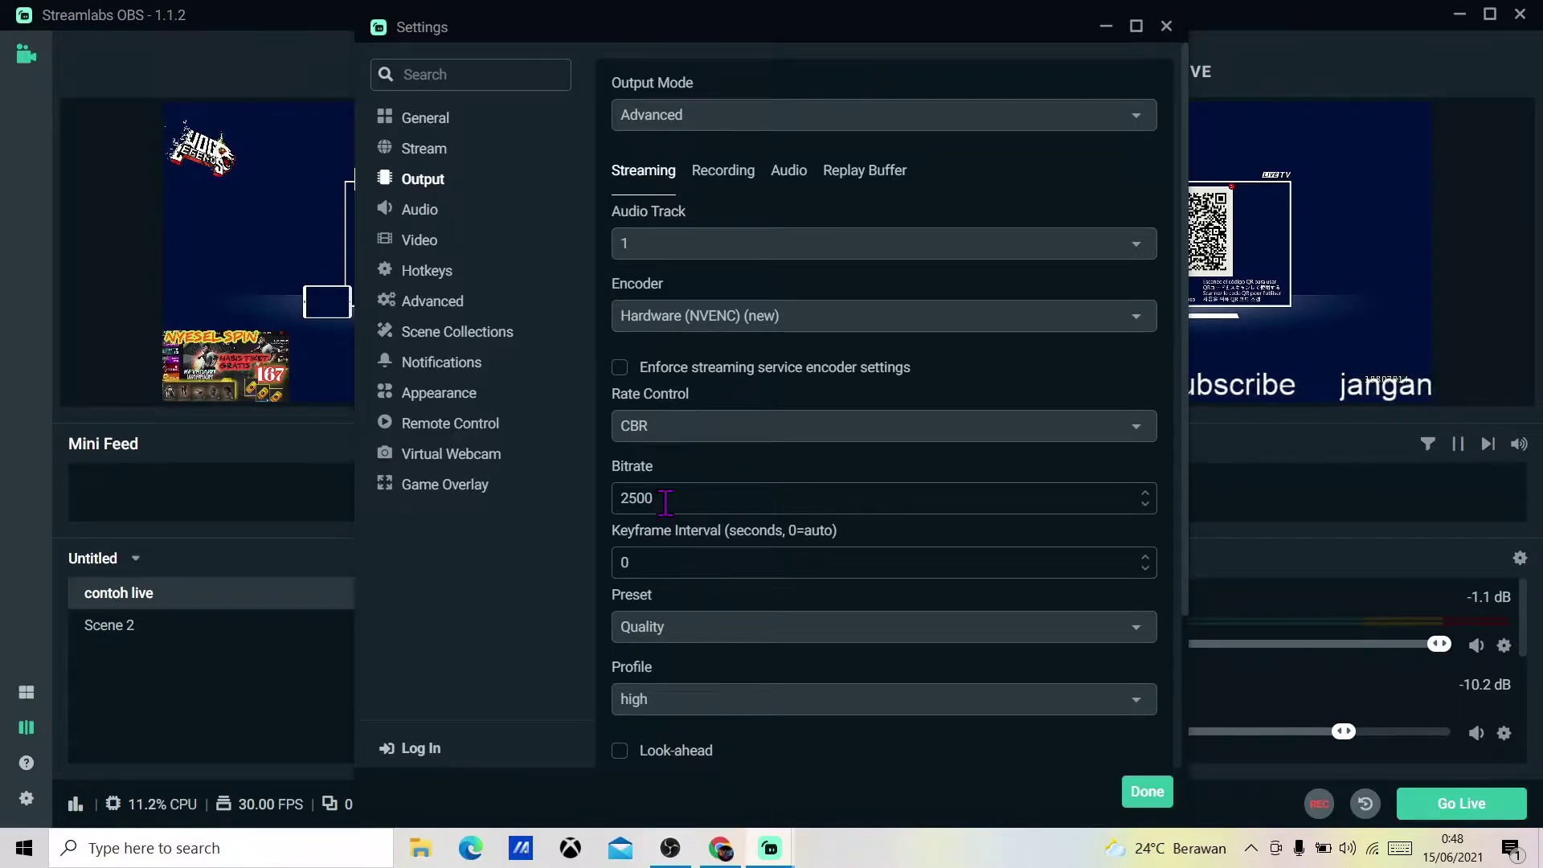
- Switch to Chrome and search Google for "testspeed" in a new tab
mouse_move(732, 848)
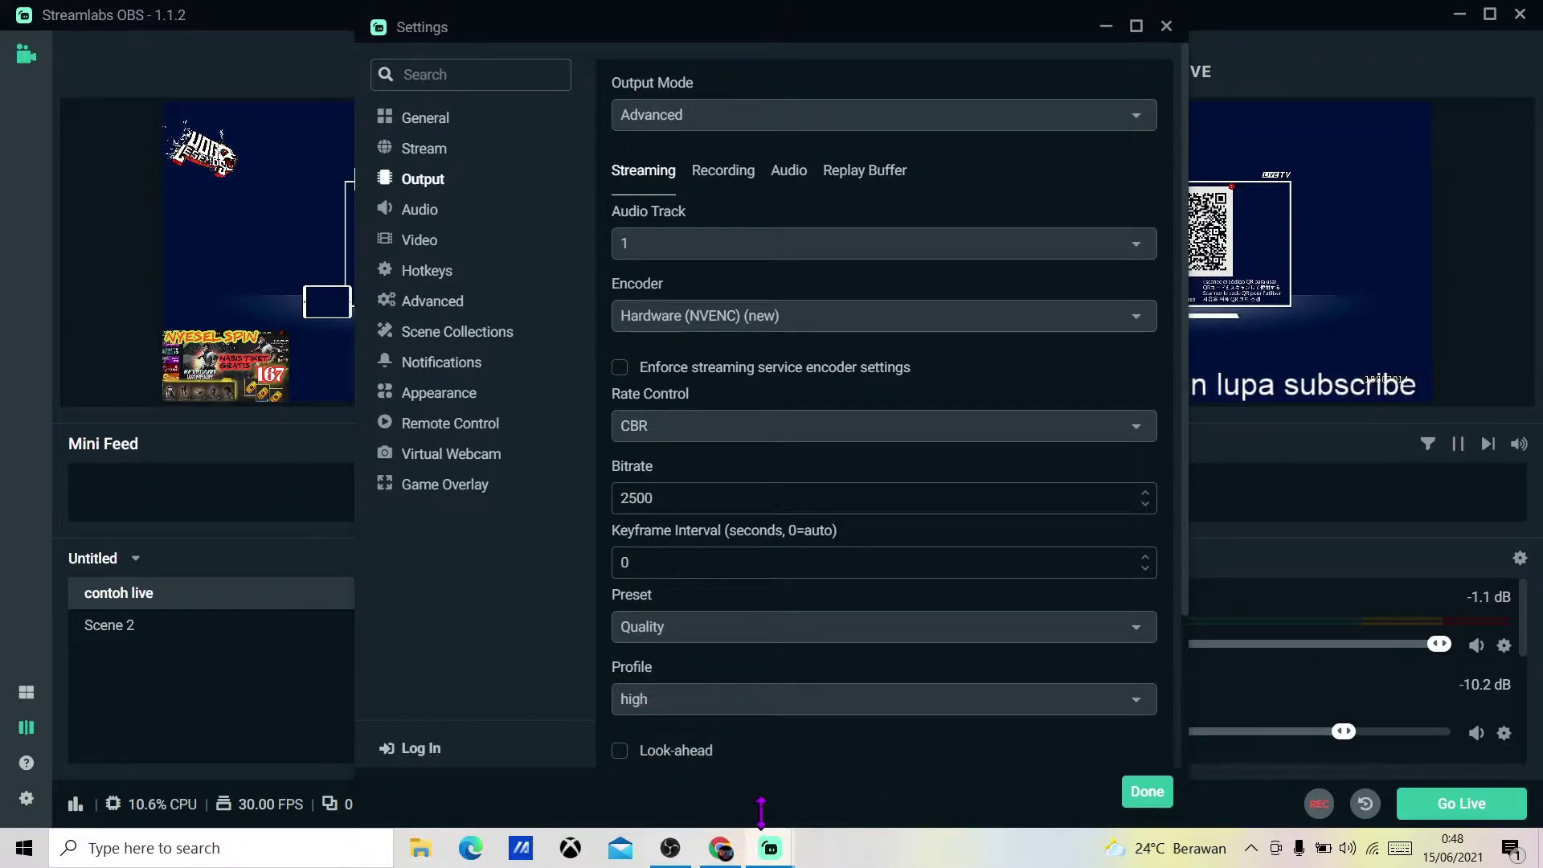
left_click(723, 843)
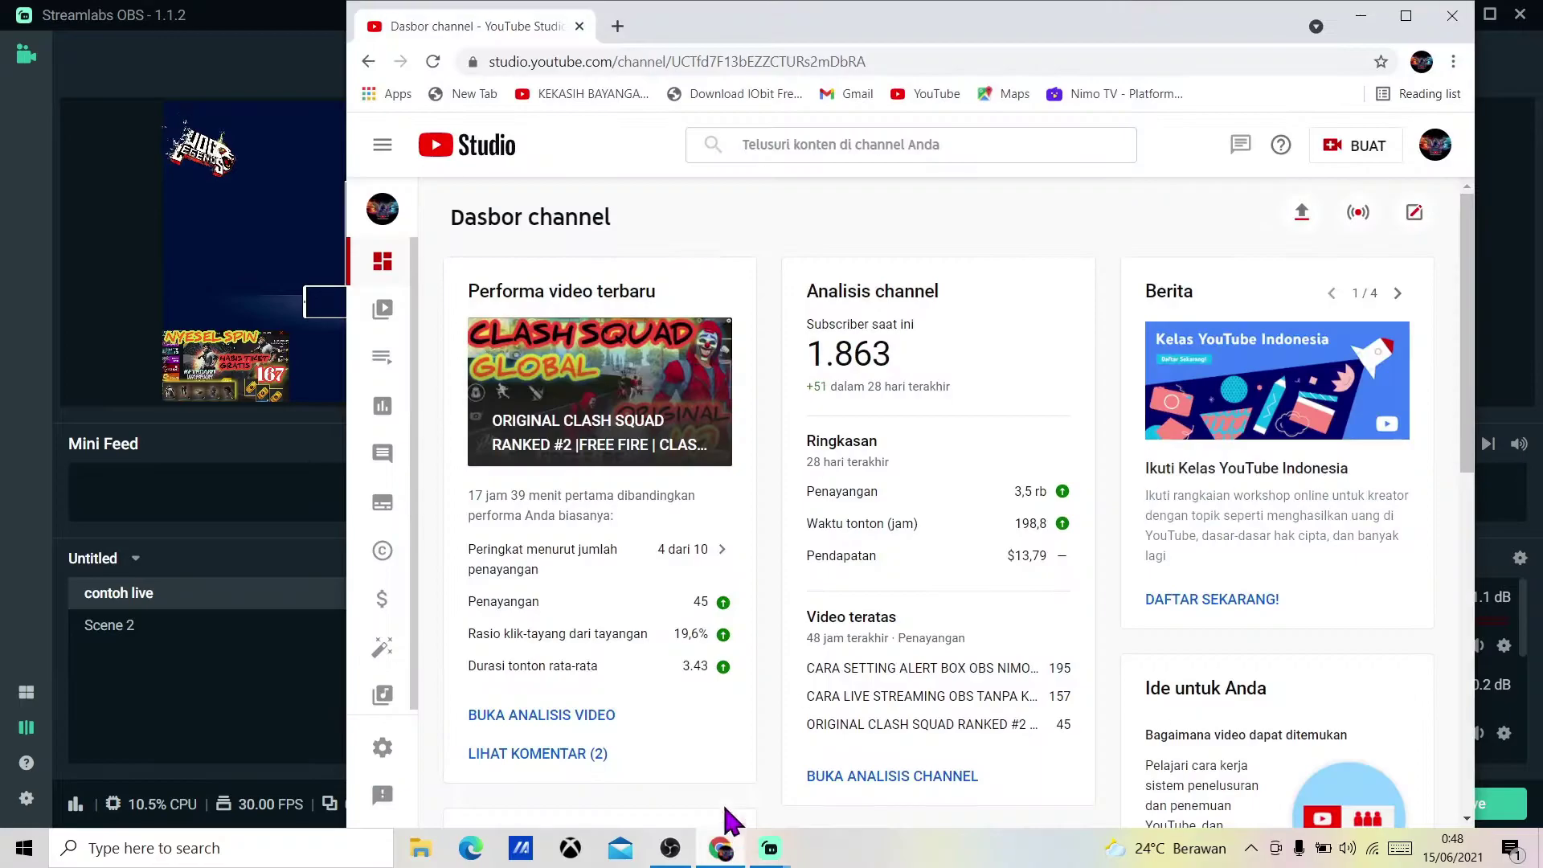
left_click(616, 26)
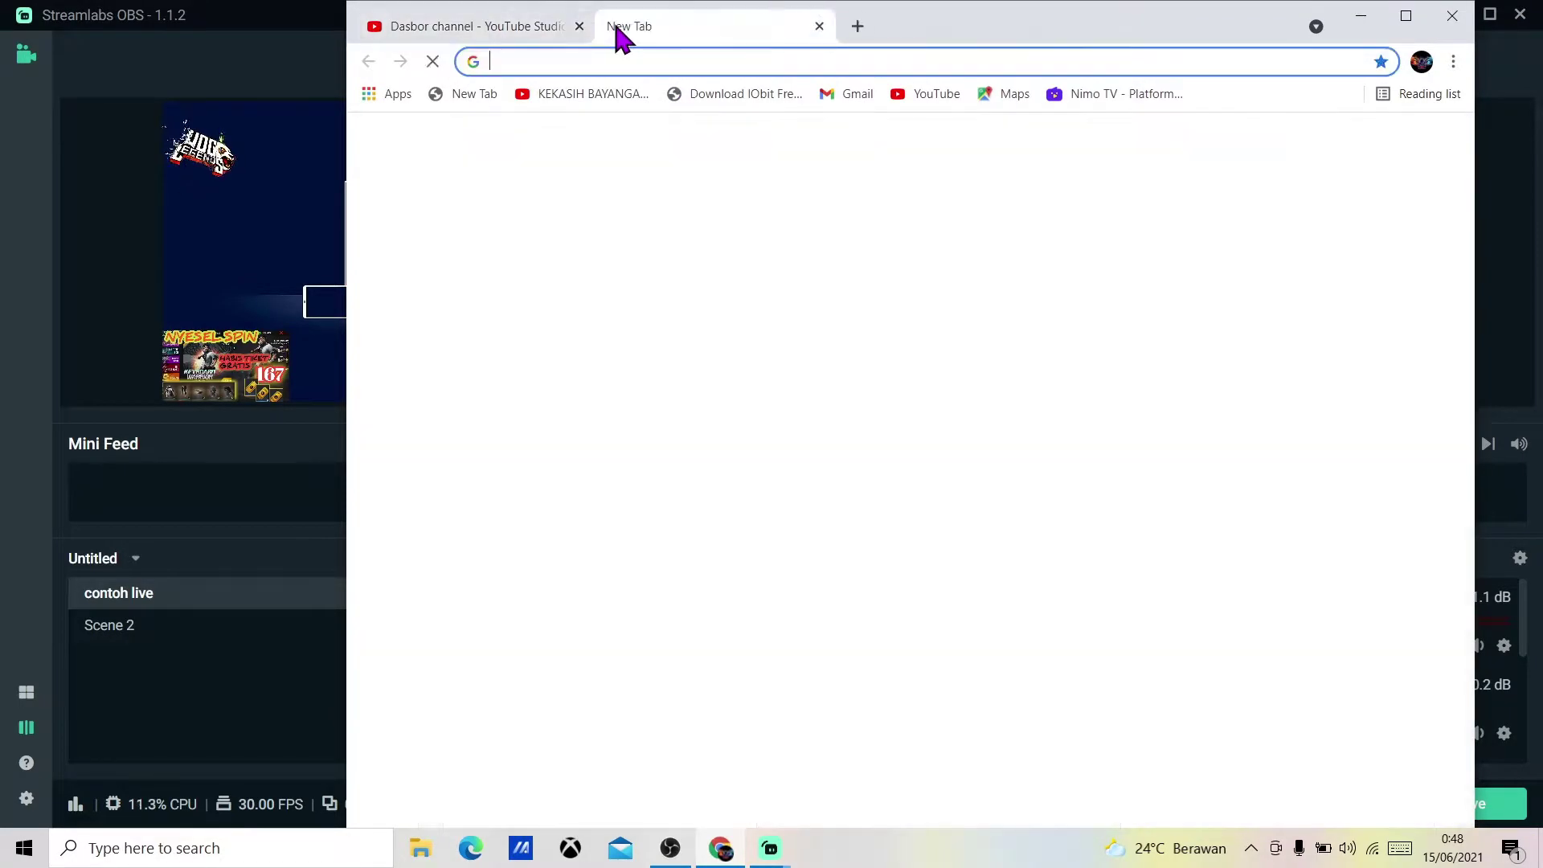
left_click(706, 427)
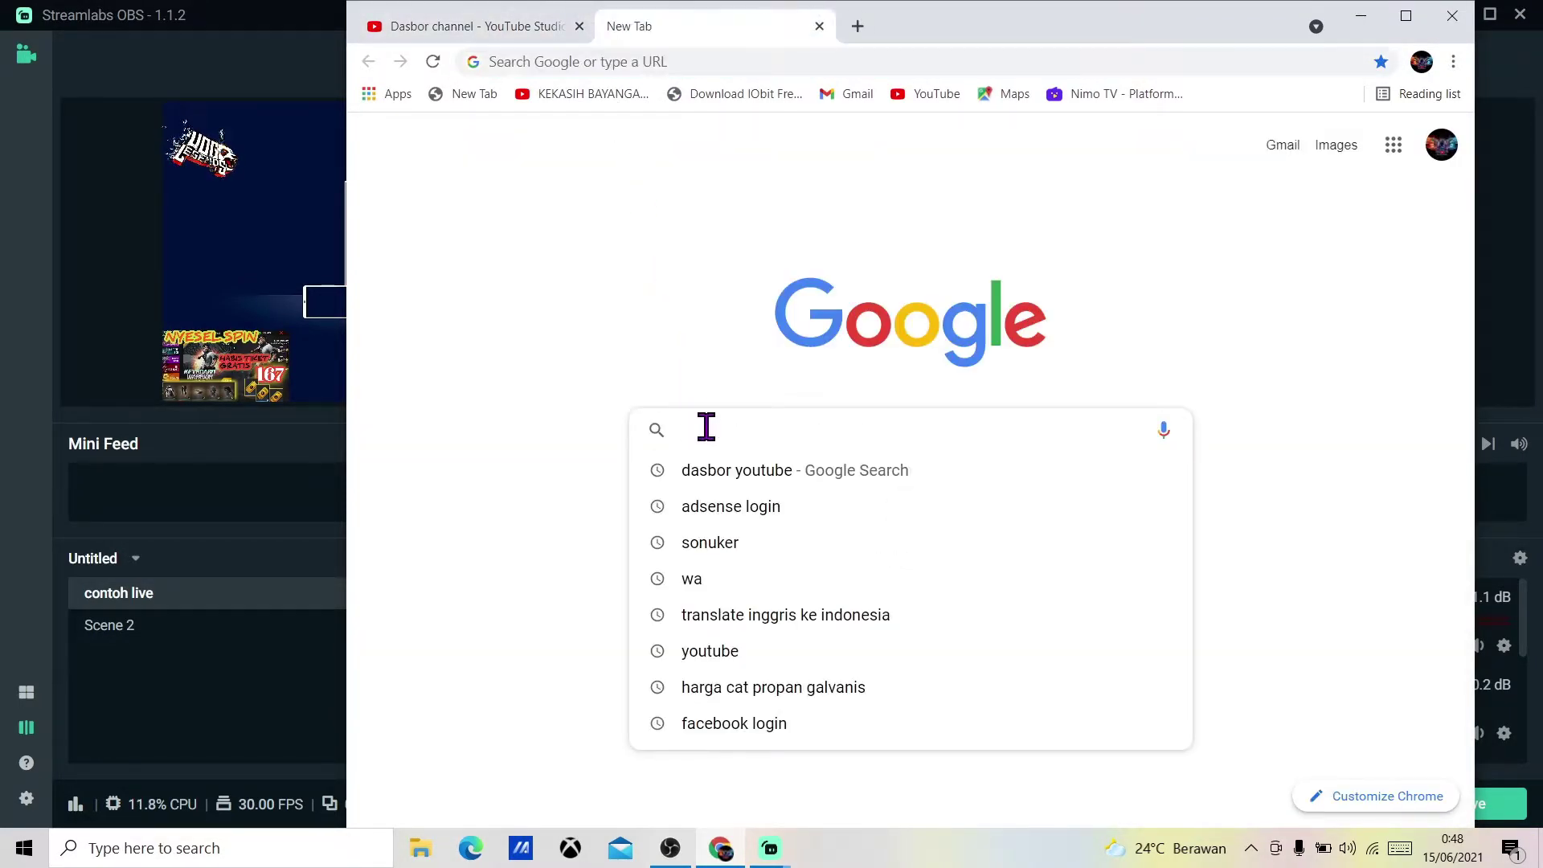
type("tes")
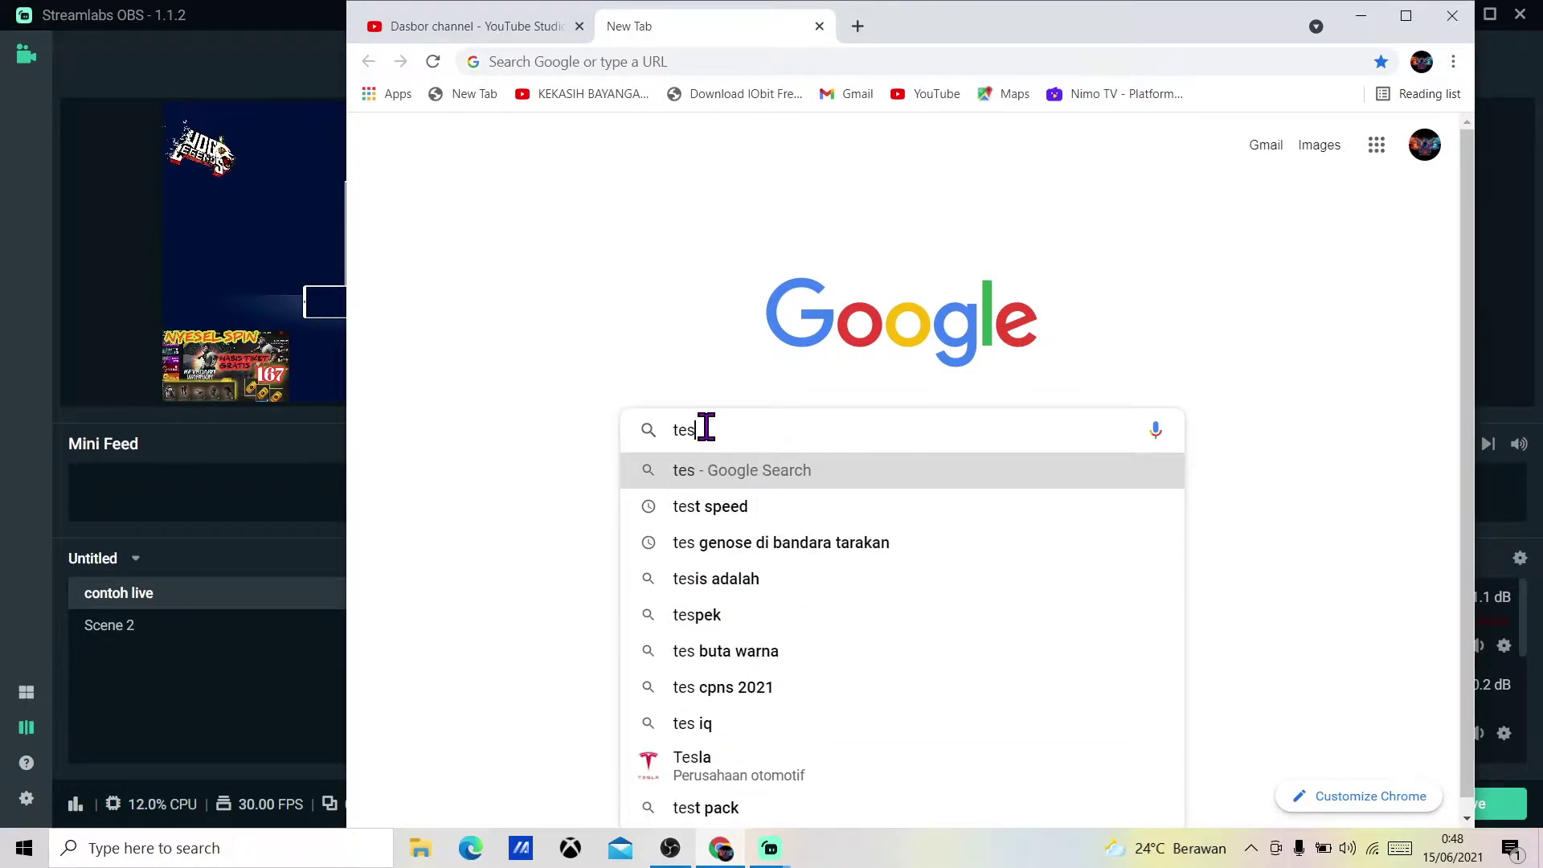
type("tspeed")
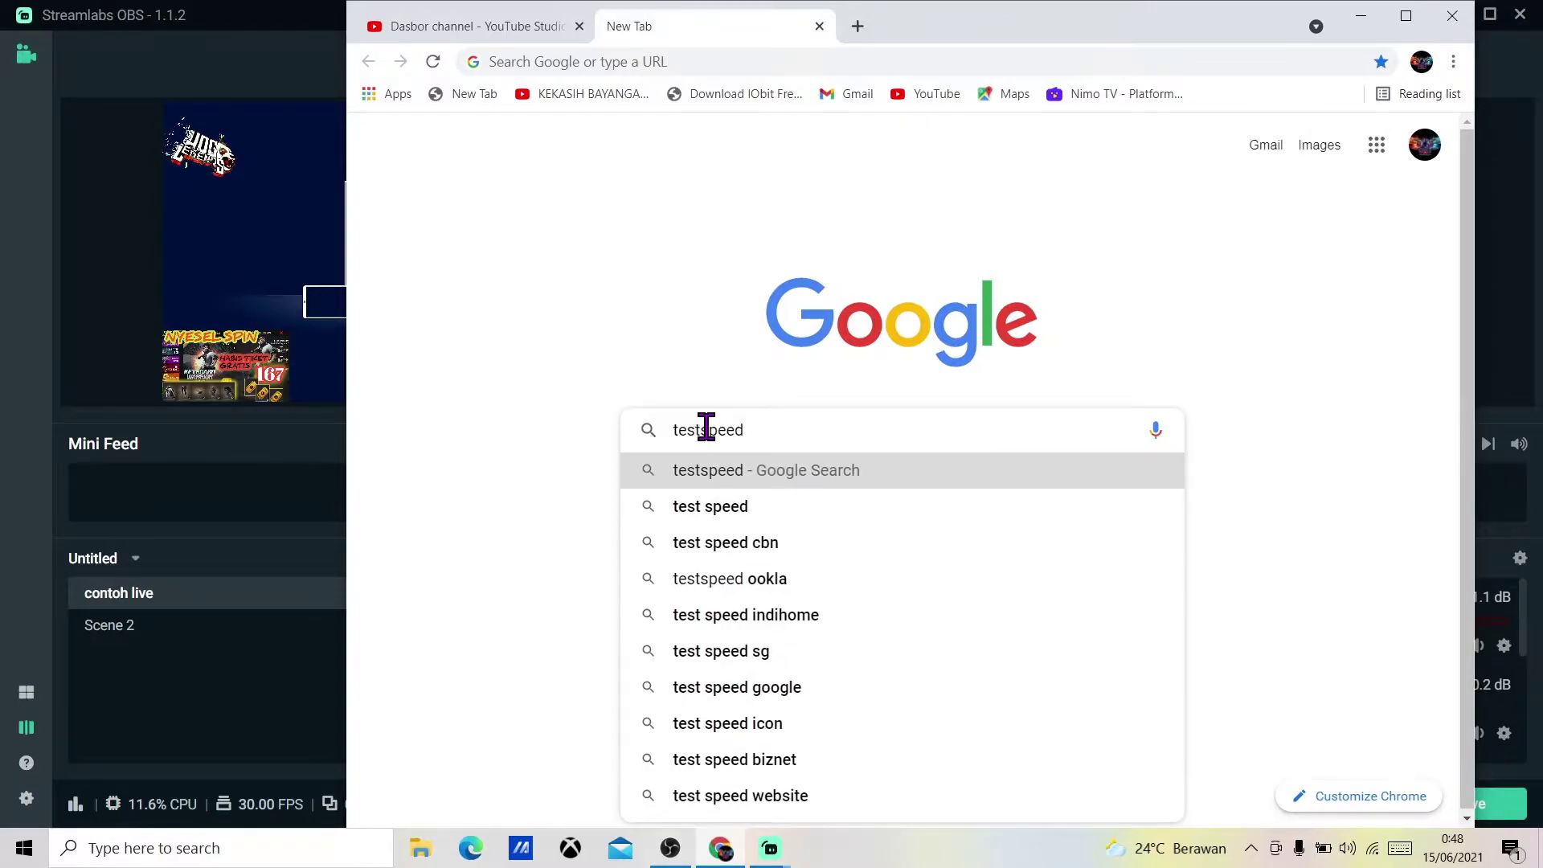
key("Return")
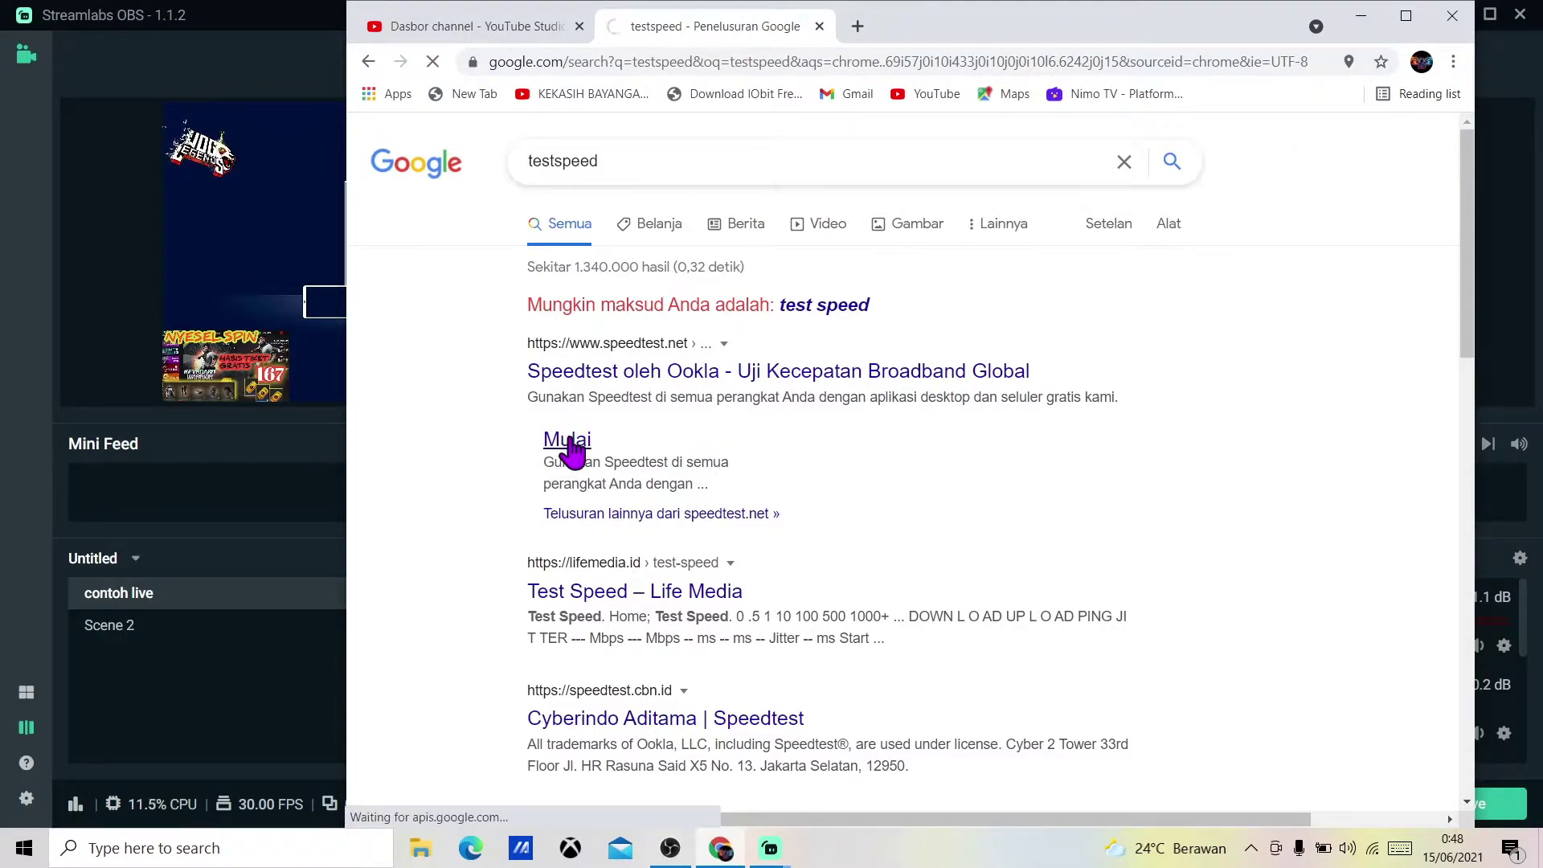
- Use the suggested "test speed" search to run Google's internet speed test, and close the test once it finishes
left_click(577, 440)
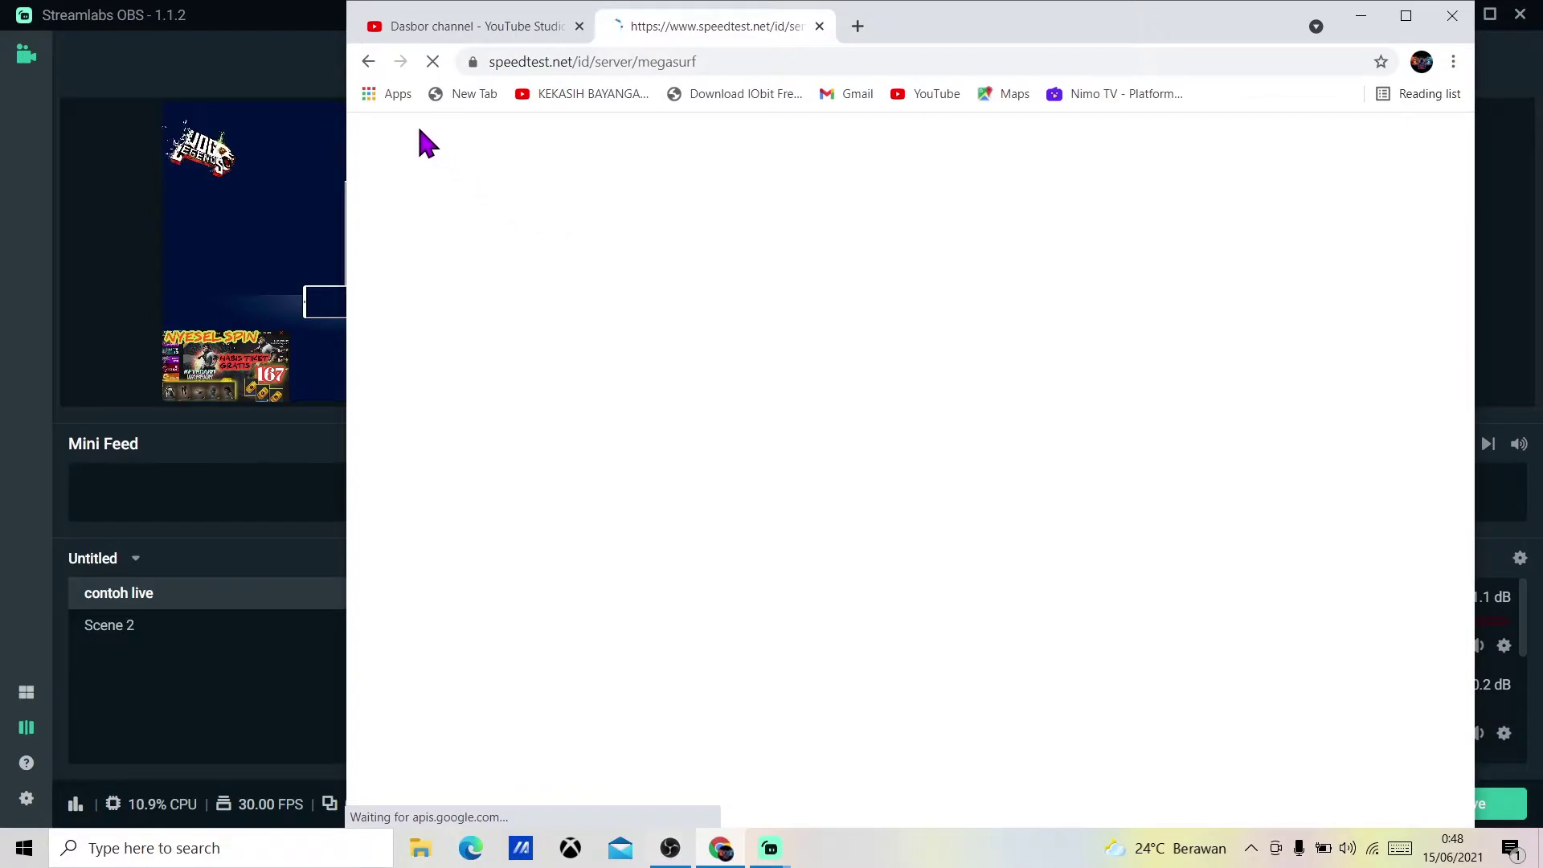
left_click(369, 62)
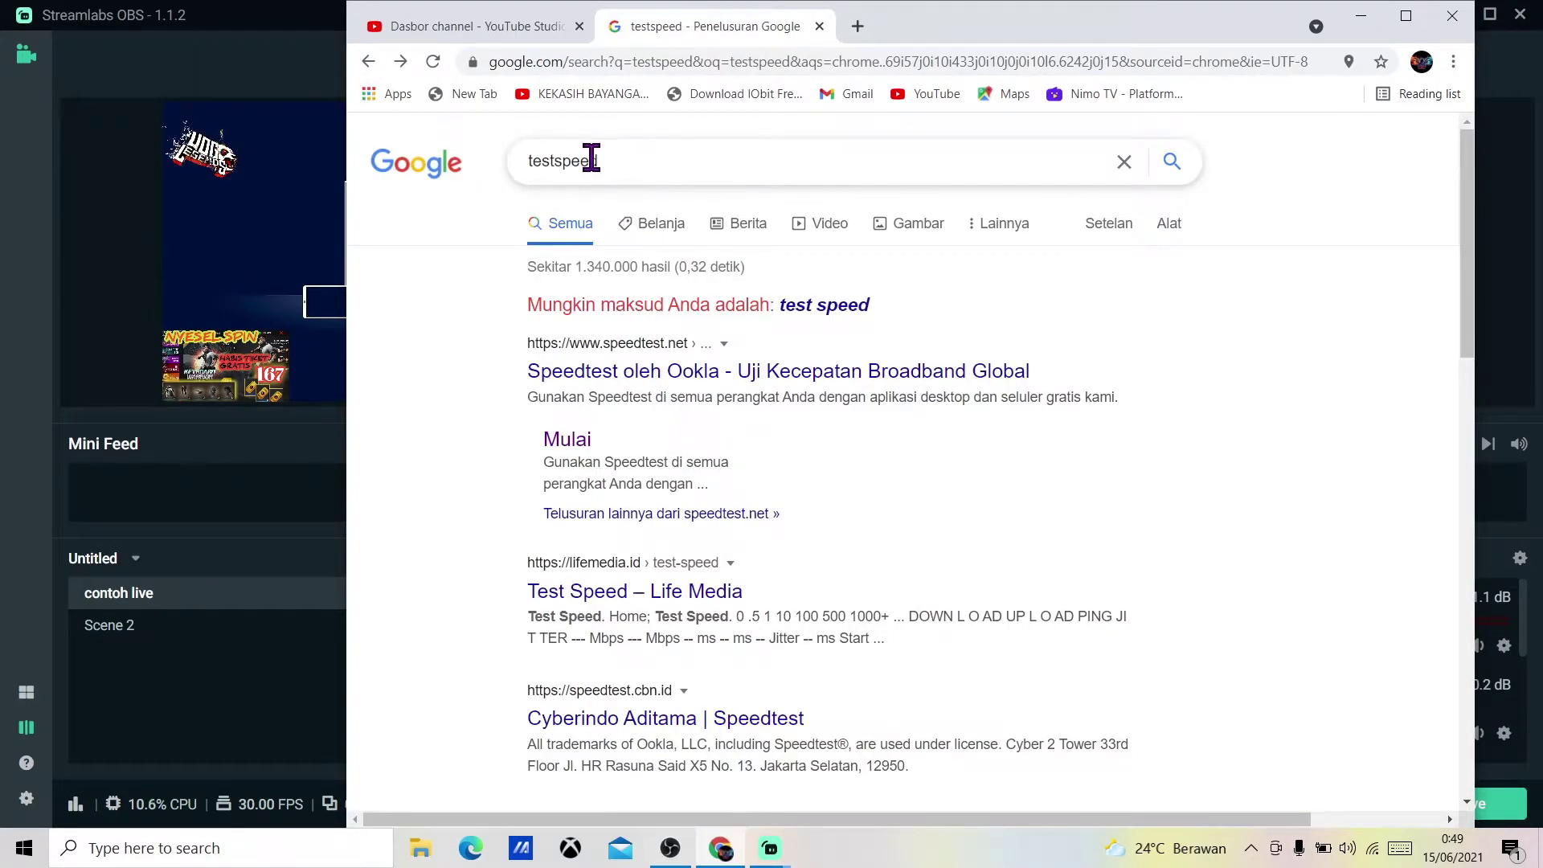
left_click(820, 306)
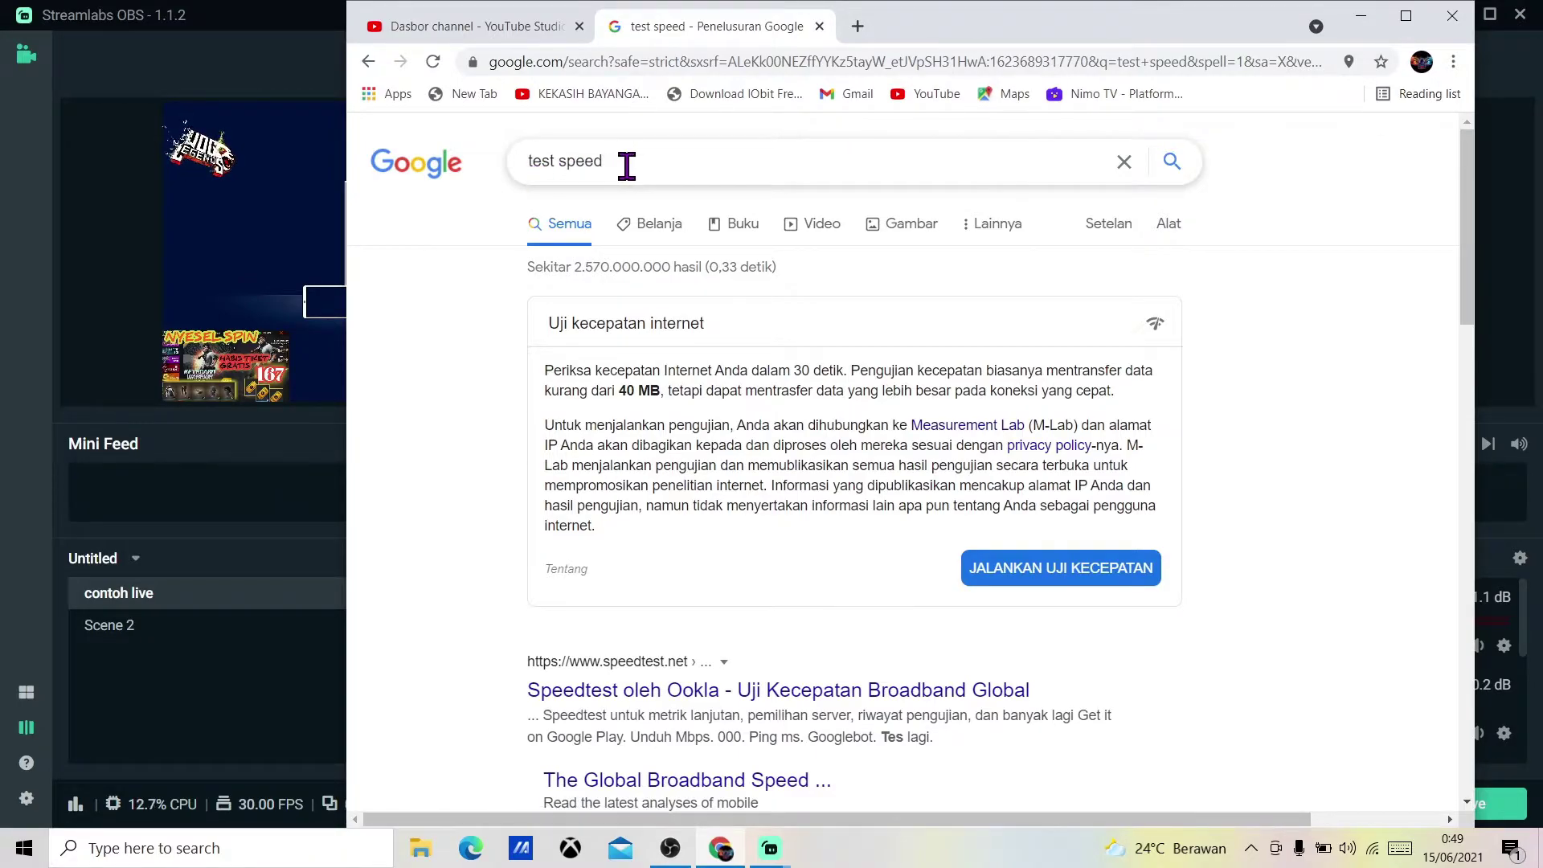
left_click(1063, 582)
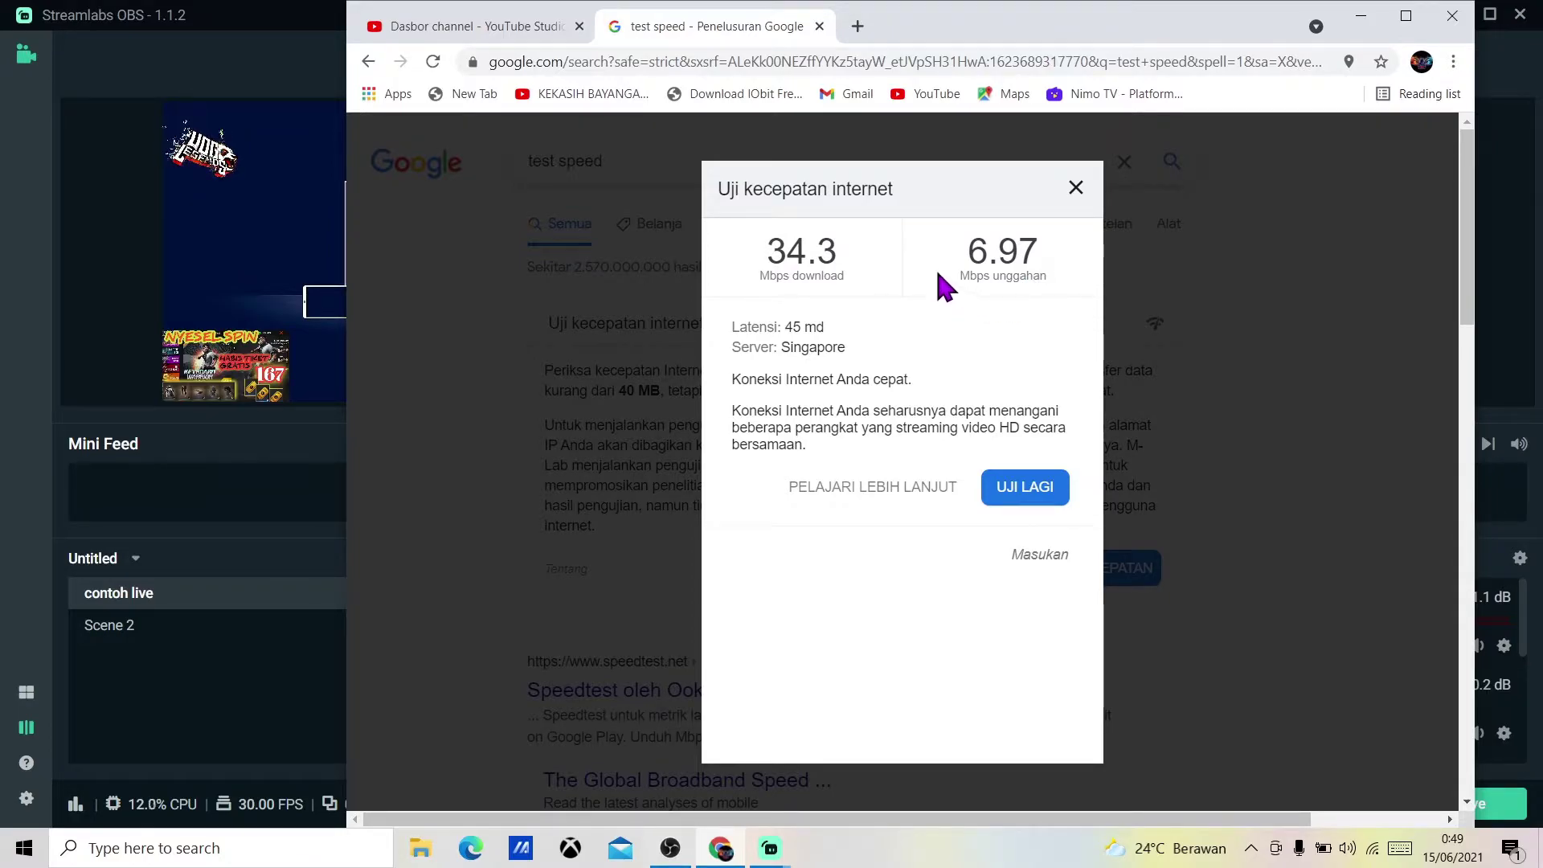
left_click(1075, 189)
- Return to Streamlabs OBS and set the streaming bitrate to 4000
left_click(720, 847)
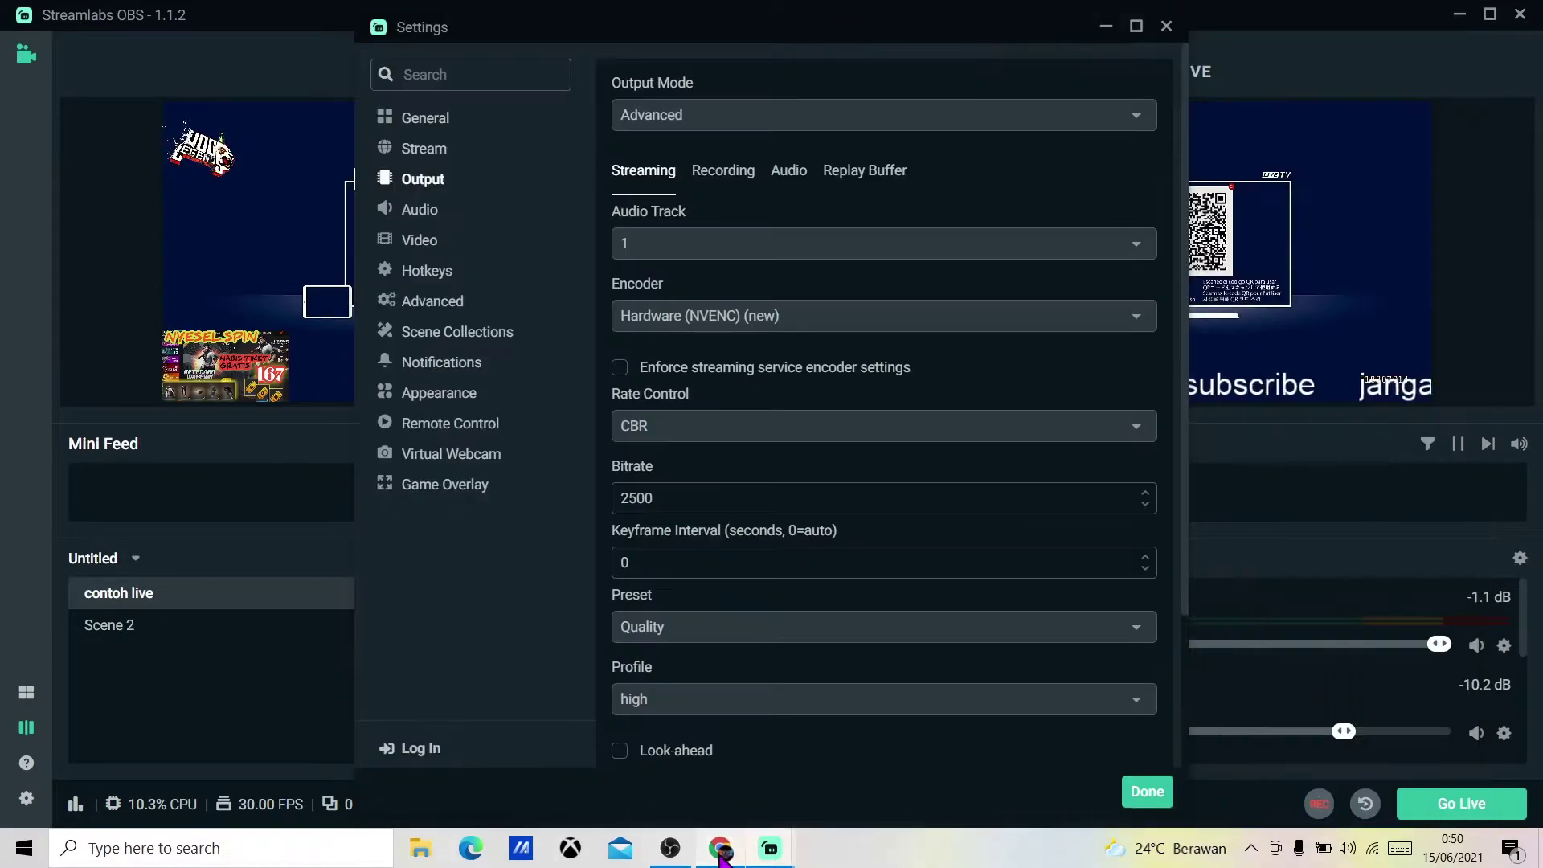
left_click_drag(666, 502, 619, 508)
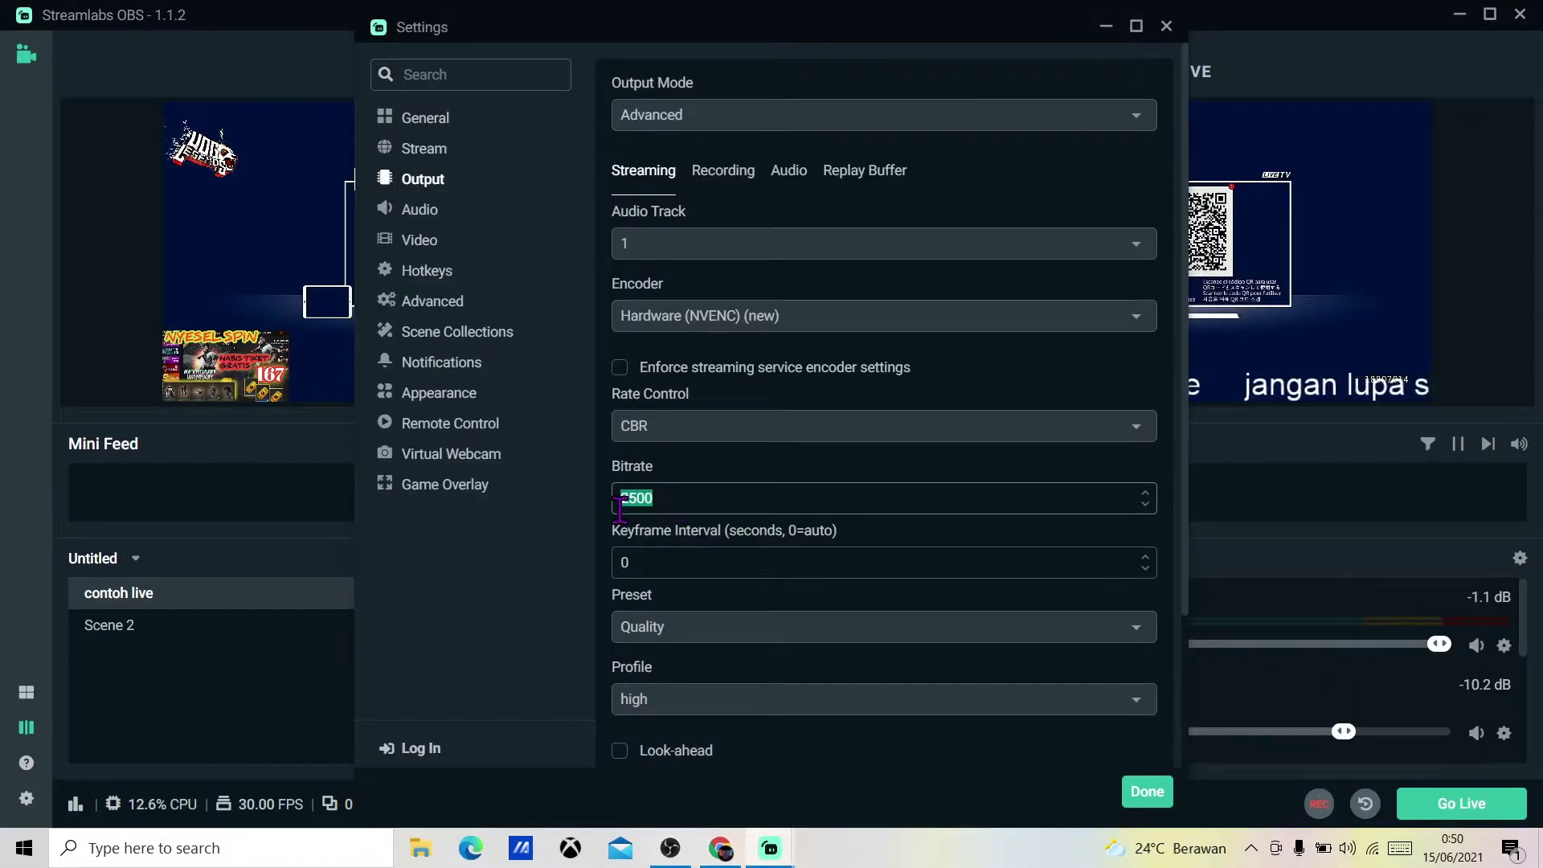
type("5000")
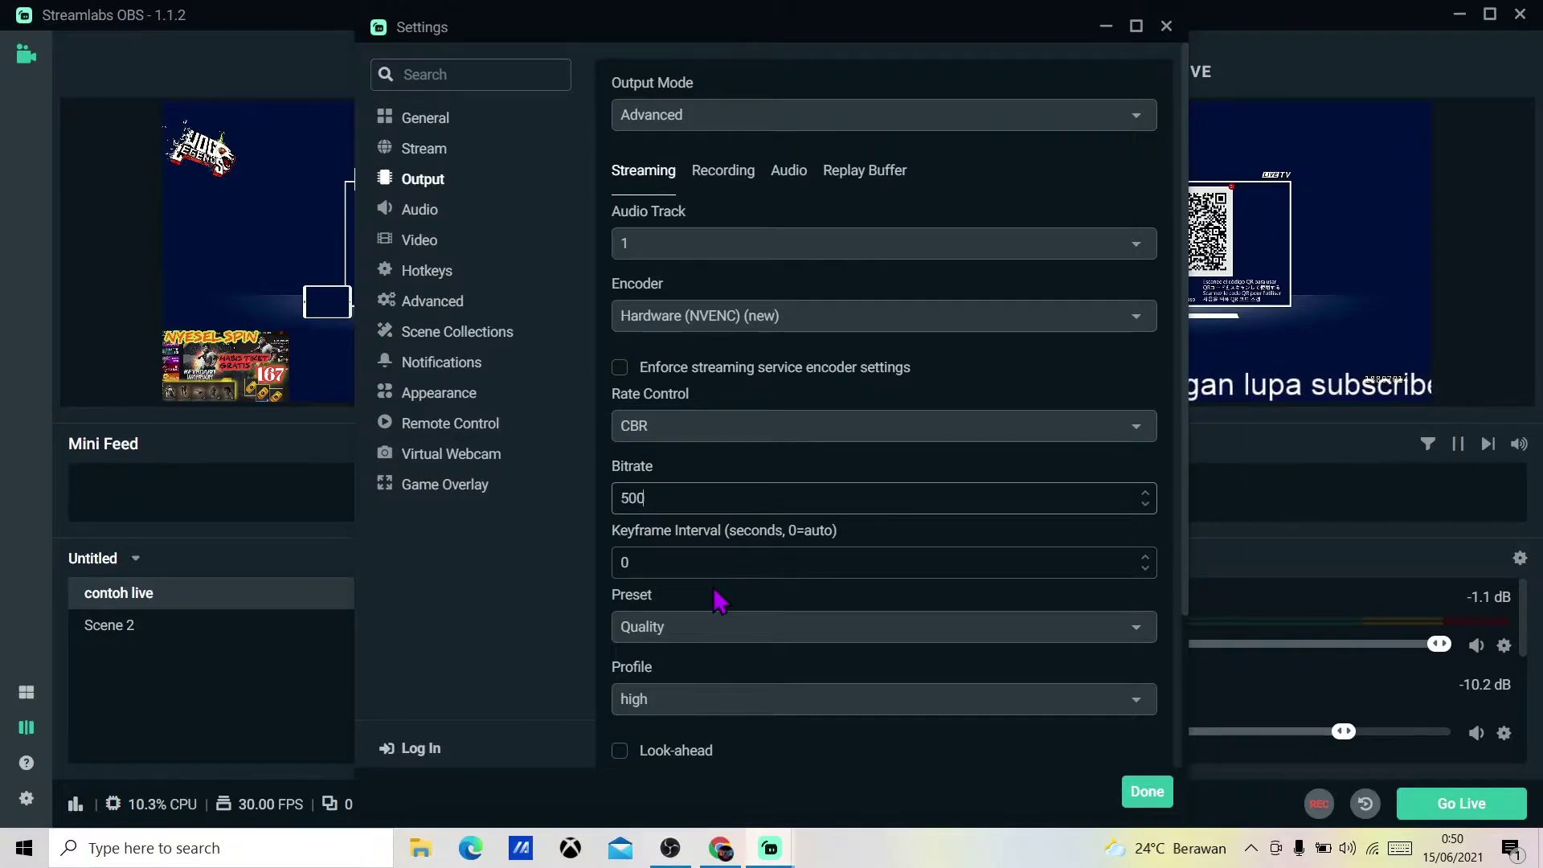
key("BackSpace")
key("BackSpace")
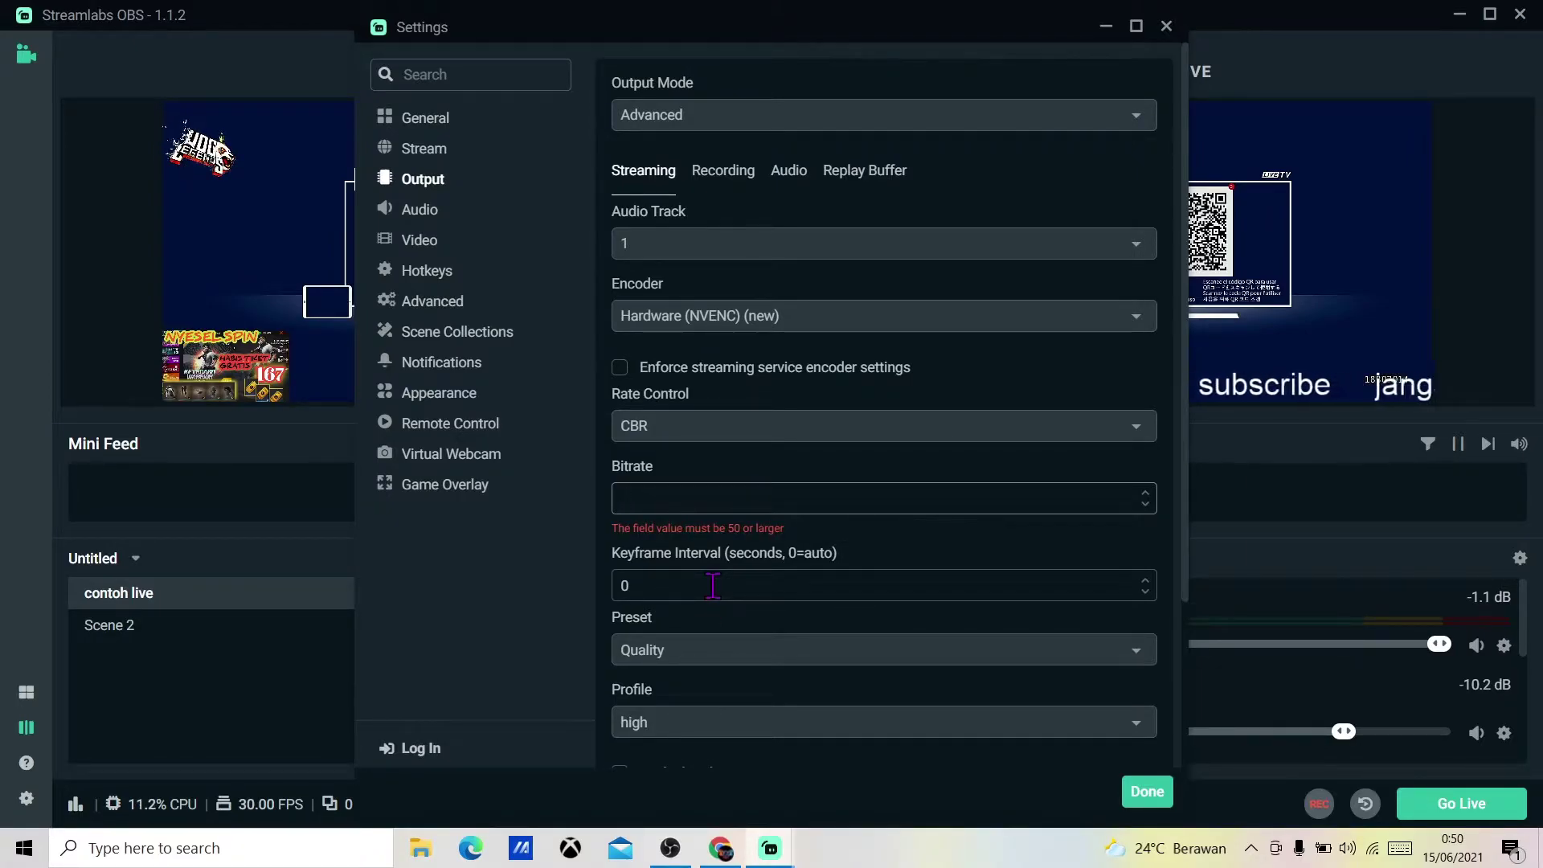
type("000")
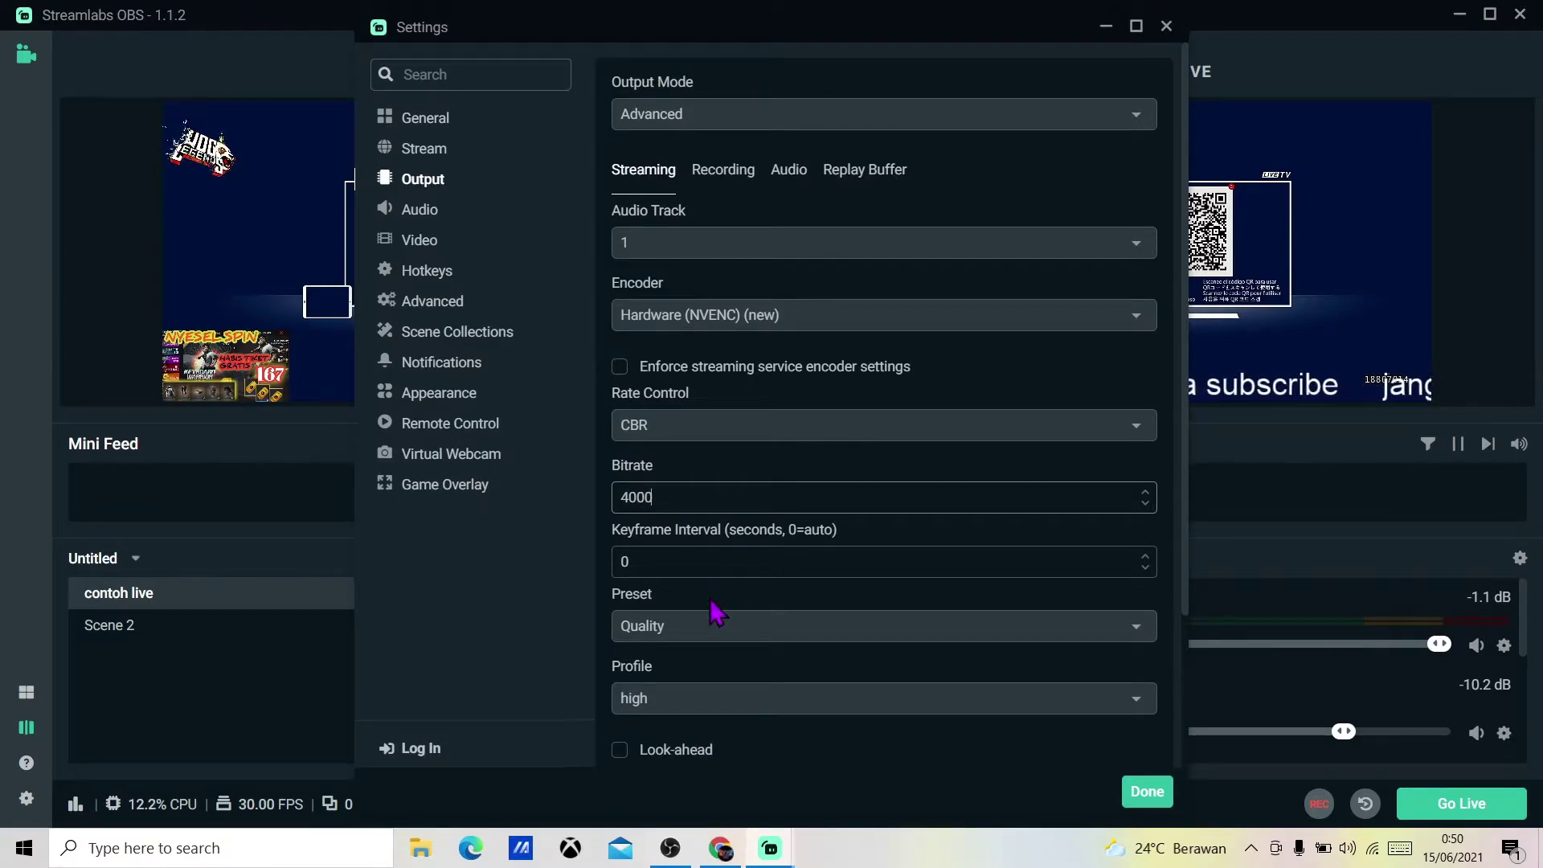
- Set the streaming encoder's preset to Max Quality
scroll(714, 615, "down", 2)
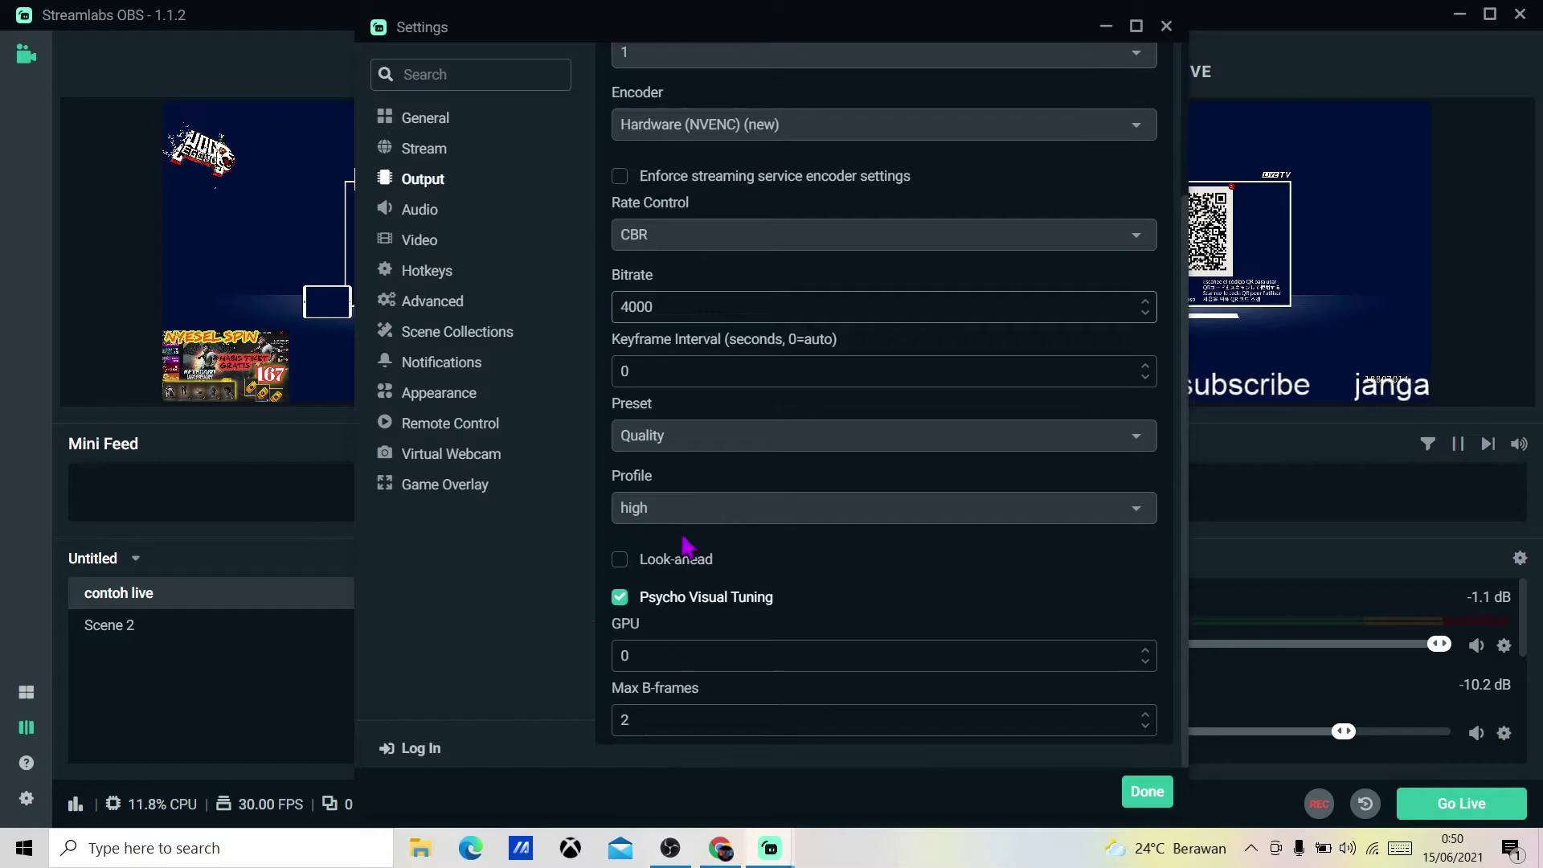
left_click(664, 455)
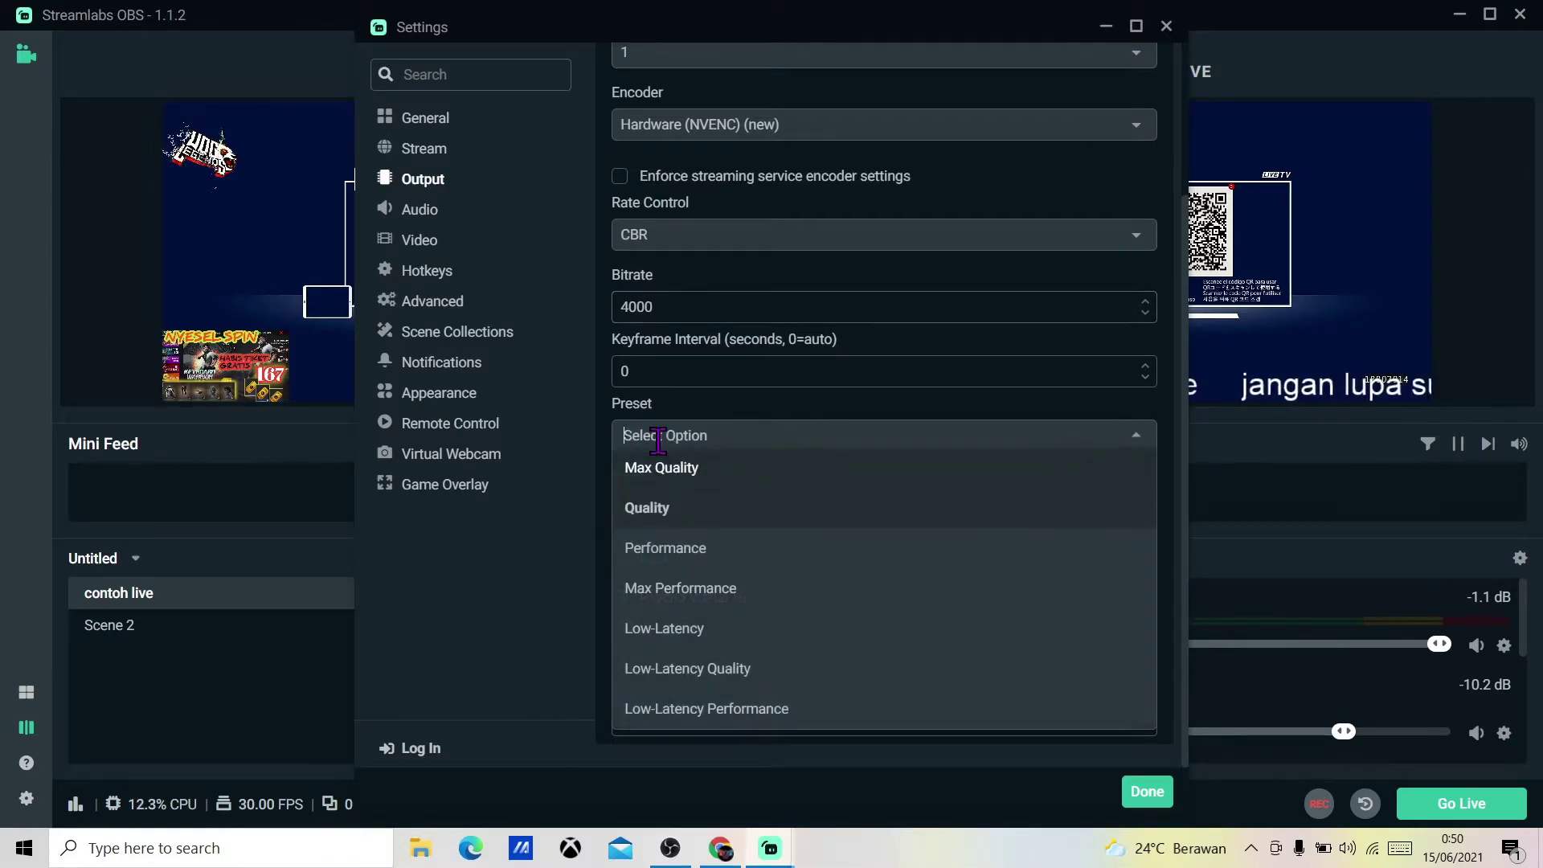
left_click(690, 478)
left_click(687, 858)
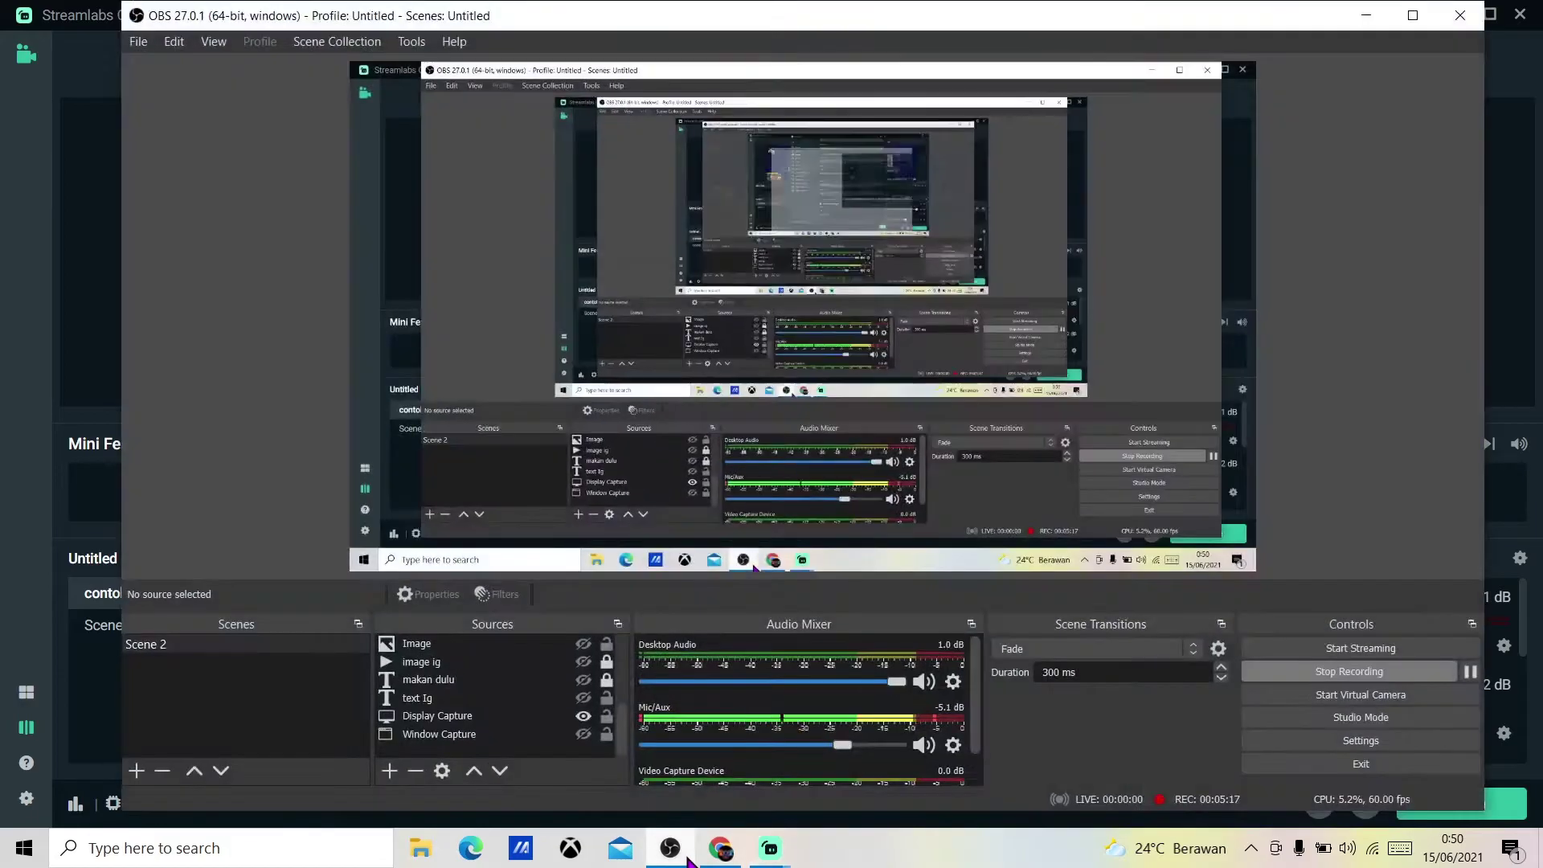
left_click(687, 856)
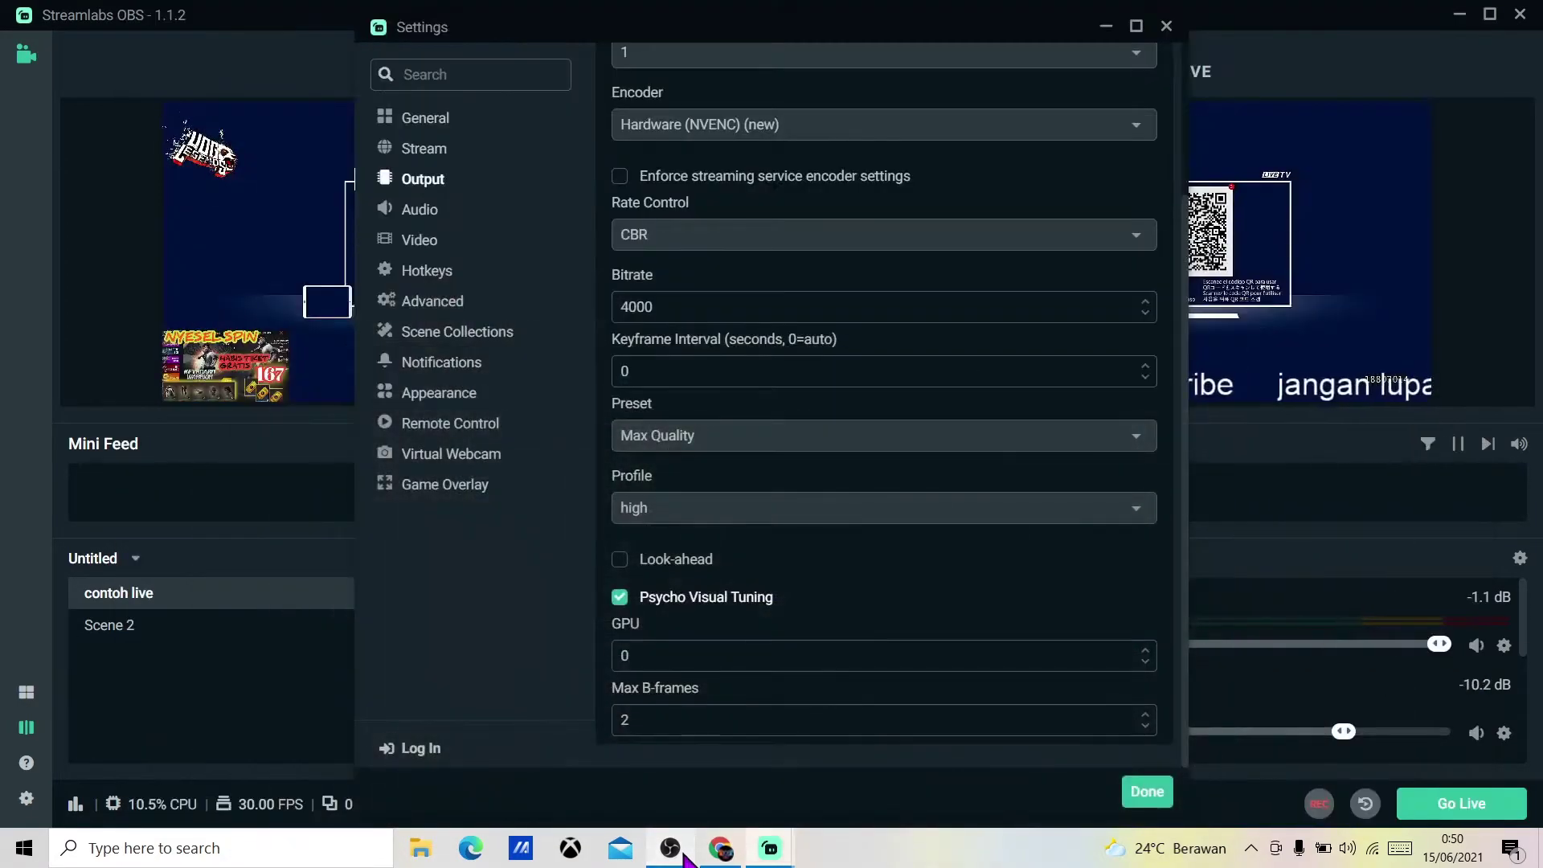
- Choose the high encoder profile, and set Mic/Auxiliary Device 1 to Digital Audio Interface (ezcap U3 capture) in the audio settings
left_click(672, 511)
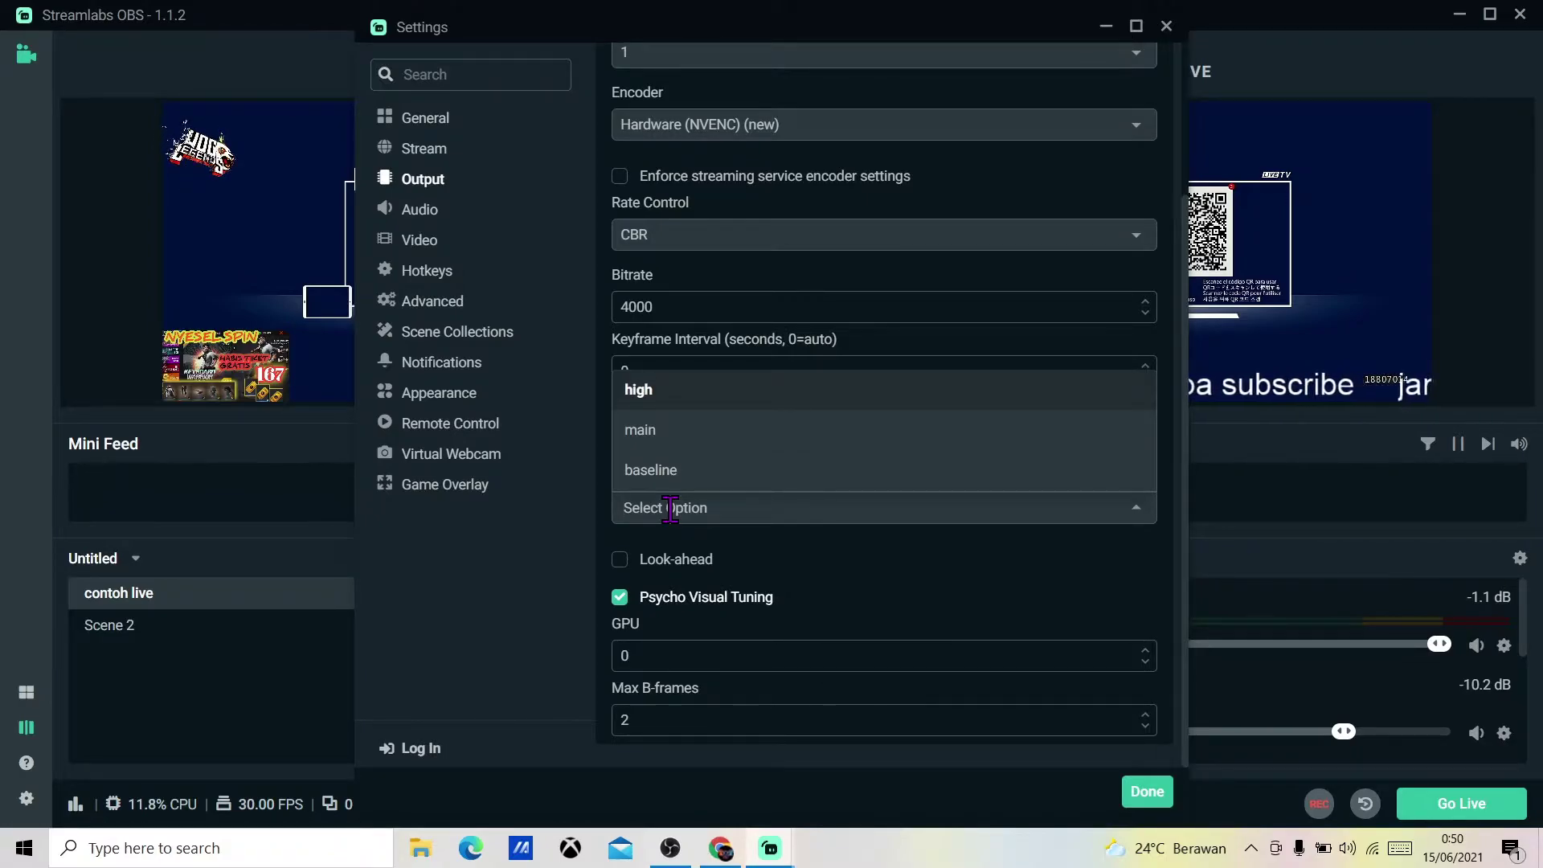
left_click(665, 398)
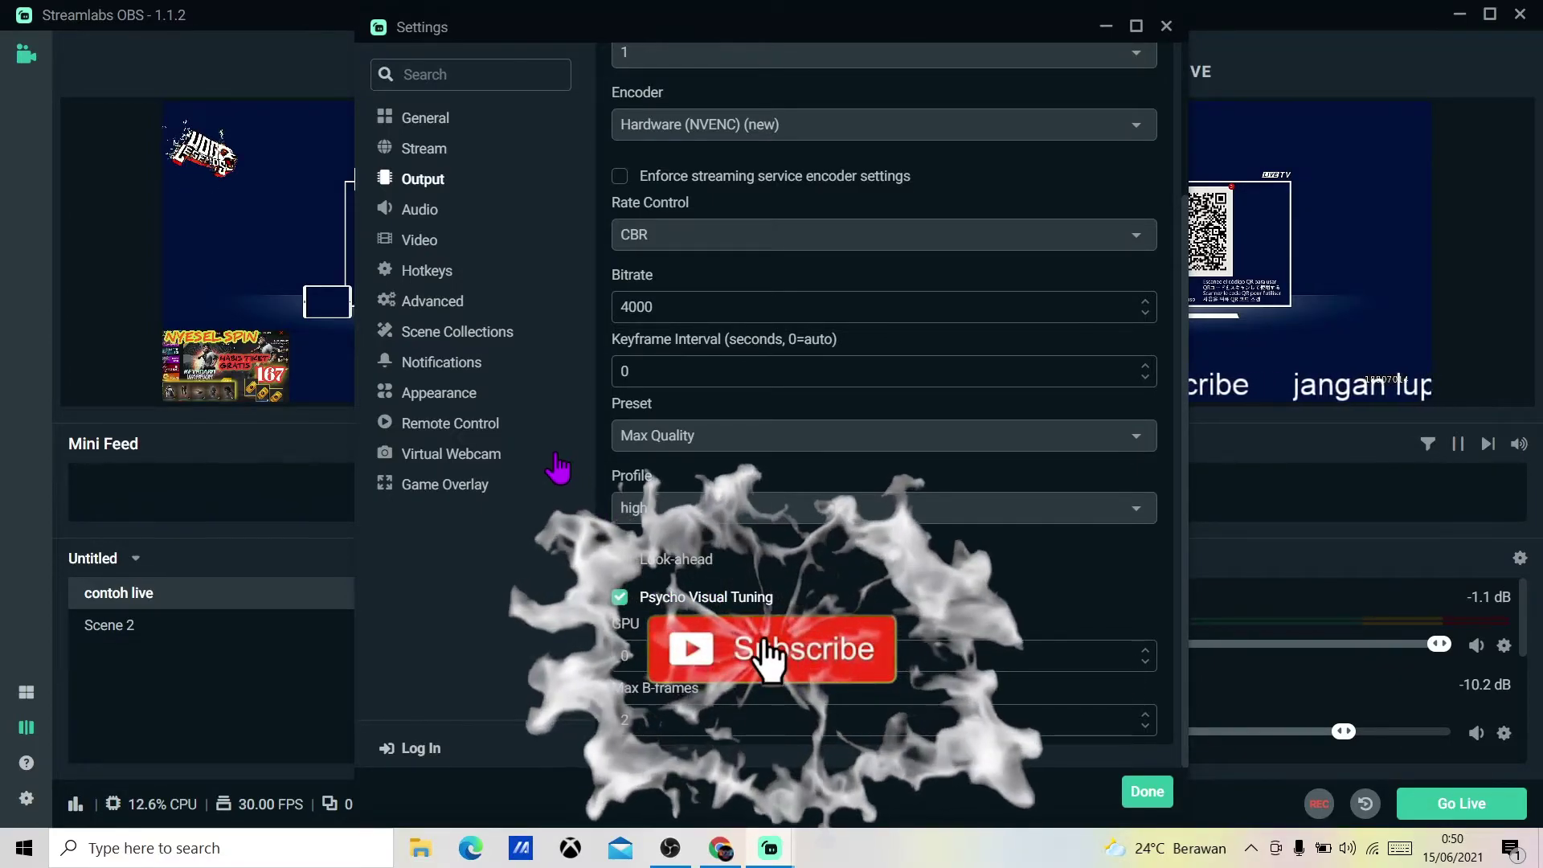
left_click(418, 213)
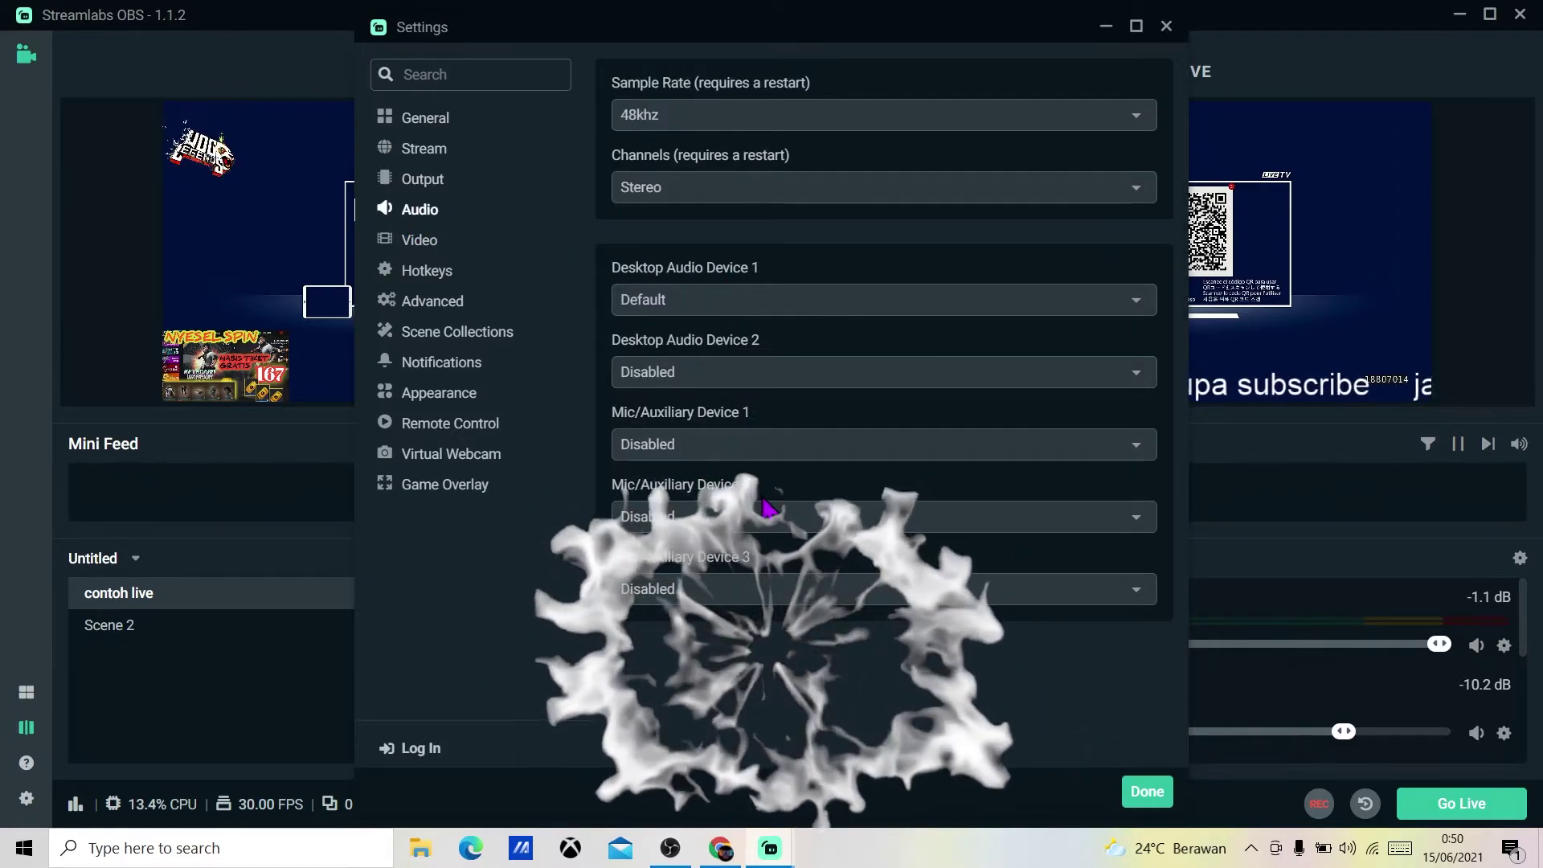
left_click(786, 446)
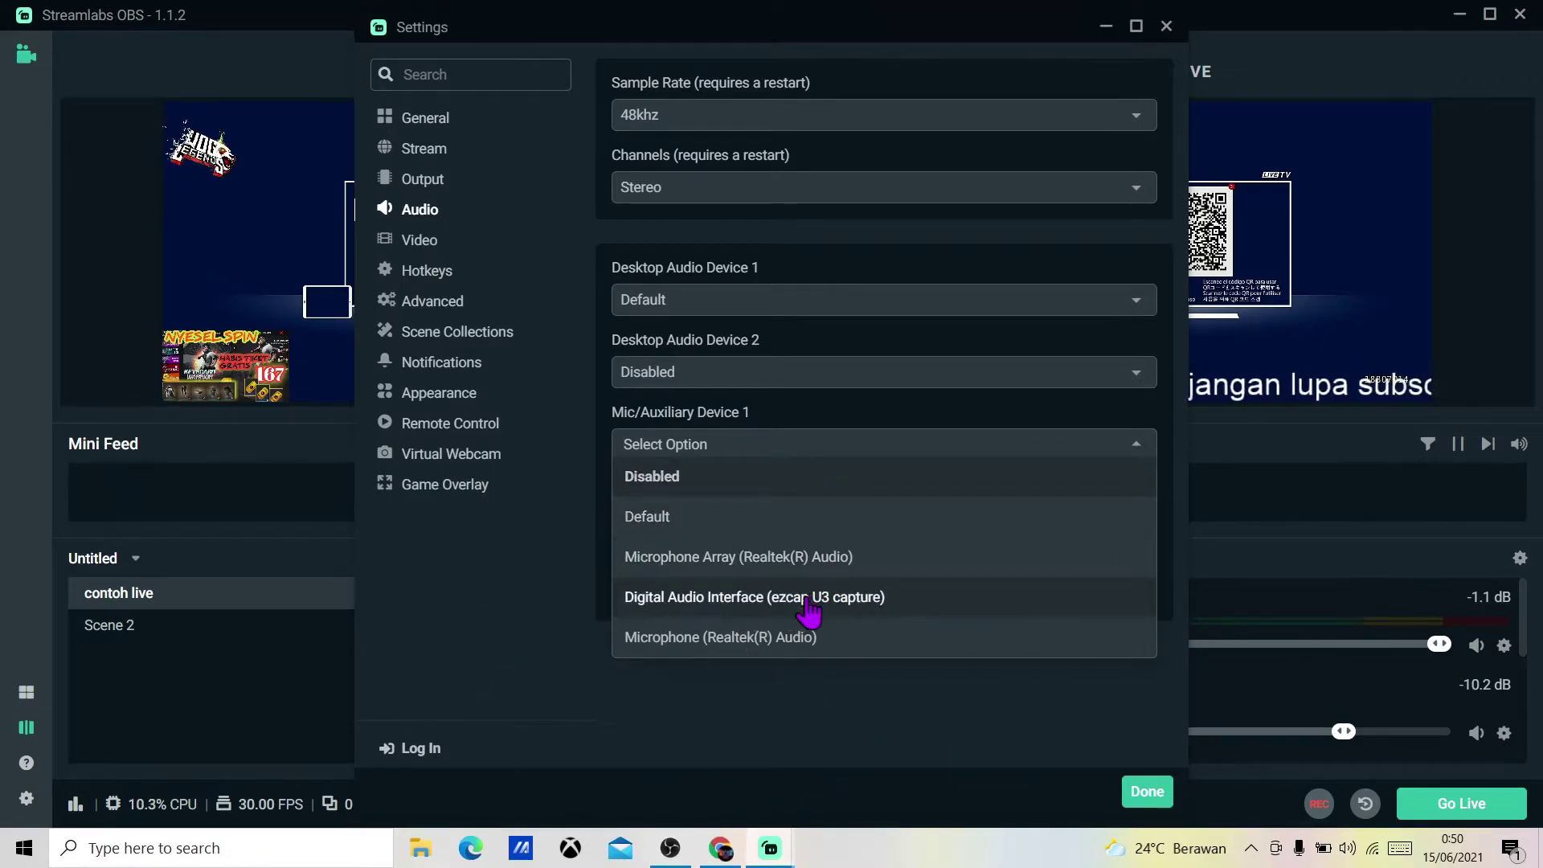
left_click(760, 611)
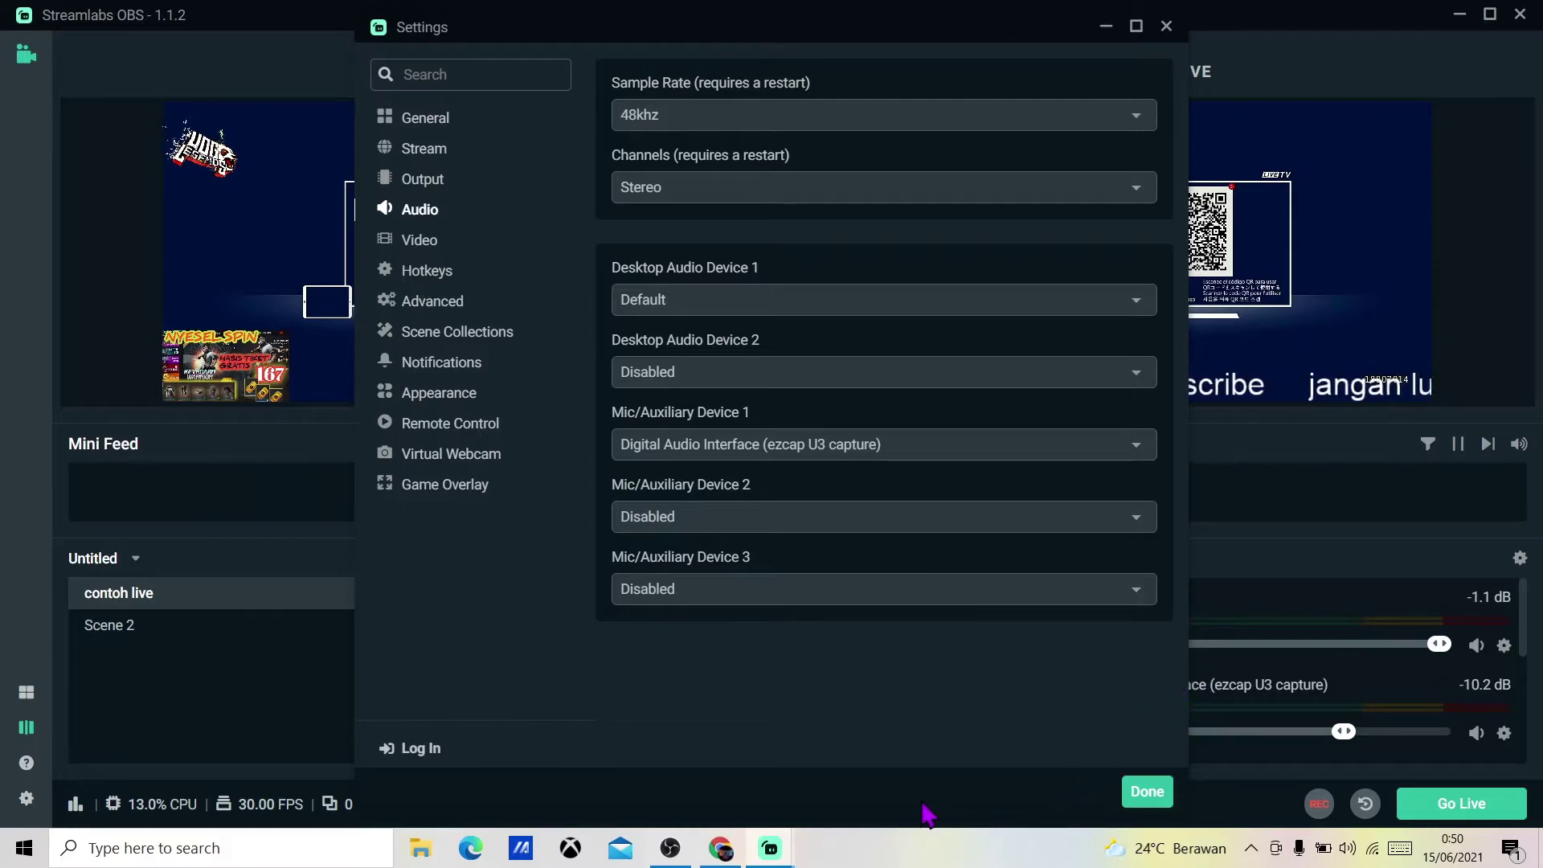
key("Escape")
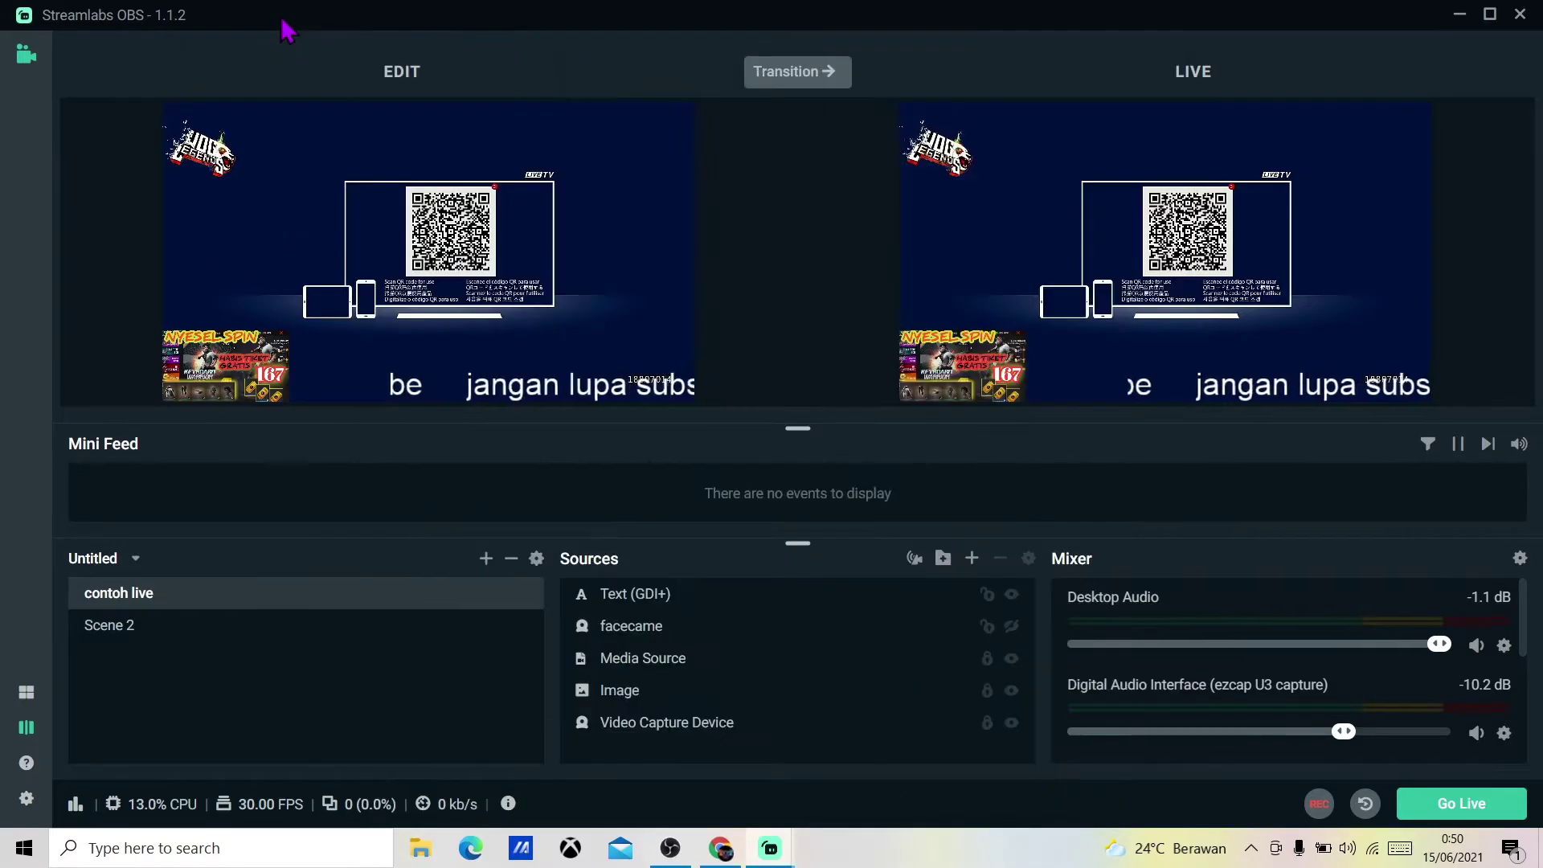
- Review the Video Capture Device source's properties, including its color range options, audio output mode and custom audio device
left_click(690, 728)
double_click(692, 731)
left_click(699, 735)
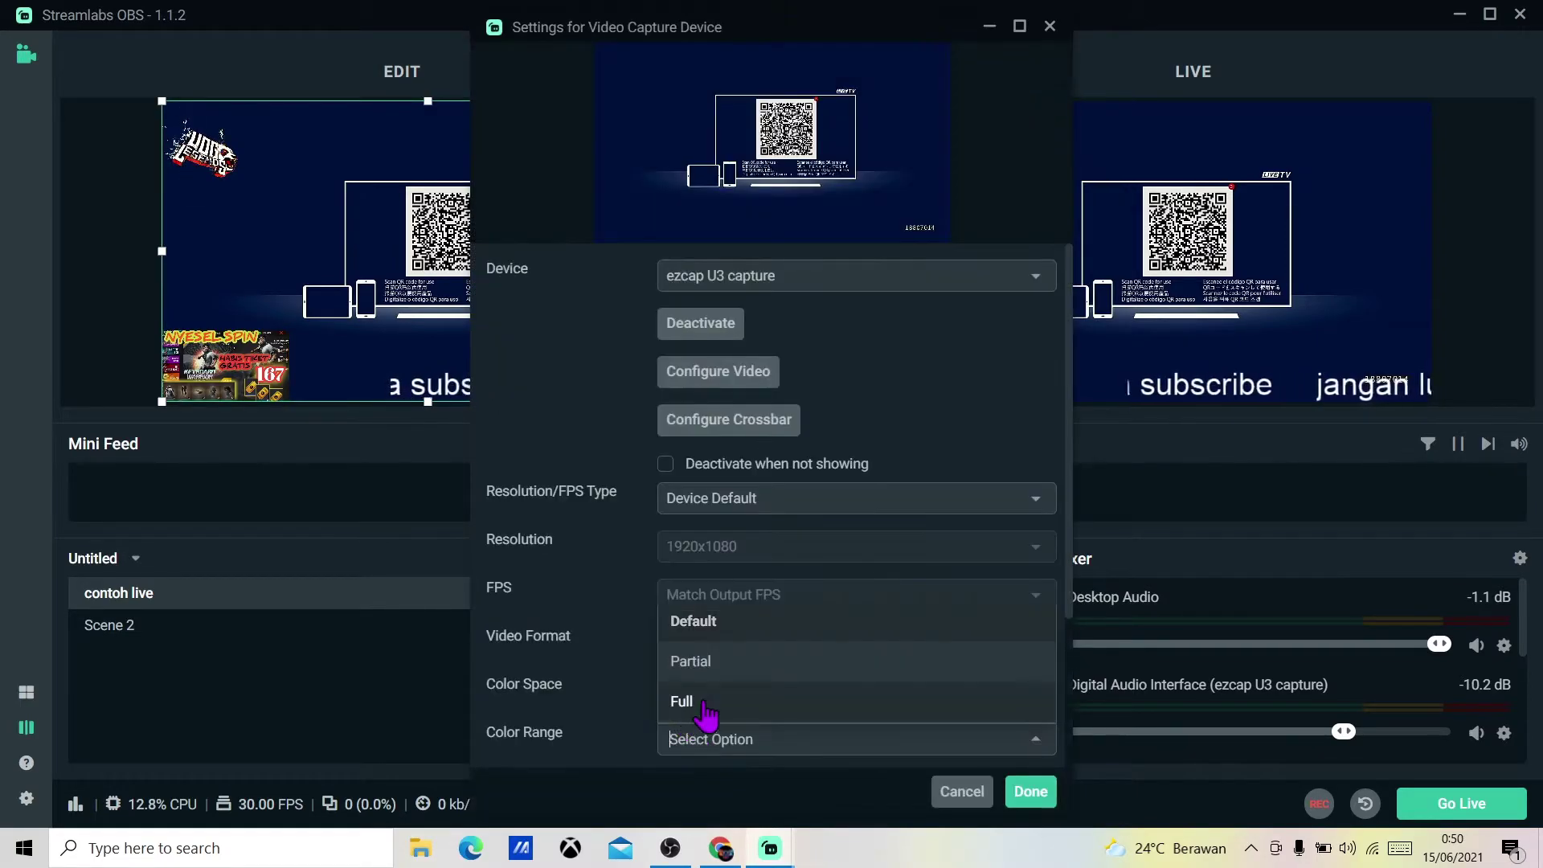
scroll(707, 736, "down", 3)
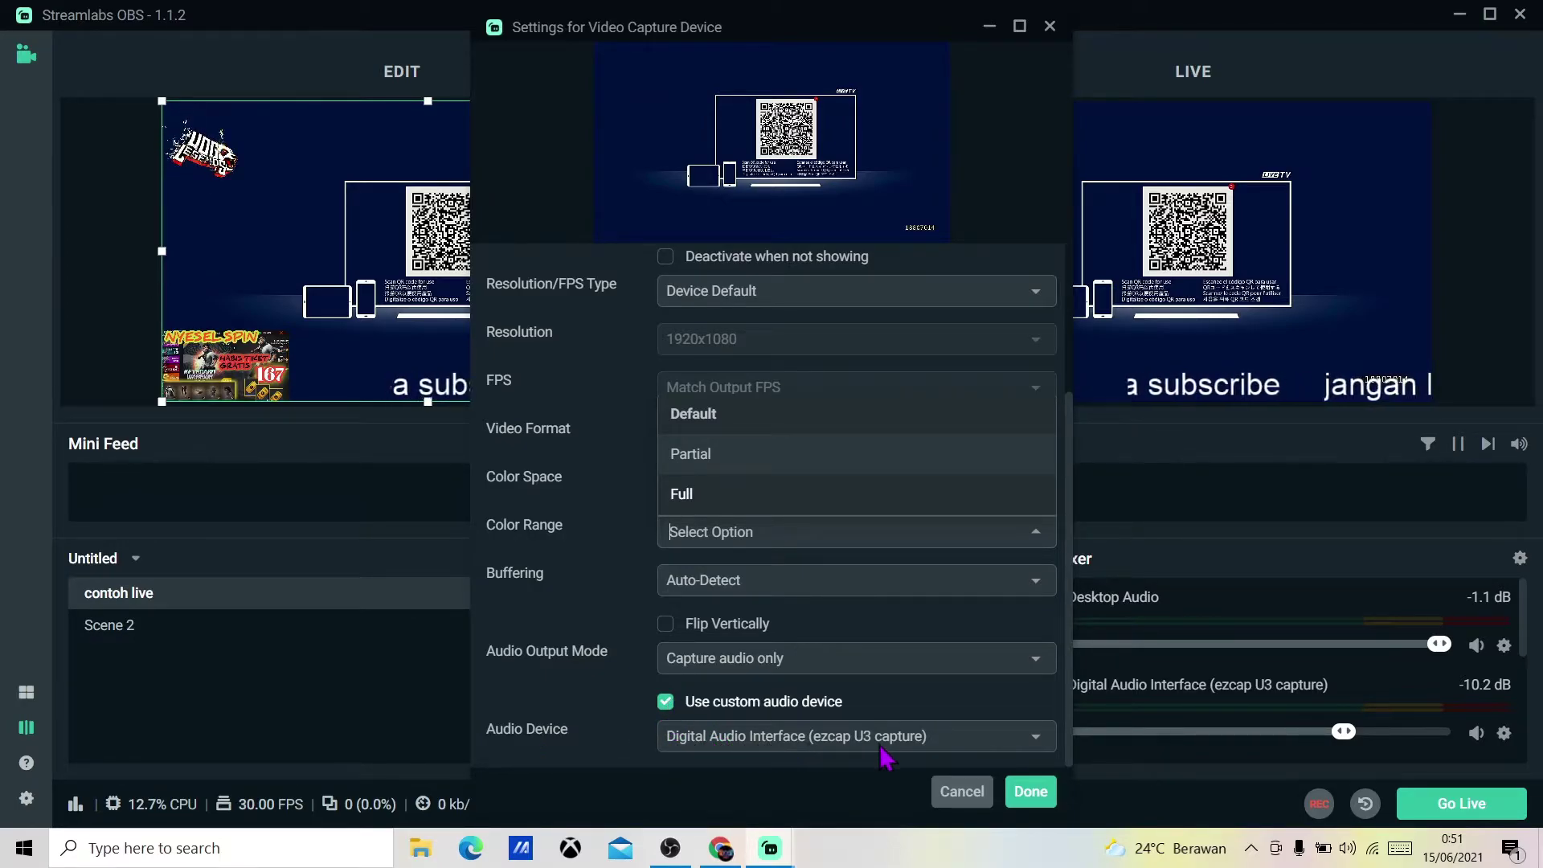
left_click(1030, 794)
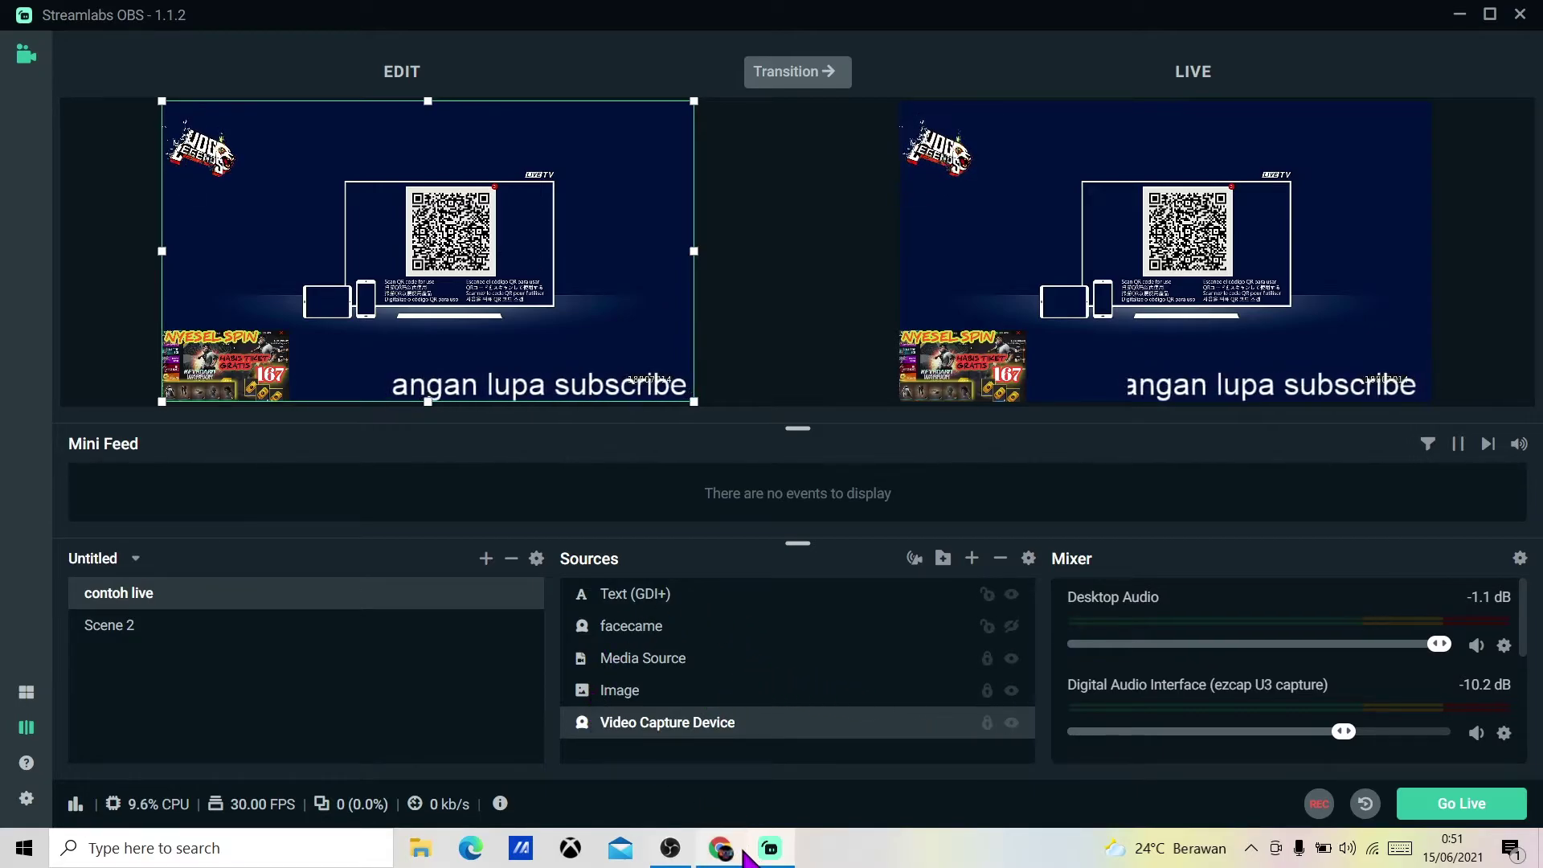
- Reopen the application settings and set the video's output (scaled) resolution to 1920x1080
left_click(26, 800)
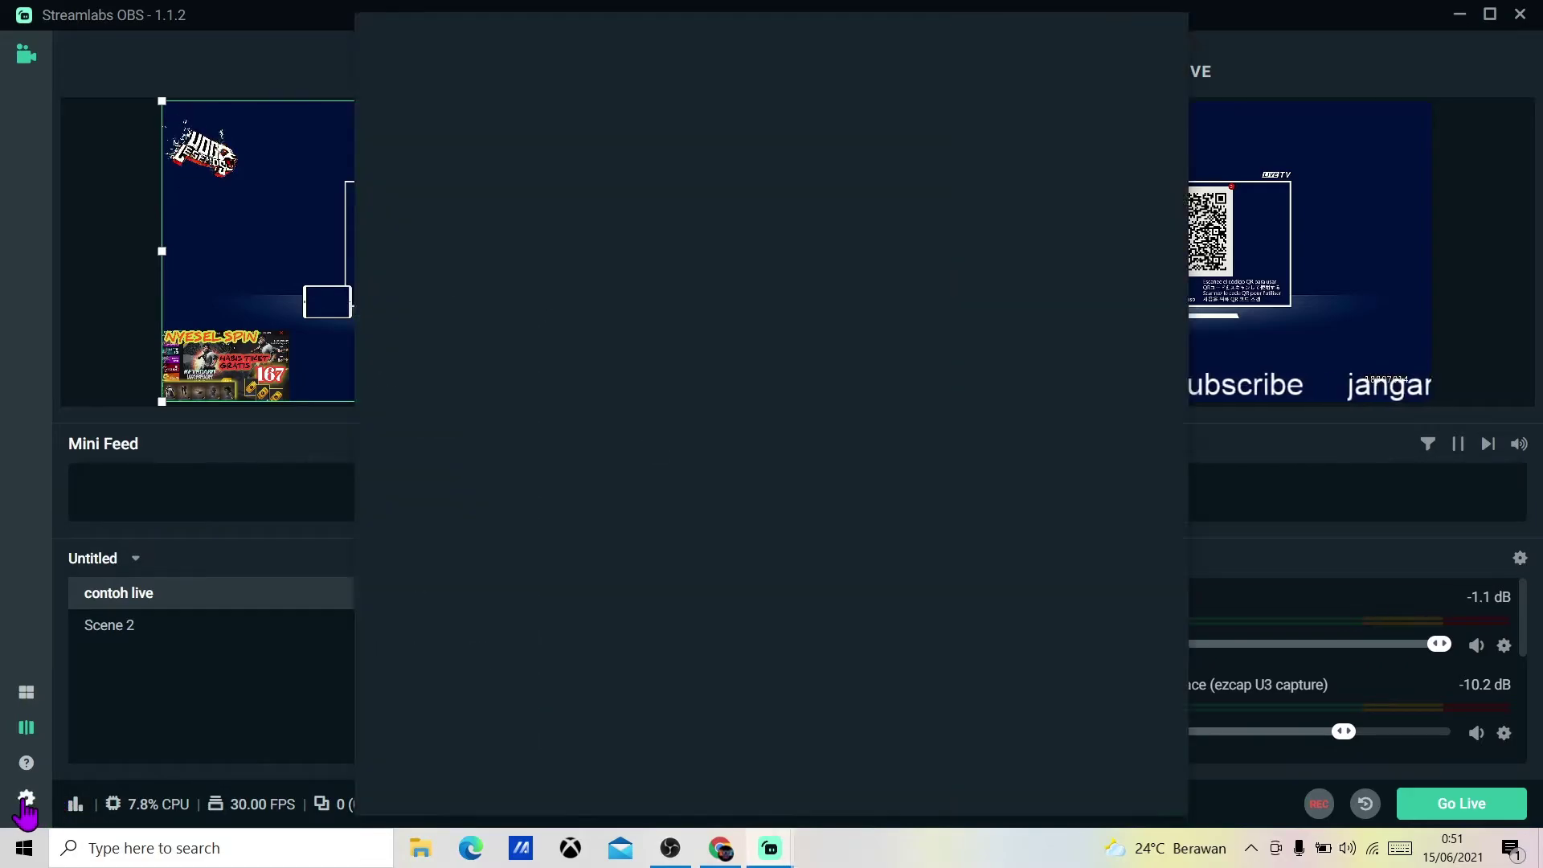
left_click(413, 214)
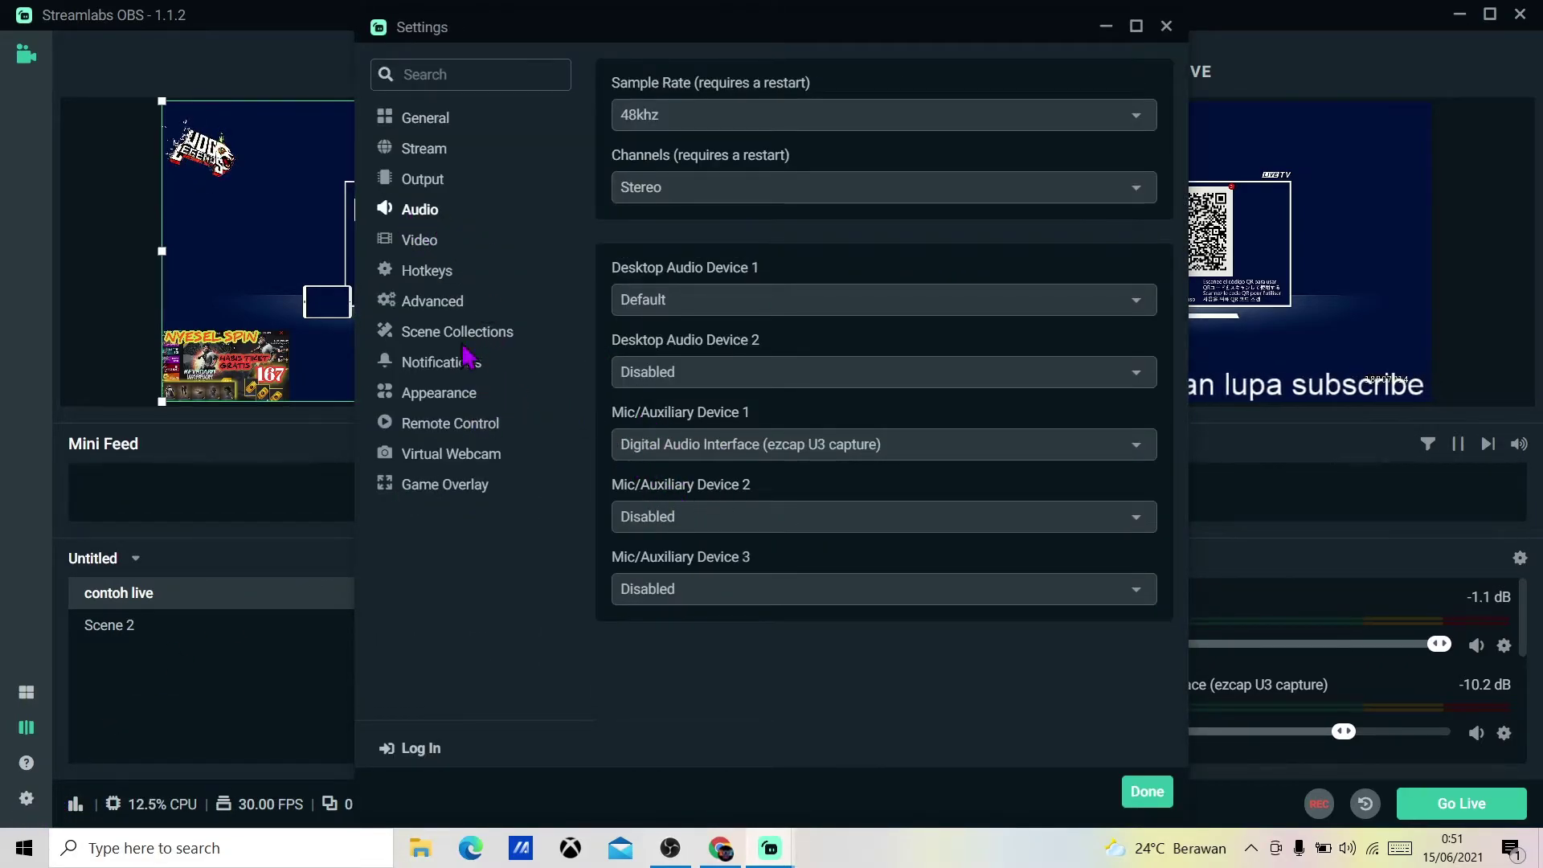
left_click(420, 245)
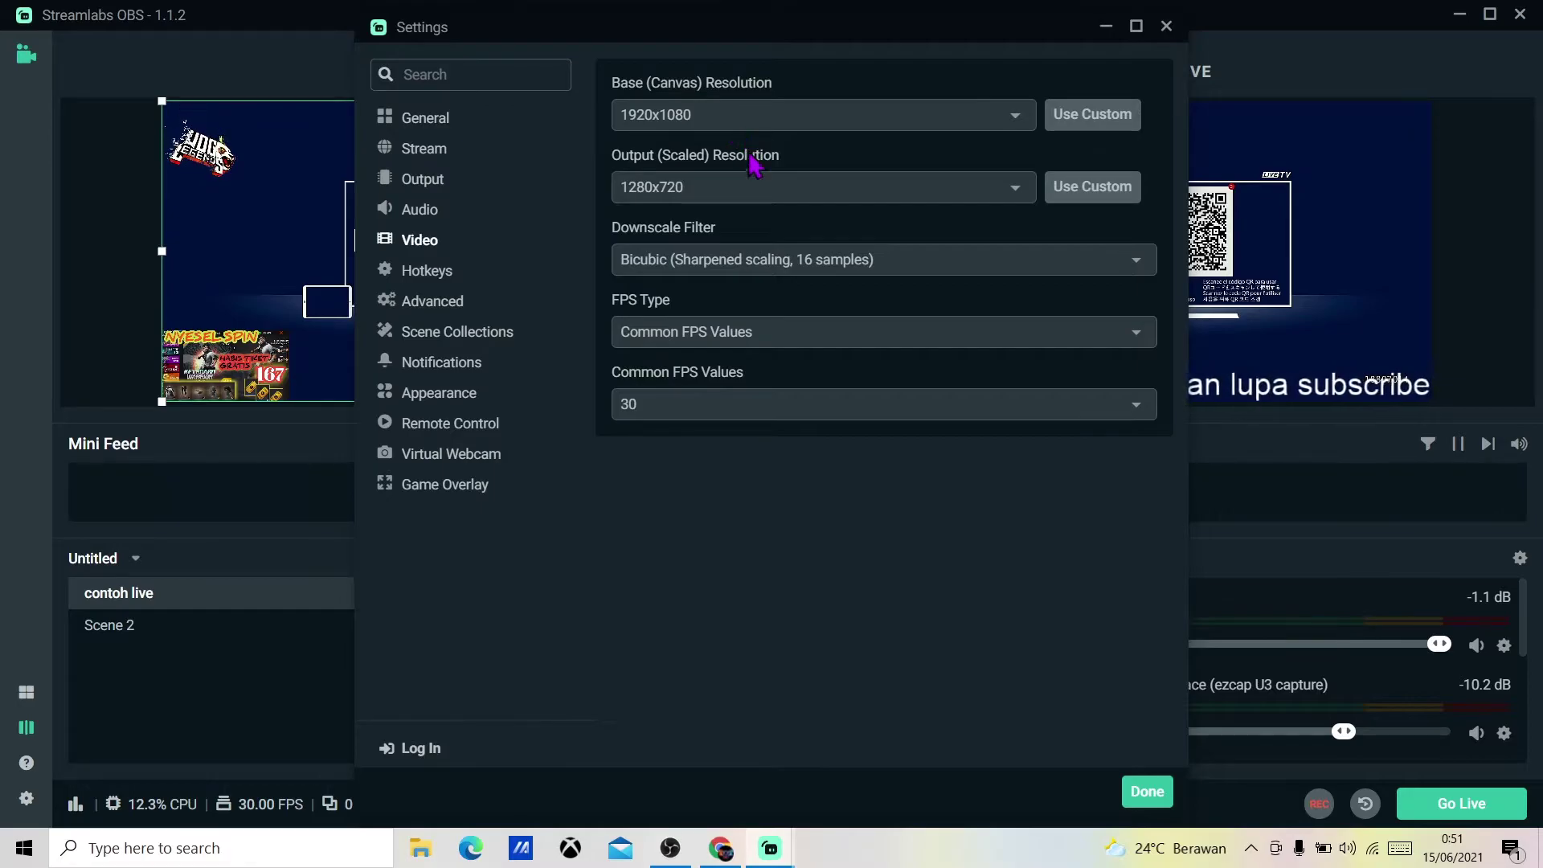
left_click(756, 197)
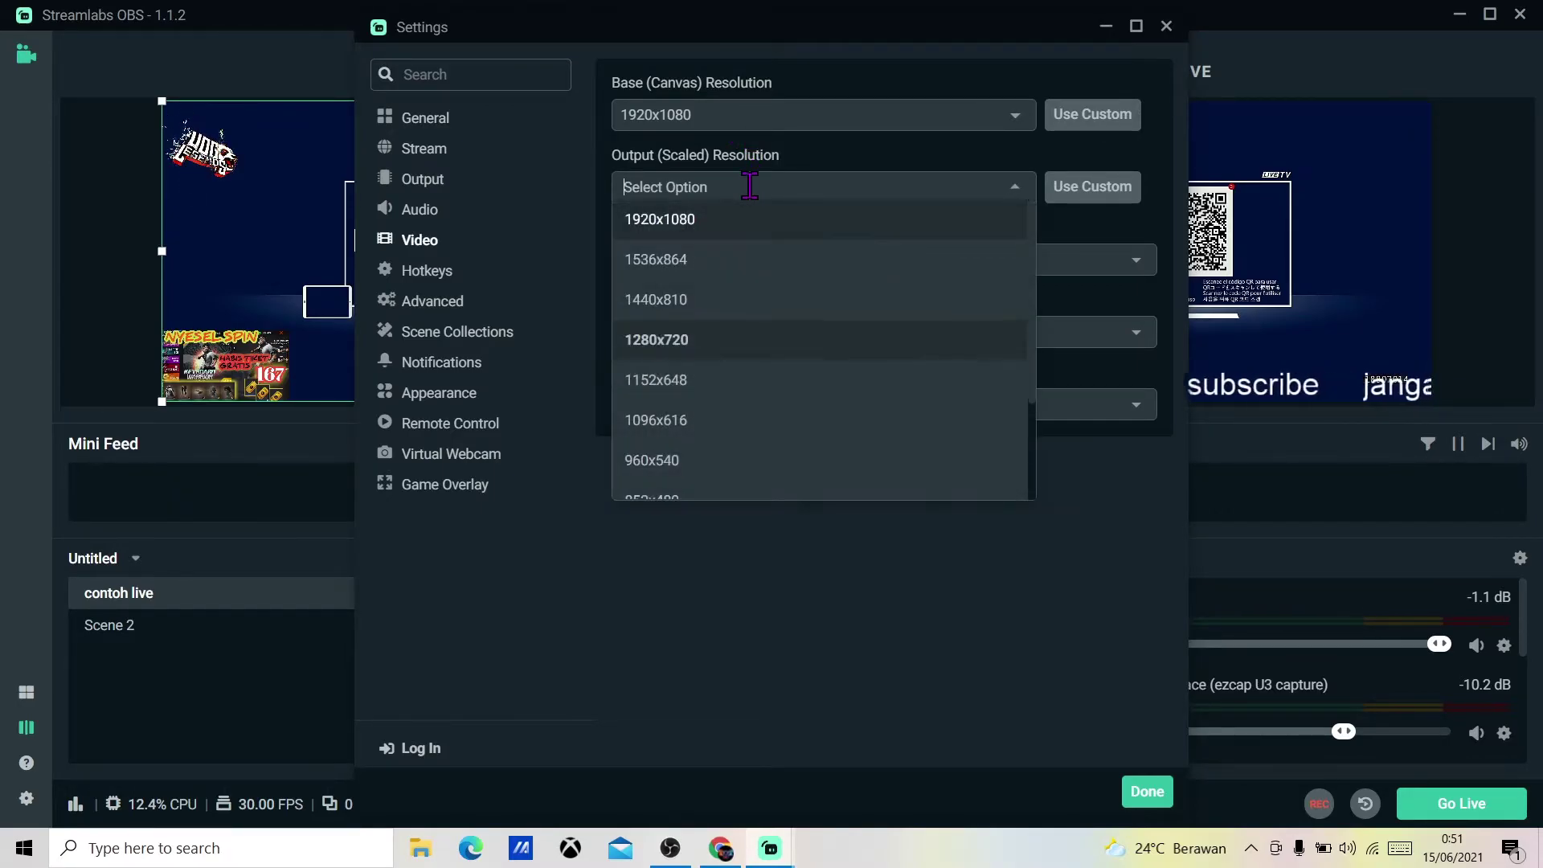
left_click(720, 235)
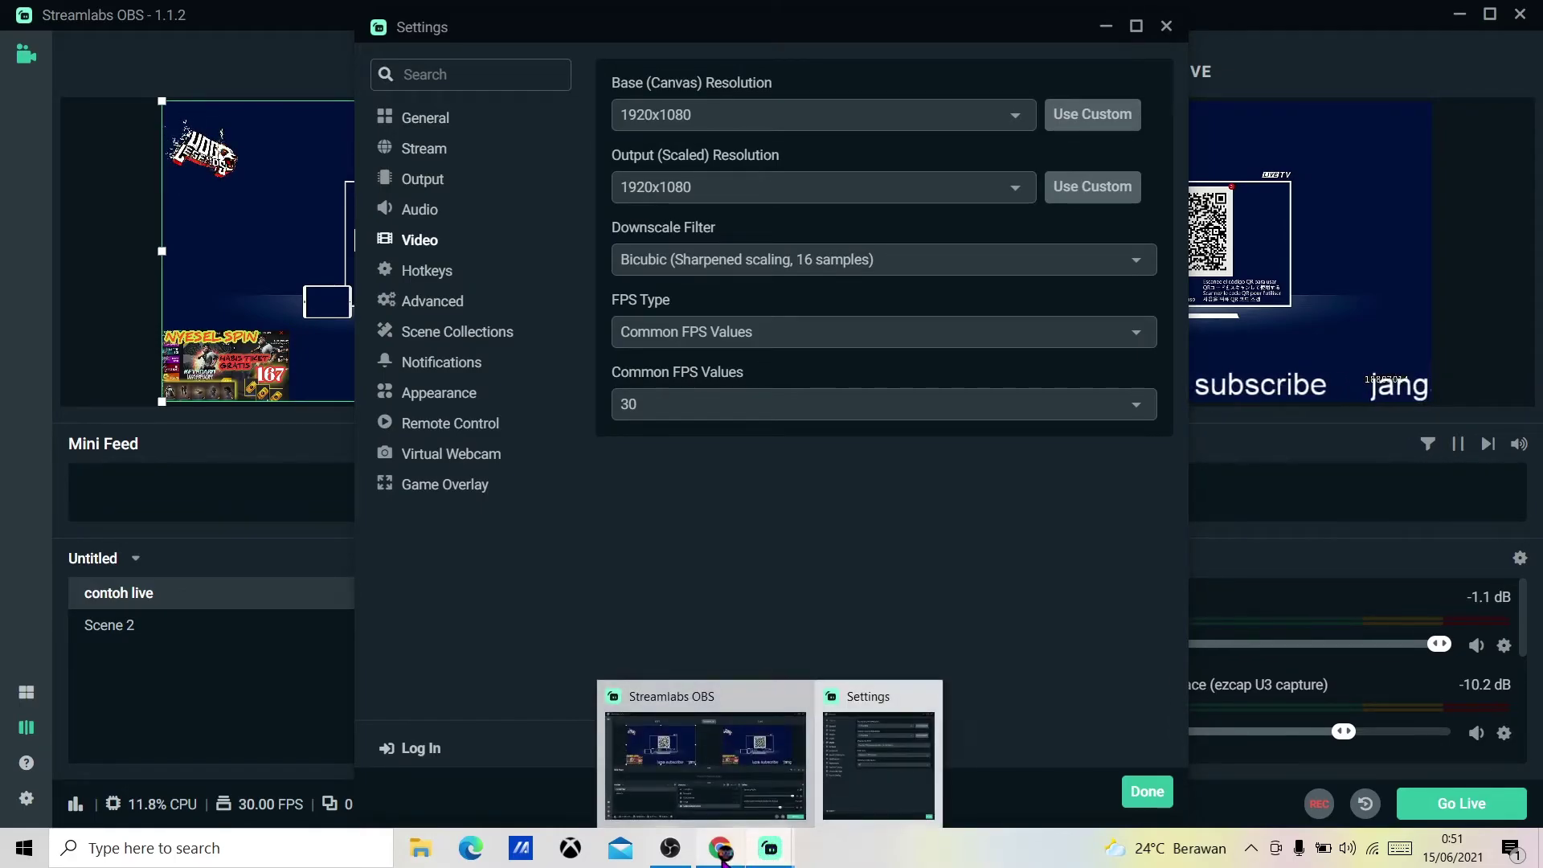
left_click(670, 848)
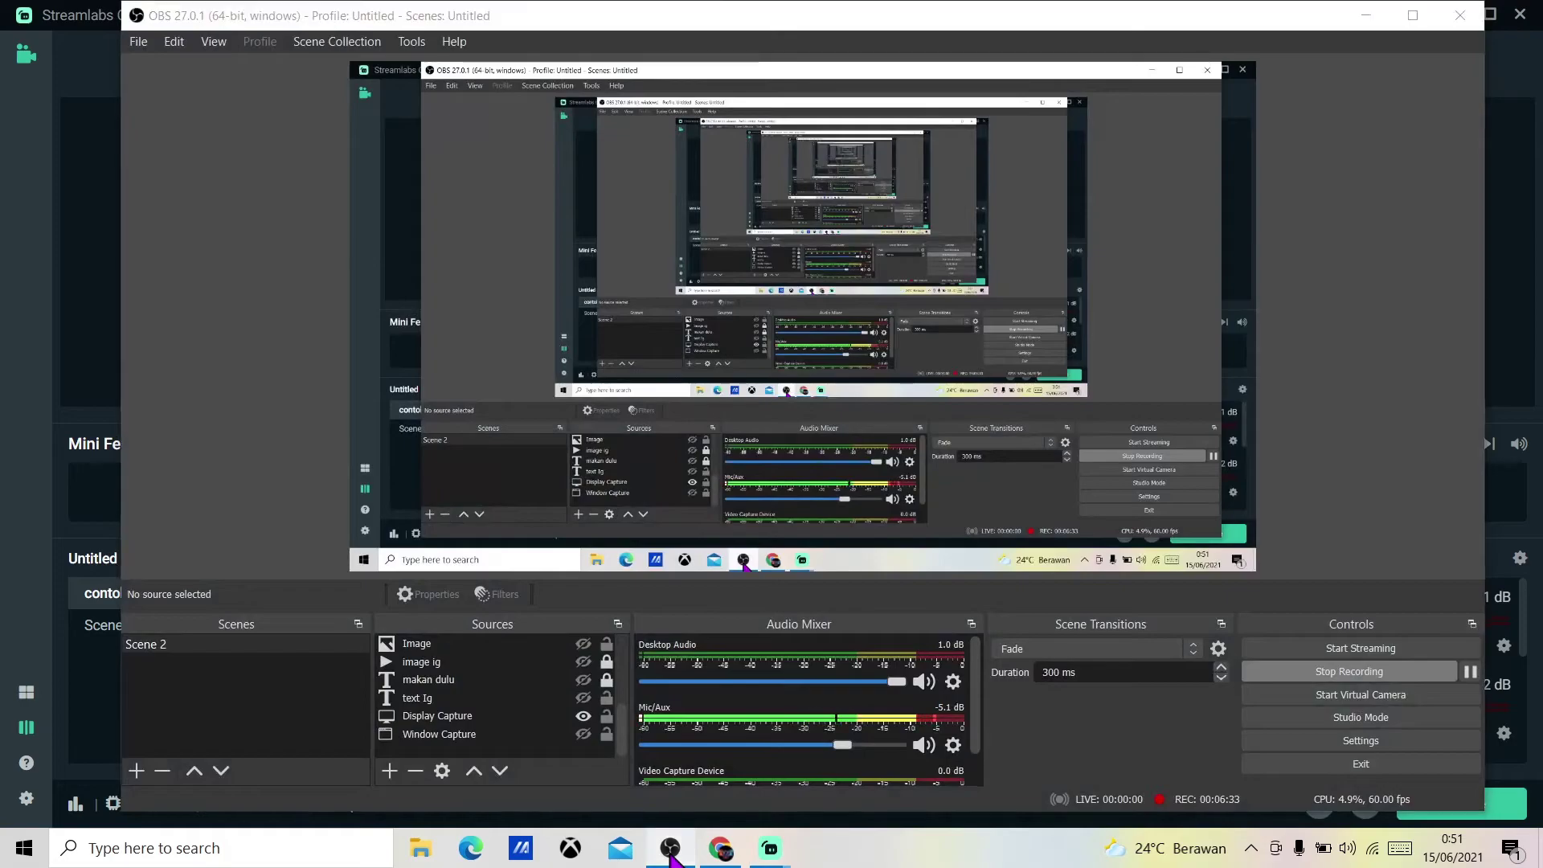
left_click(670, 853)
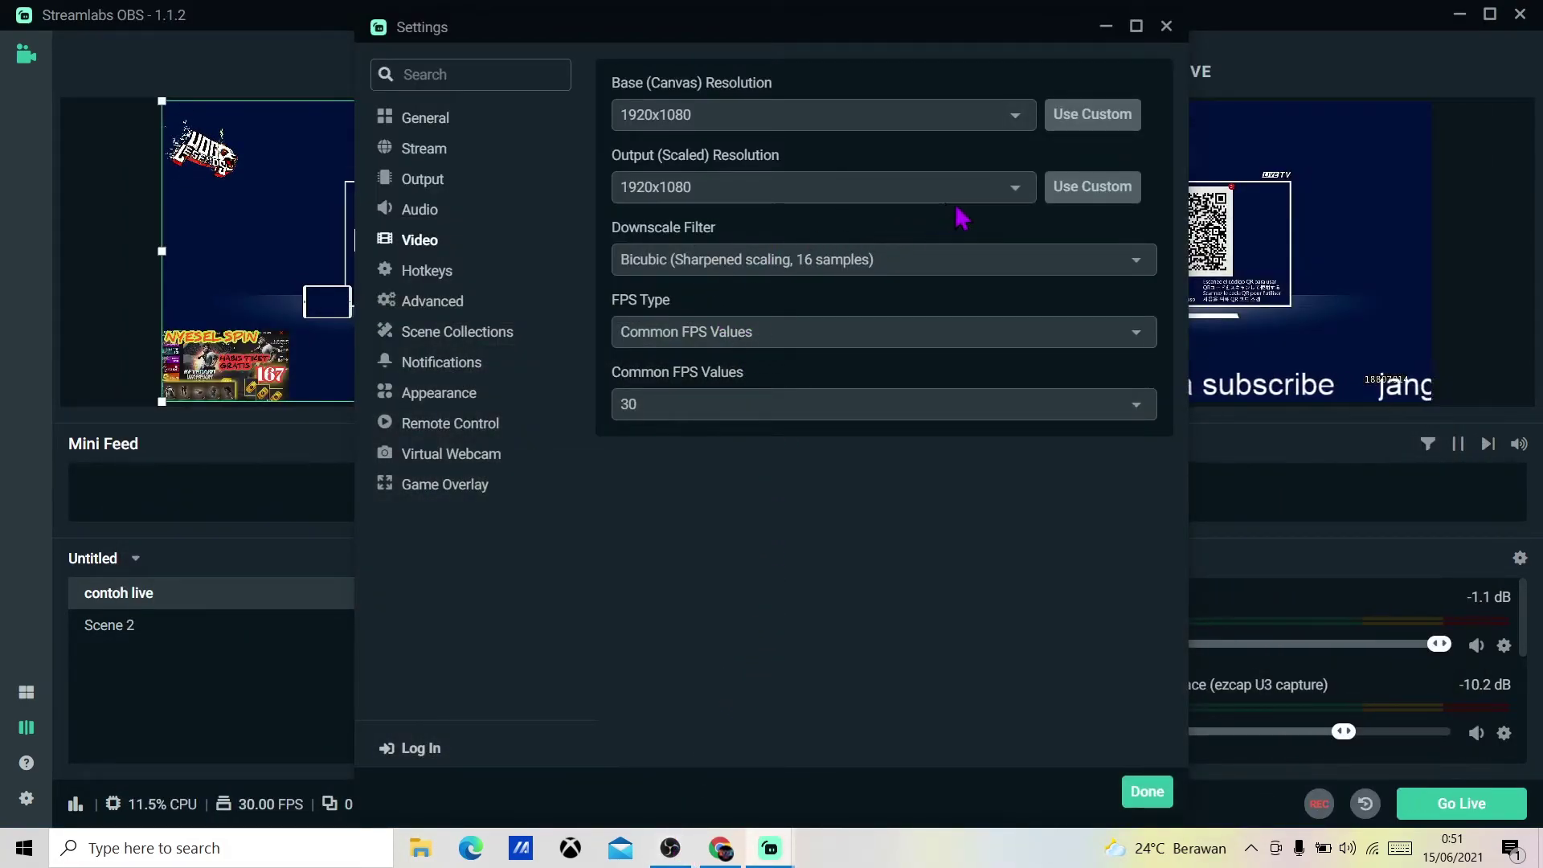
- Set the output (scaled) resolution to 1280x720 and the downscale filter to Lanczos (Sharpened scaling, 32 samples)
left_click(1006, 189)
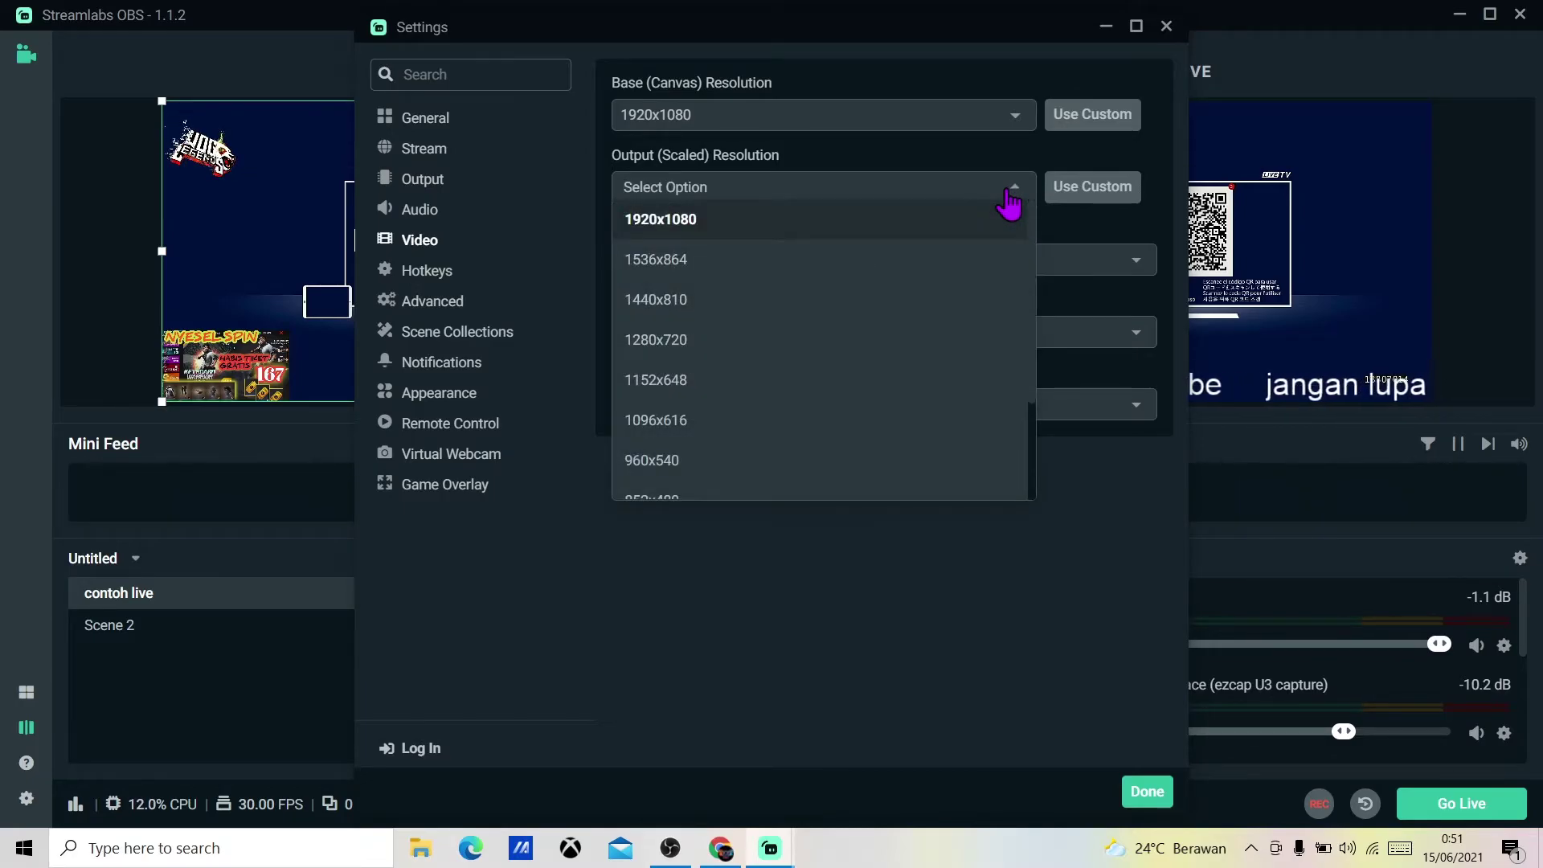
left_click(698, 350)
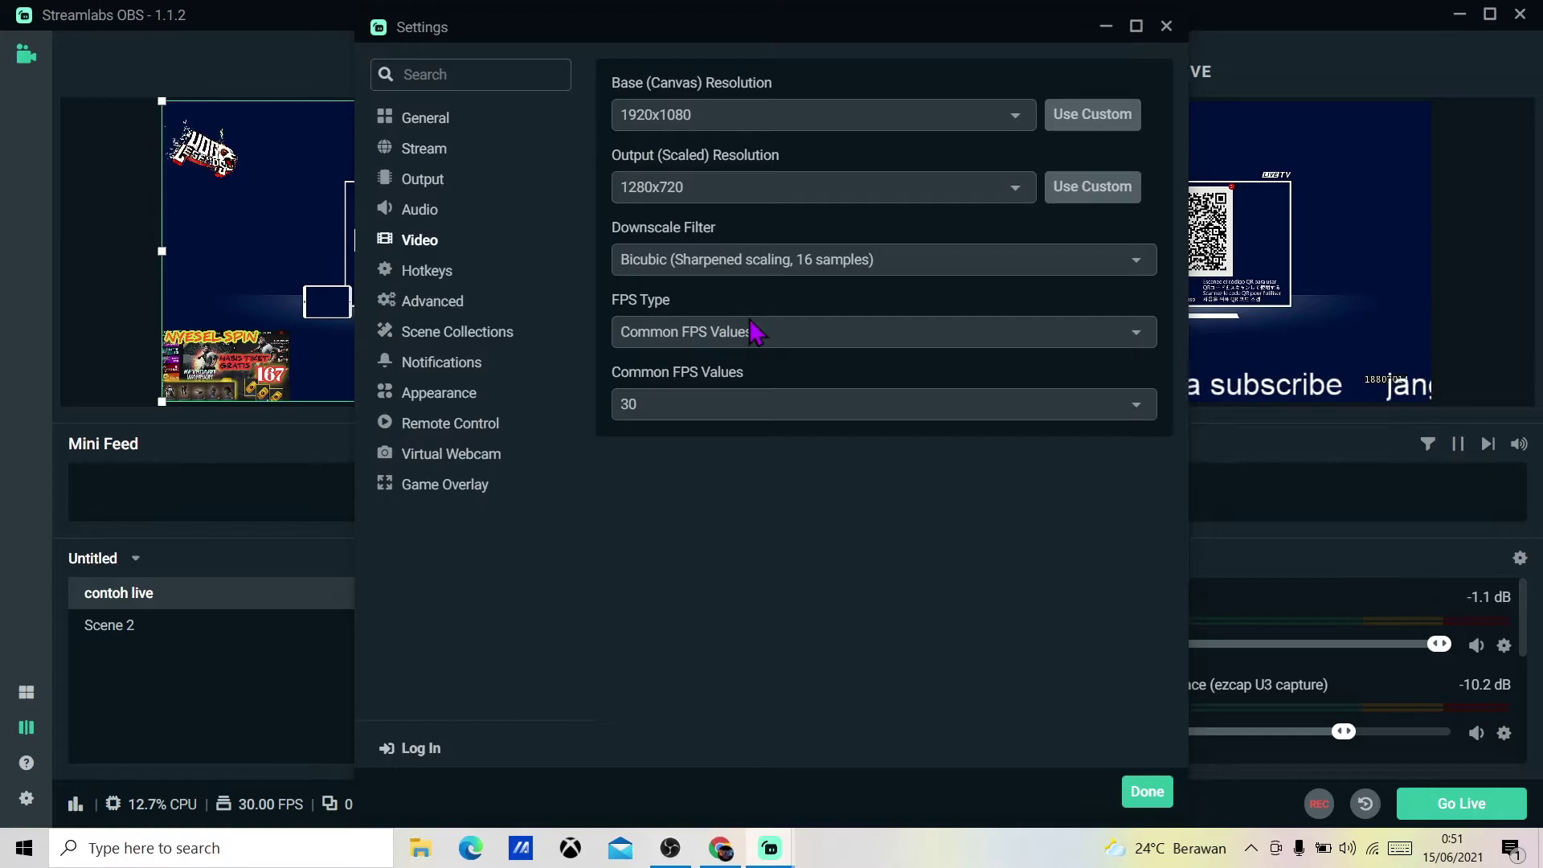
left_click(689, 268)
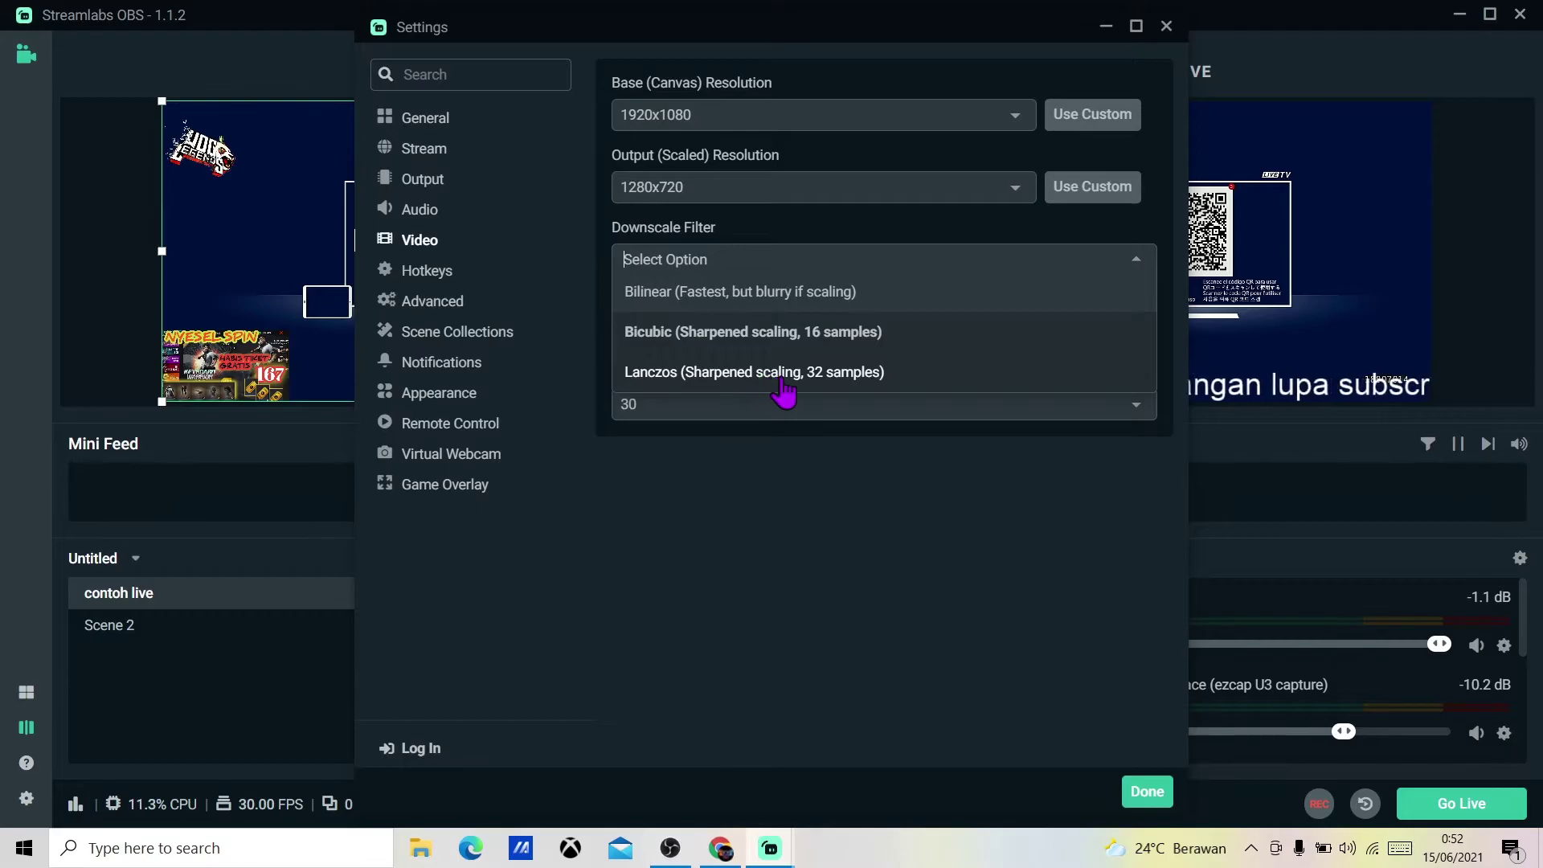
left_click(821, 379)
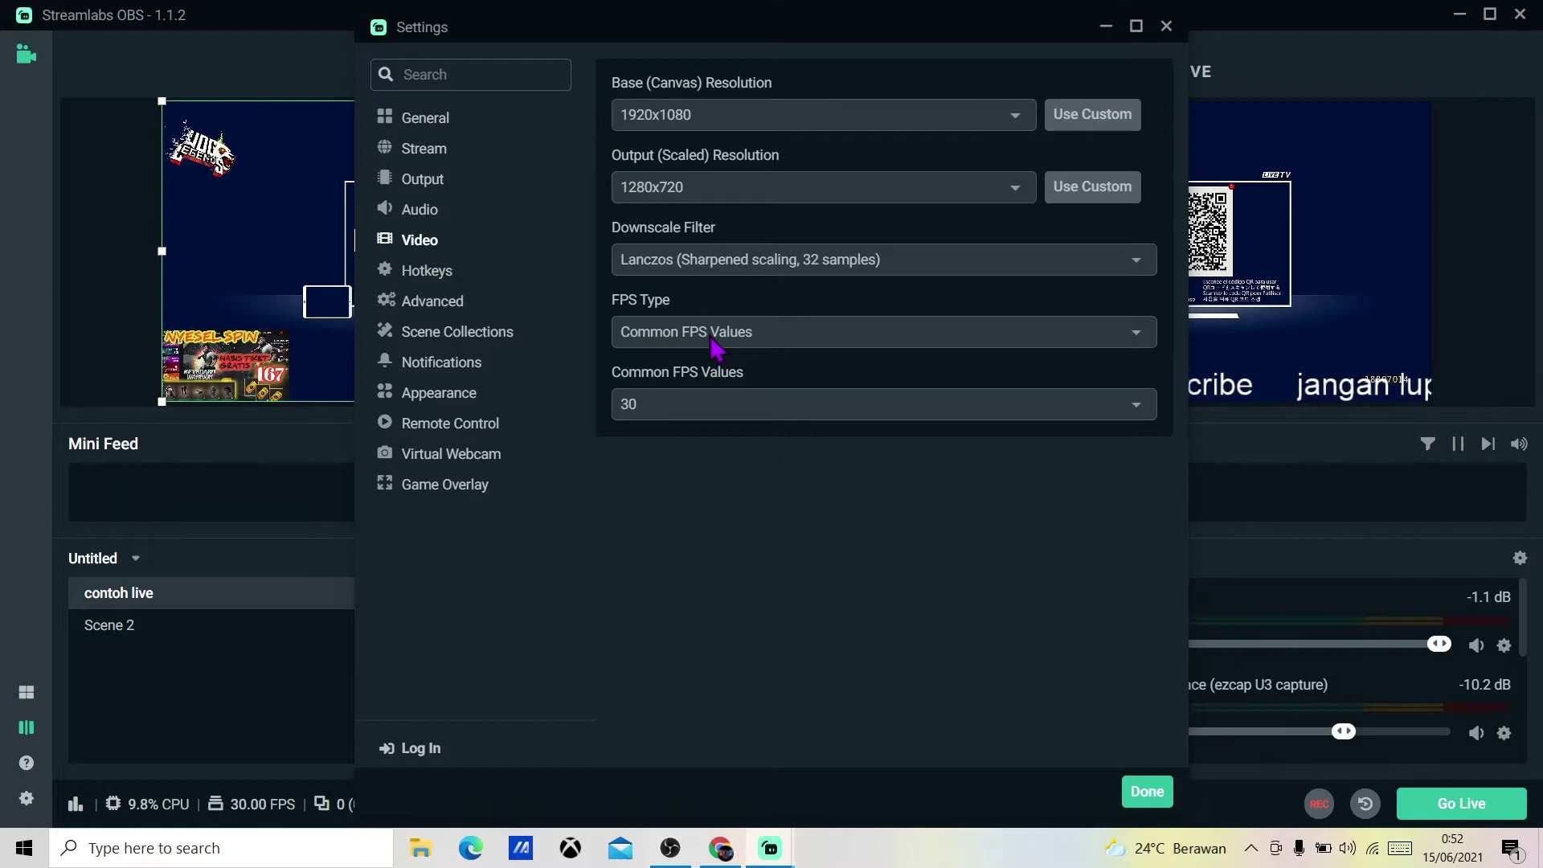
- Set the video's common FPS value to 59.94
left_click(671, 408)
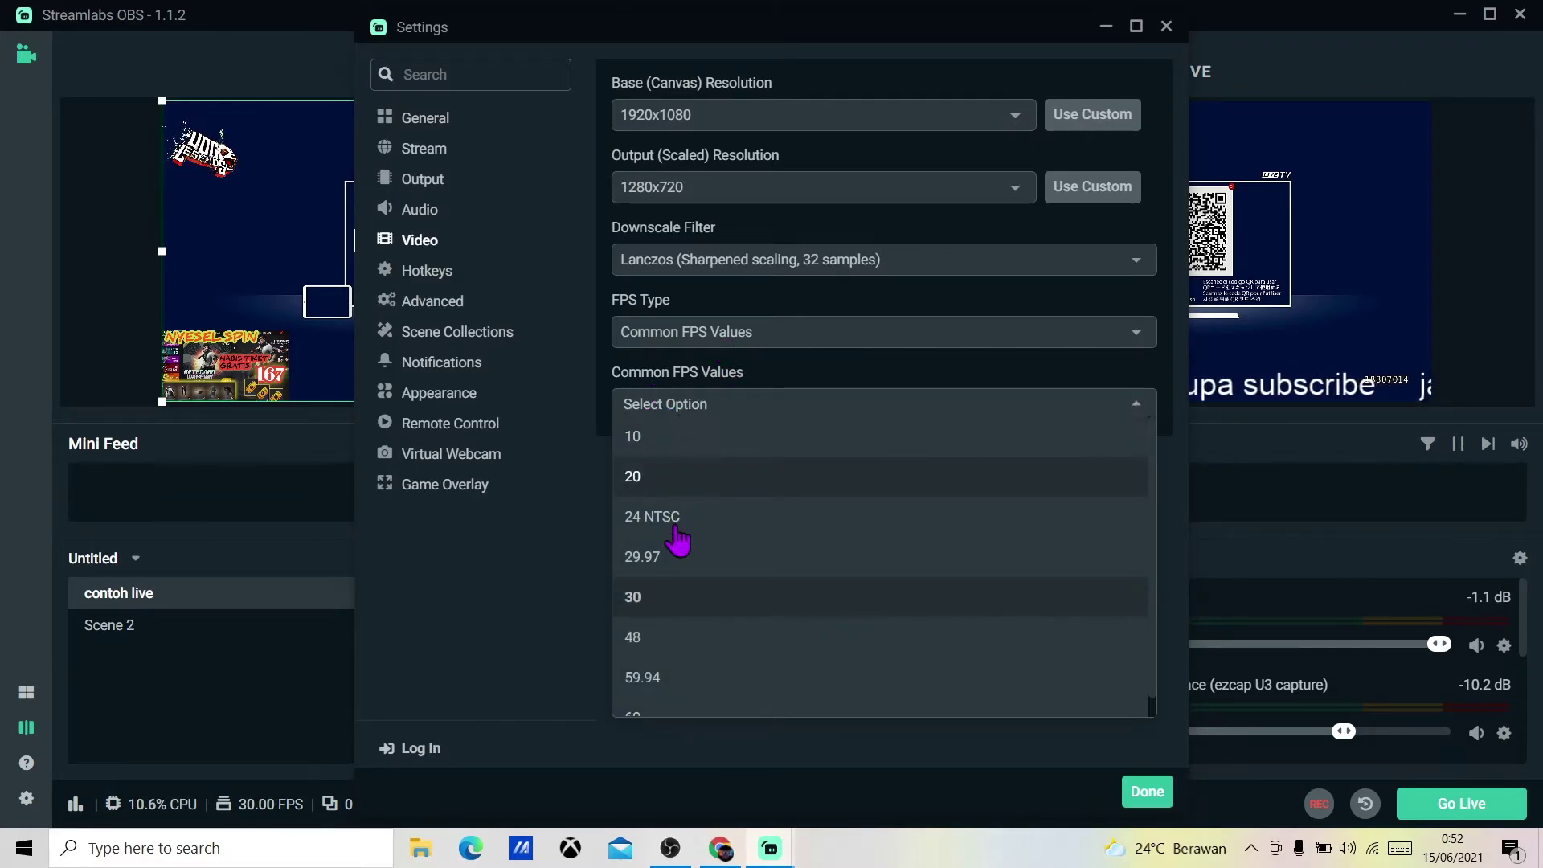
scroll(689, 620, "down", 1)
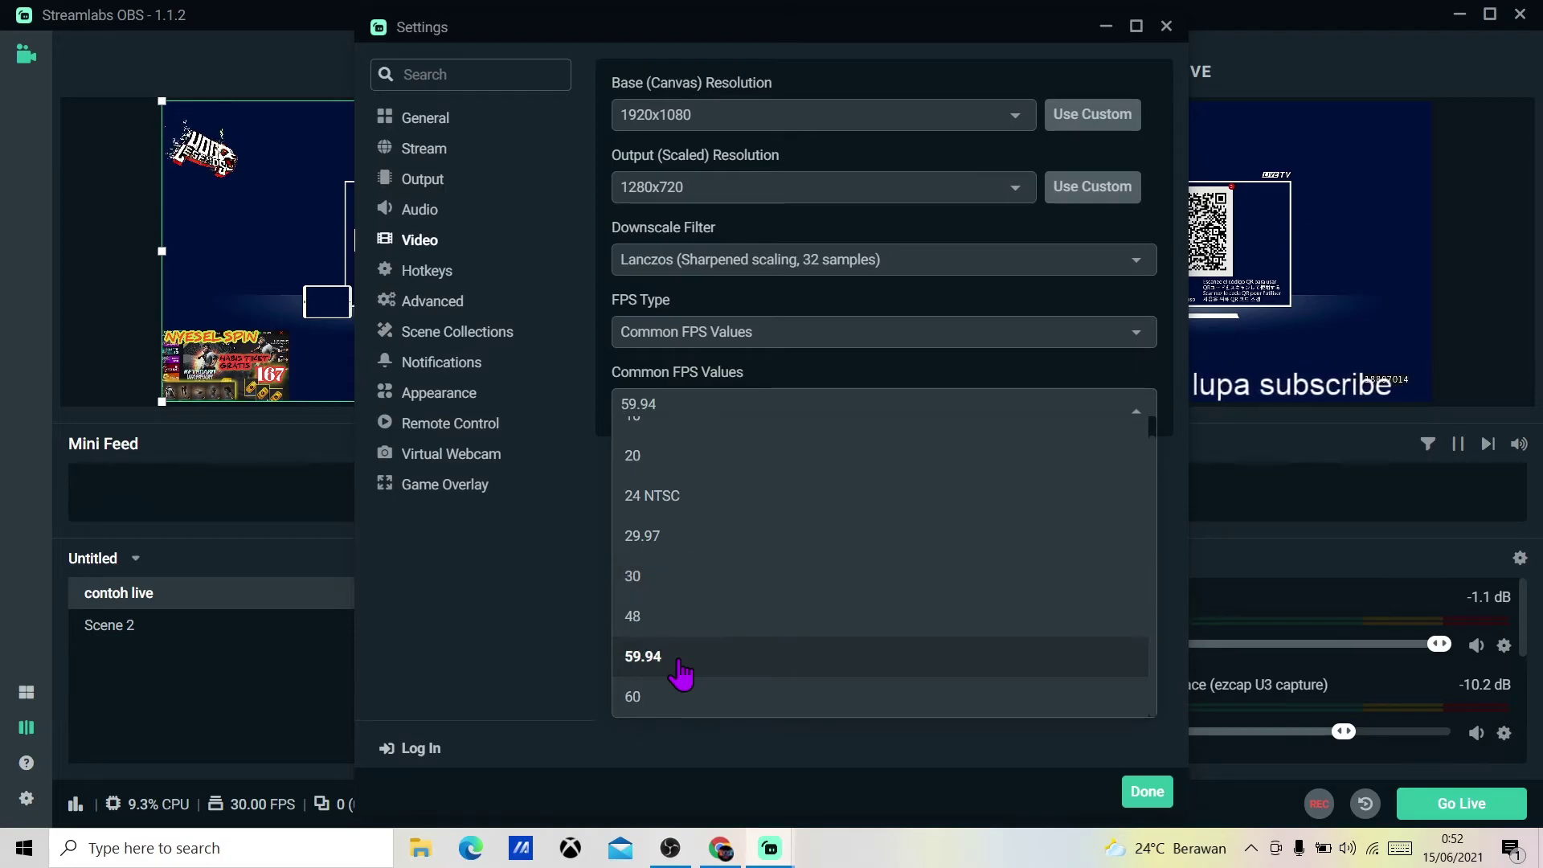
left_click(679, 657)
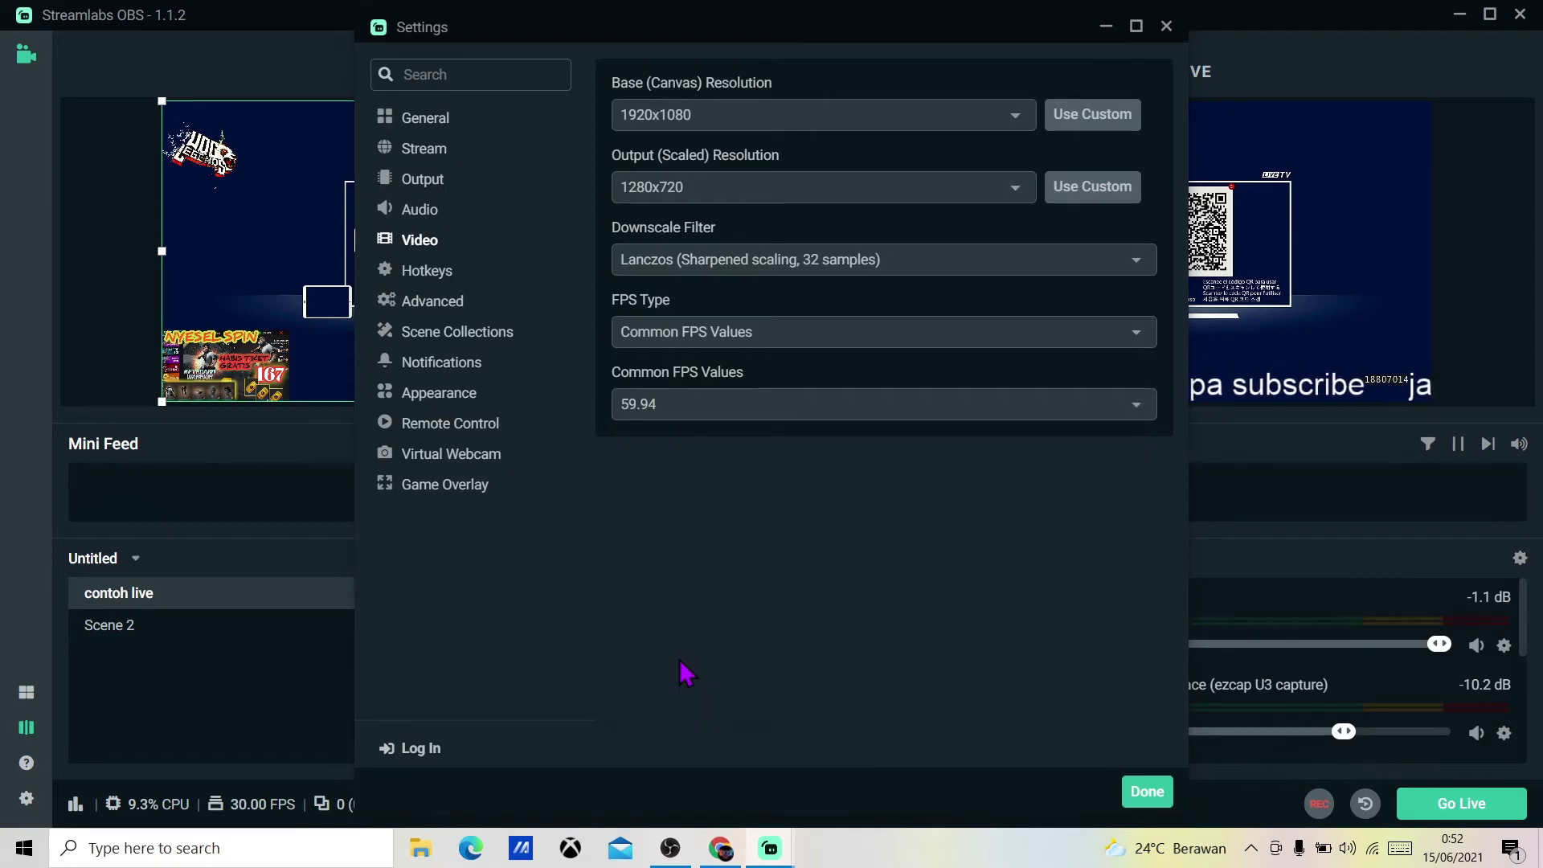
- In the advanced video settings, set the YUV color space to 709 and the YUV color range to Full
left_click(434, 275)
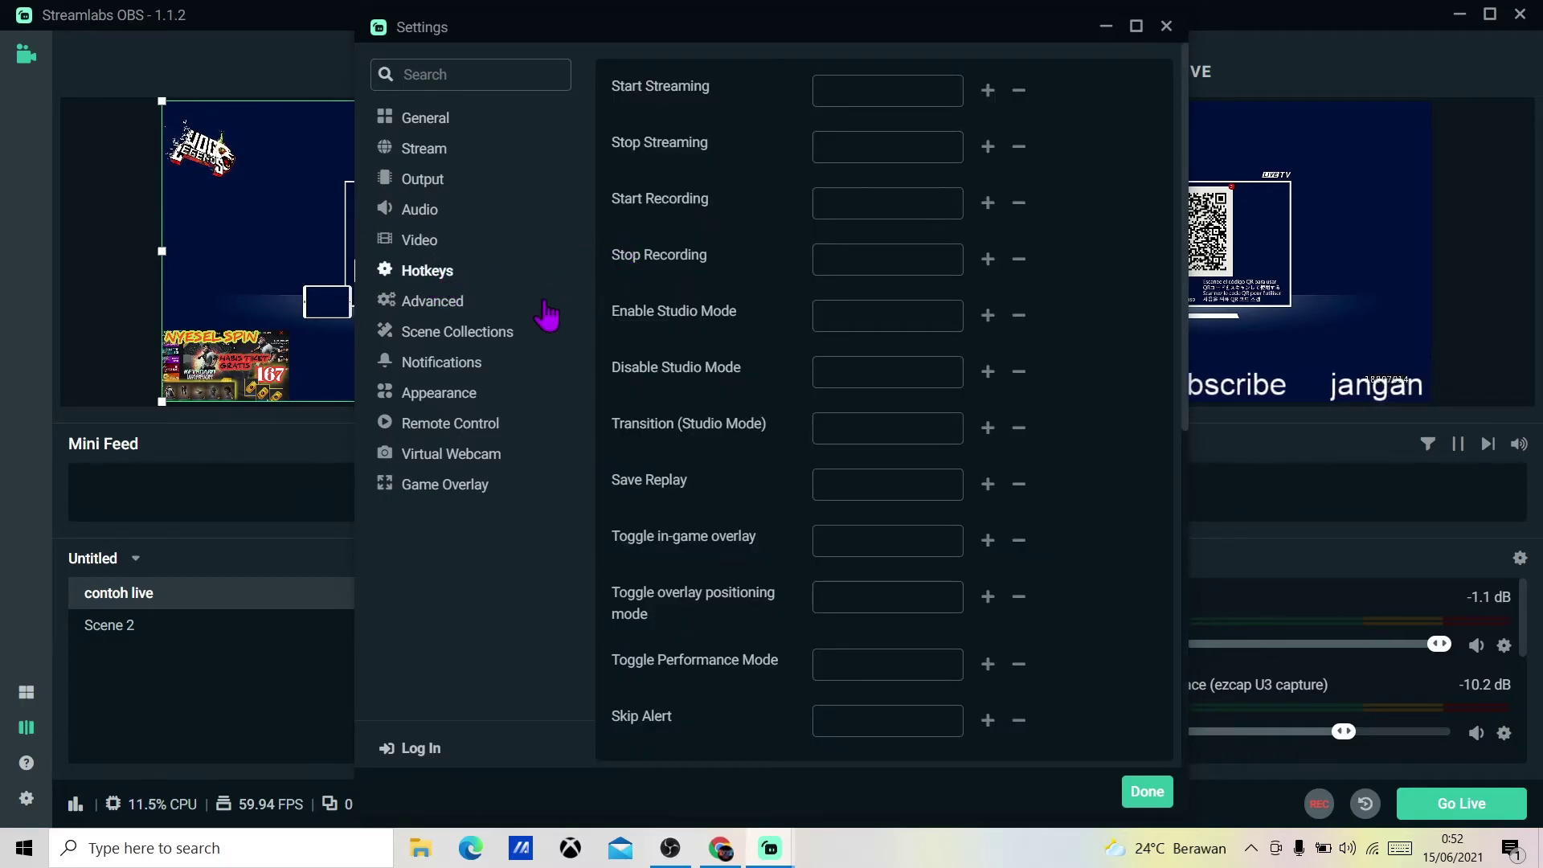
left_click(434, 304)
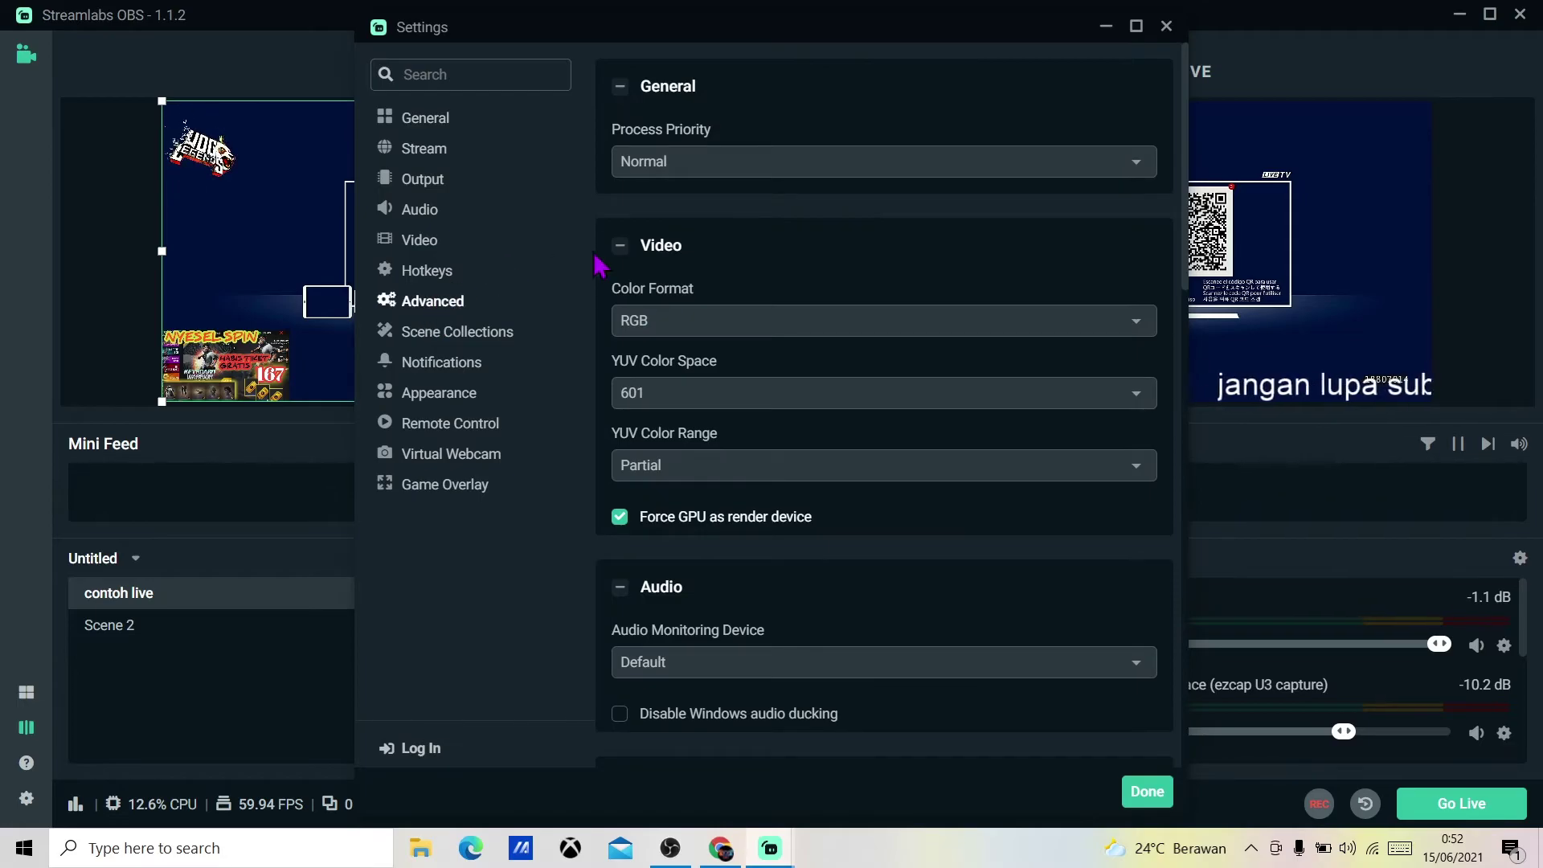
left_click(699, 397)
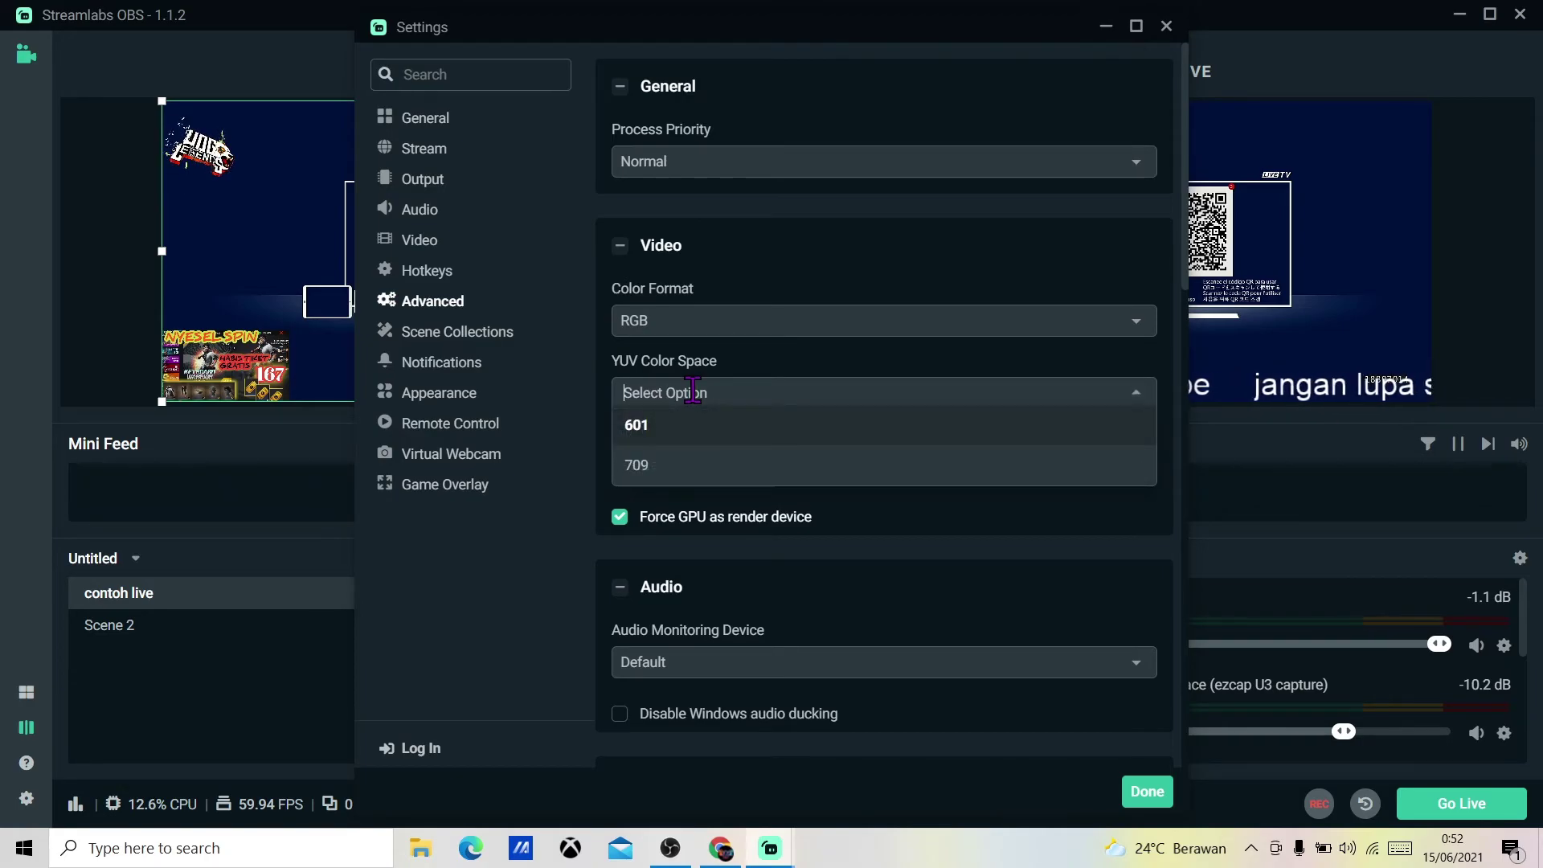
left_click(662, 467)
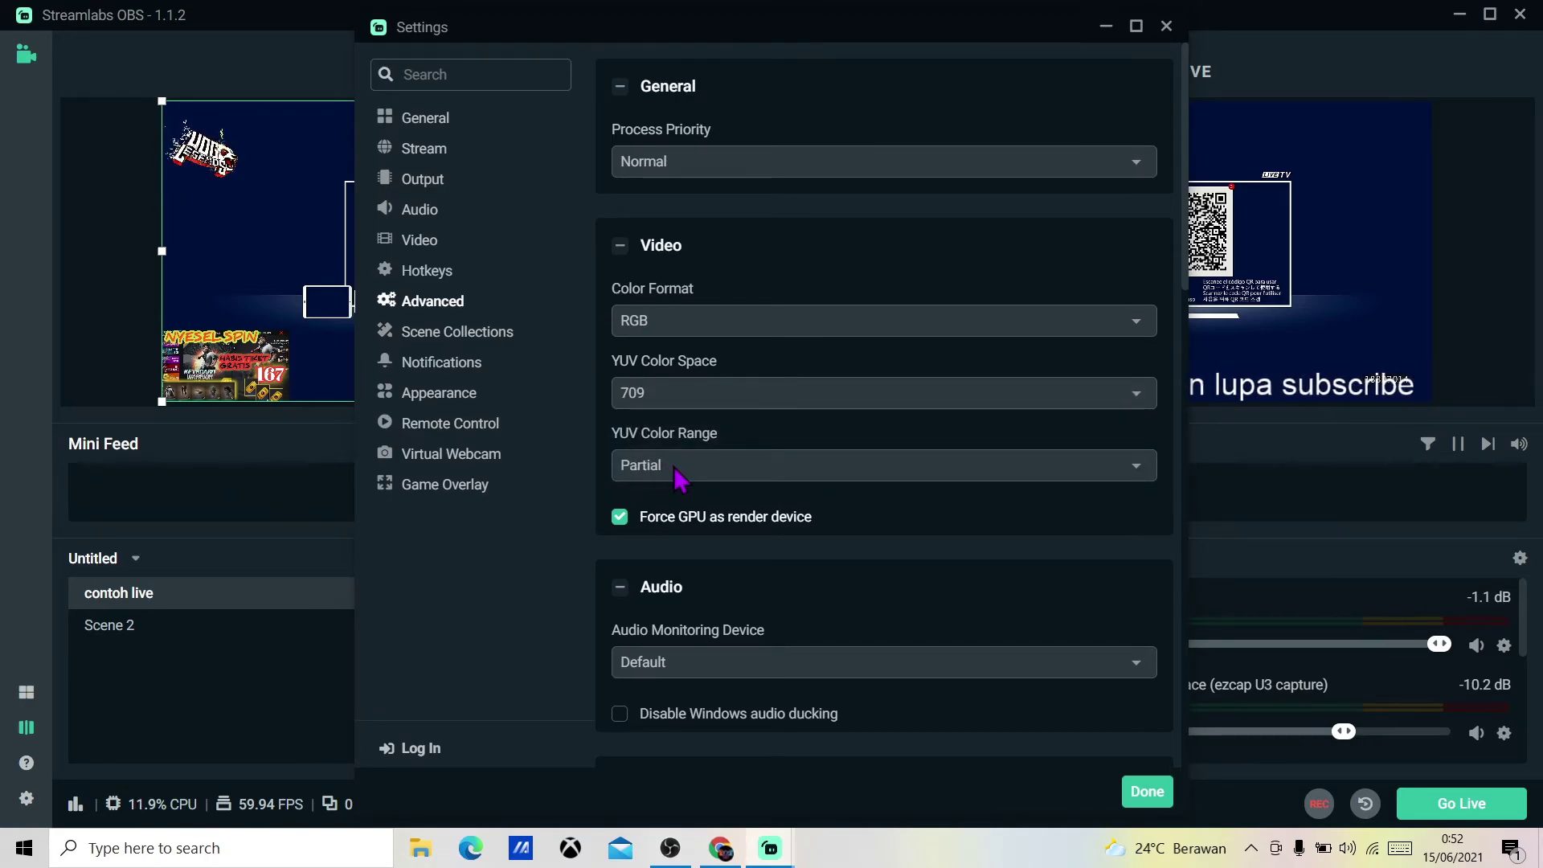
left_click(678, 474)
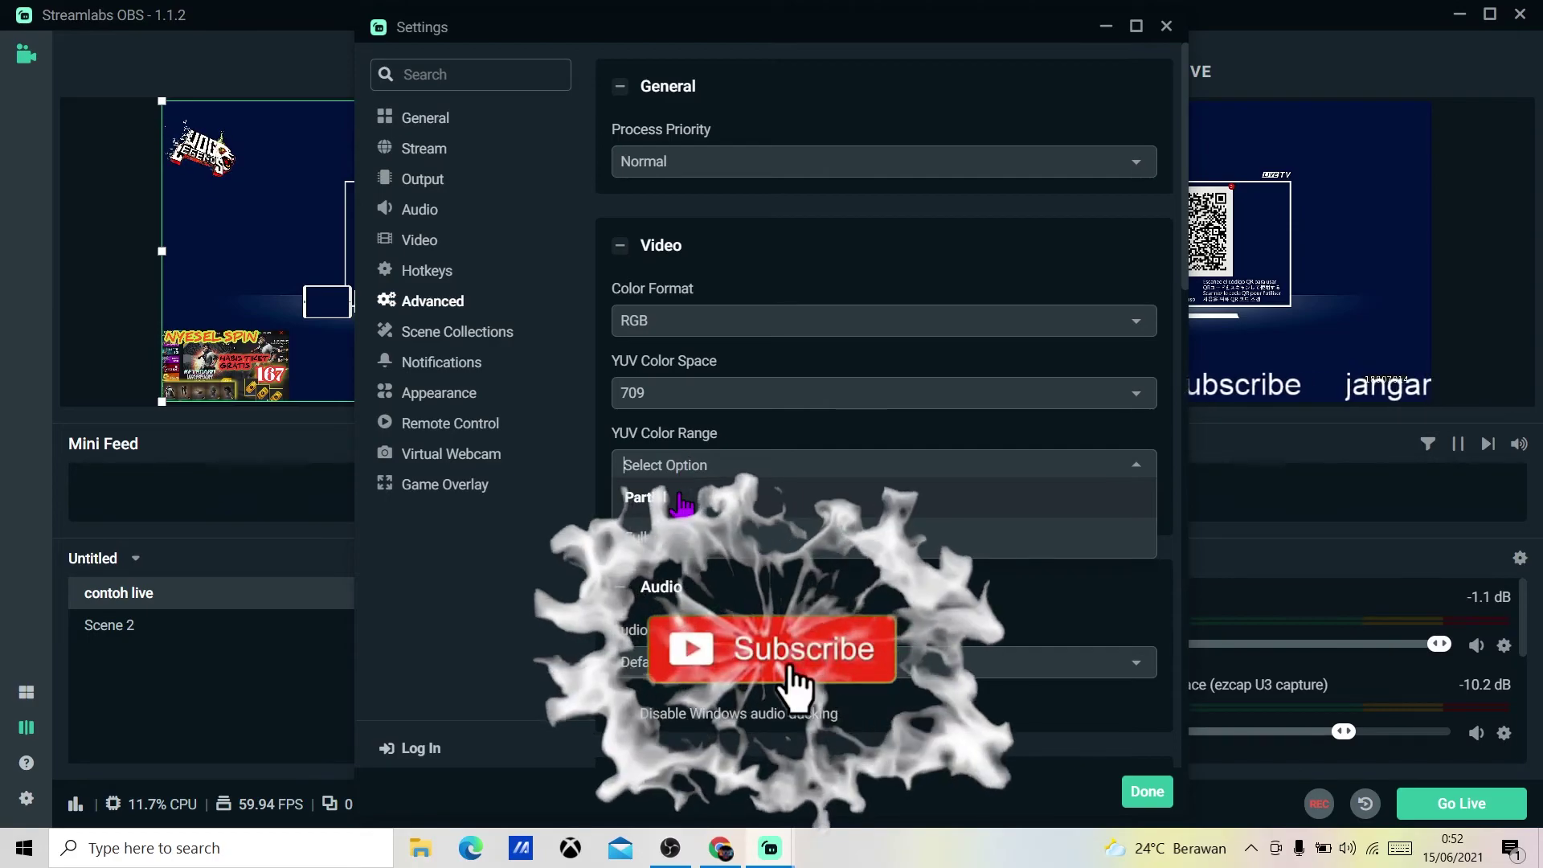
left_click(679, 534)
- Look through the remaining advanced options and the scene collection, notification and appearance settings
scroll(695, 592, "down", 1)
scroll(696, 592, "down", 2)
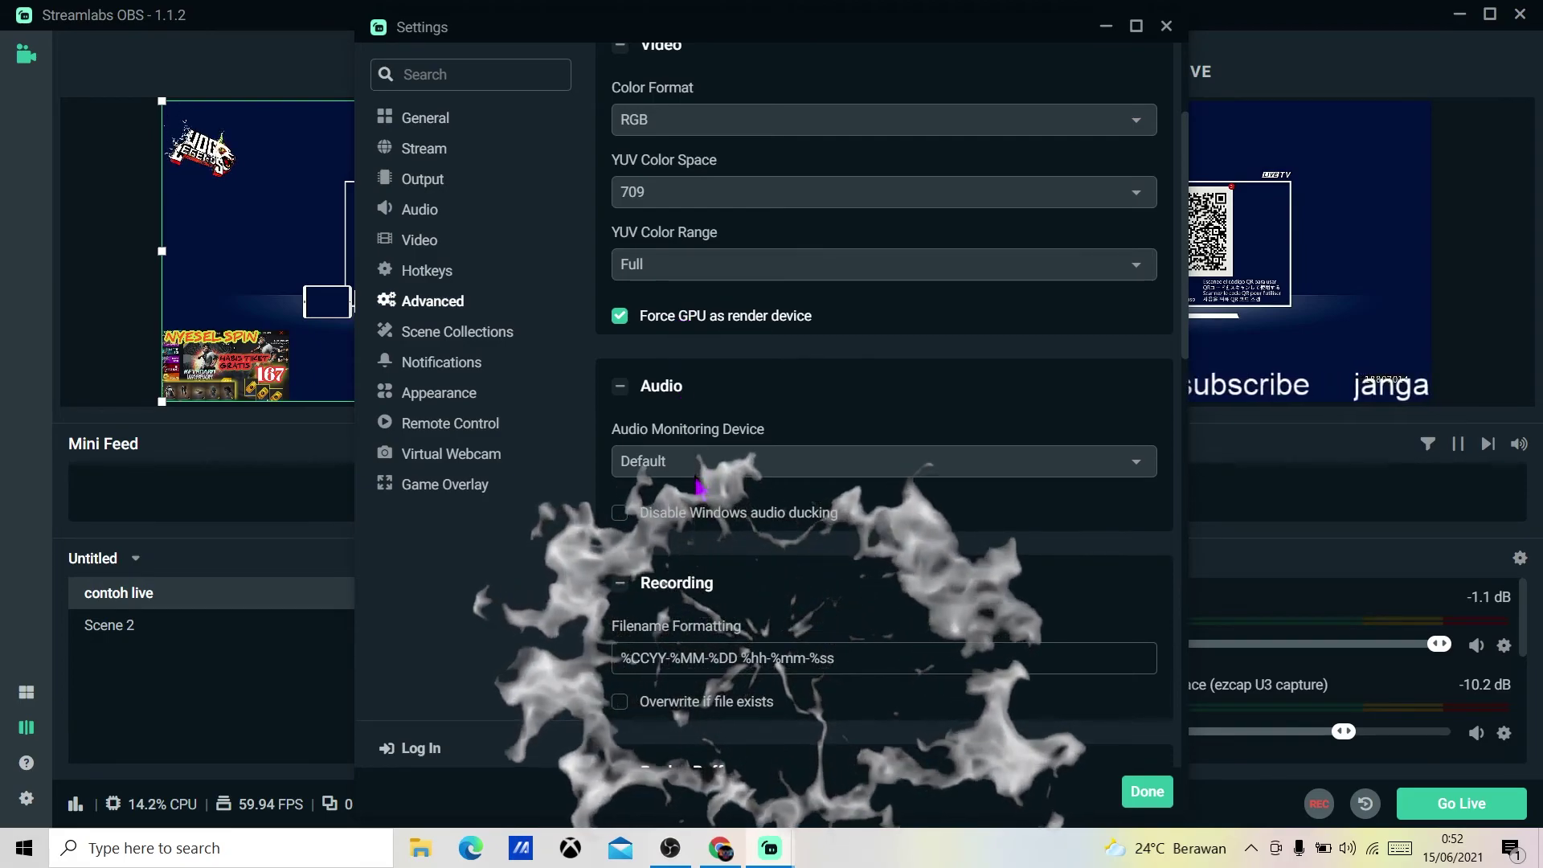
scroll(697, 490, "down", 2)
scroll(695, 506, "down", 6)
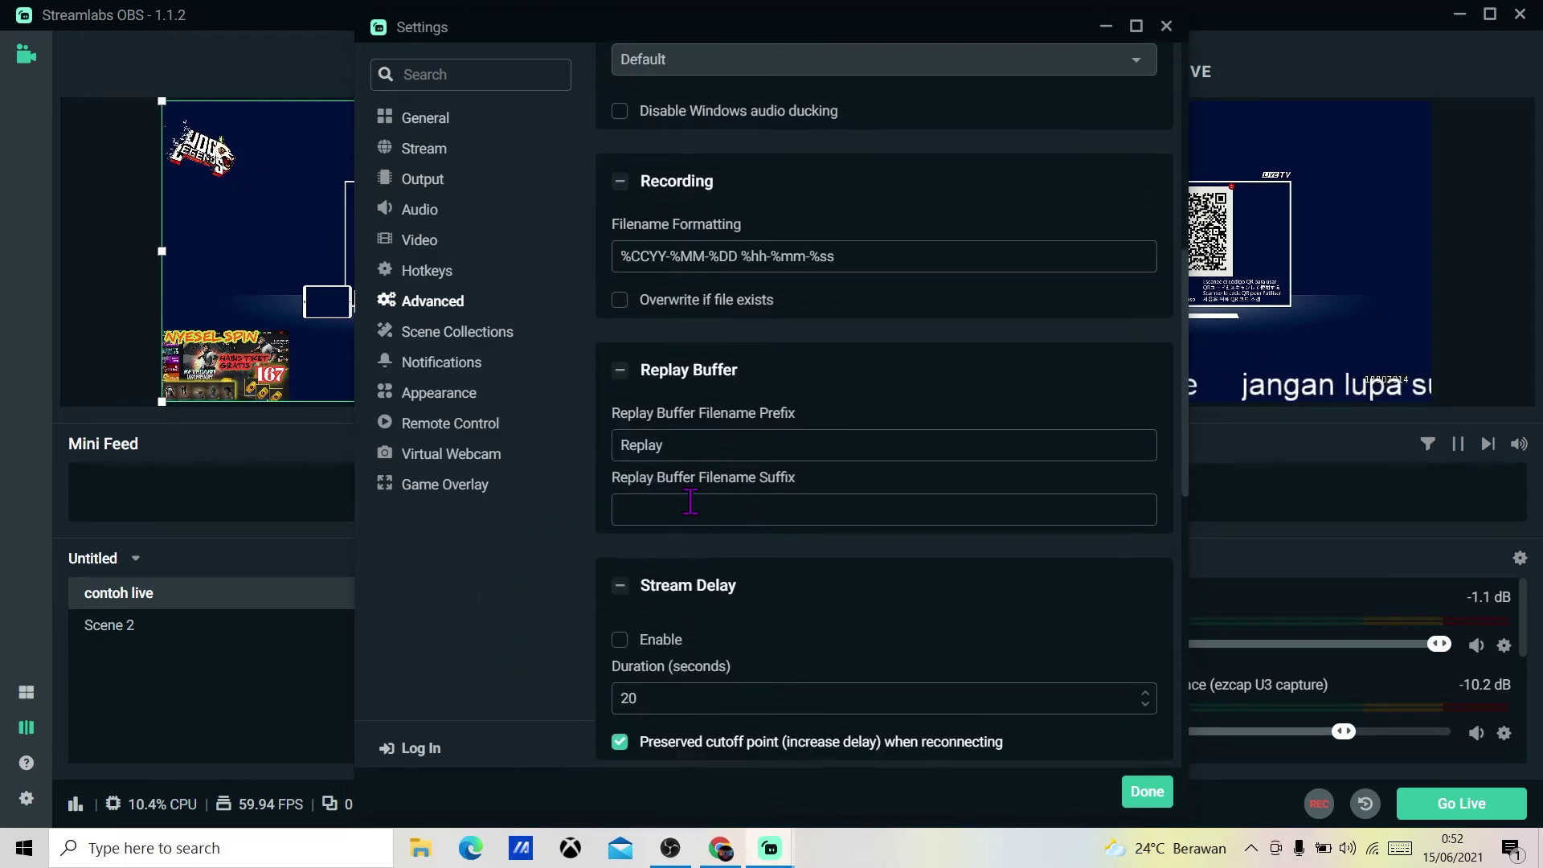
scroll(689, 528, "down", 4)
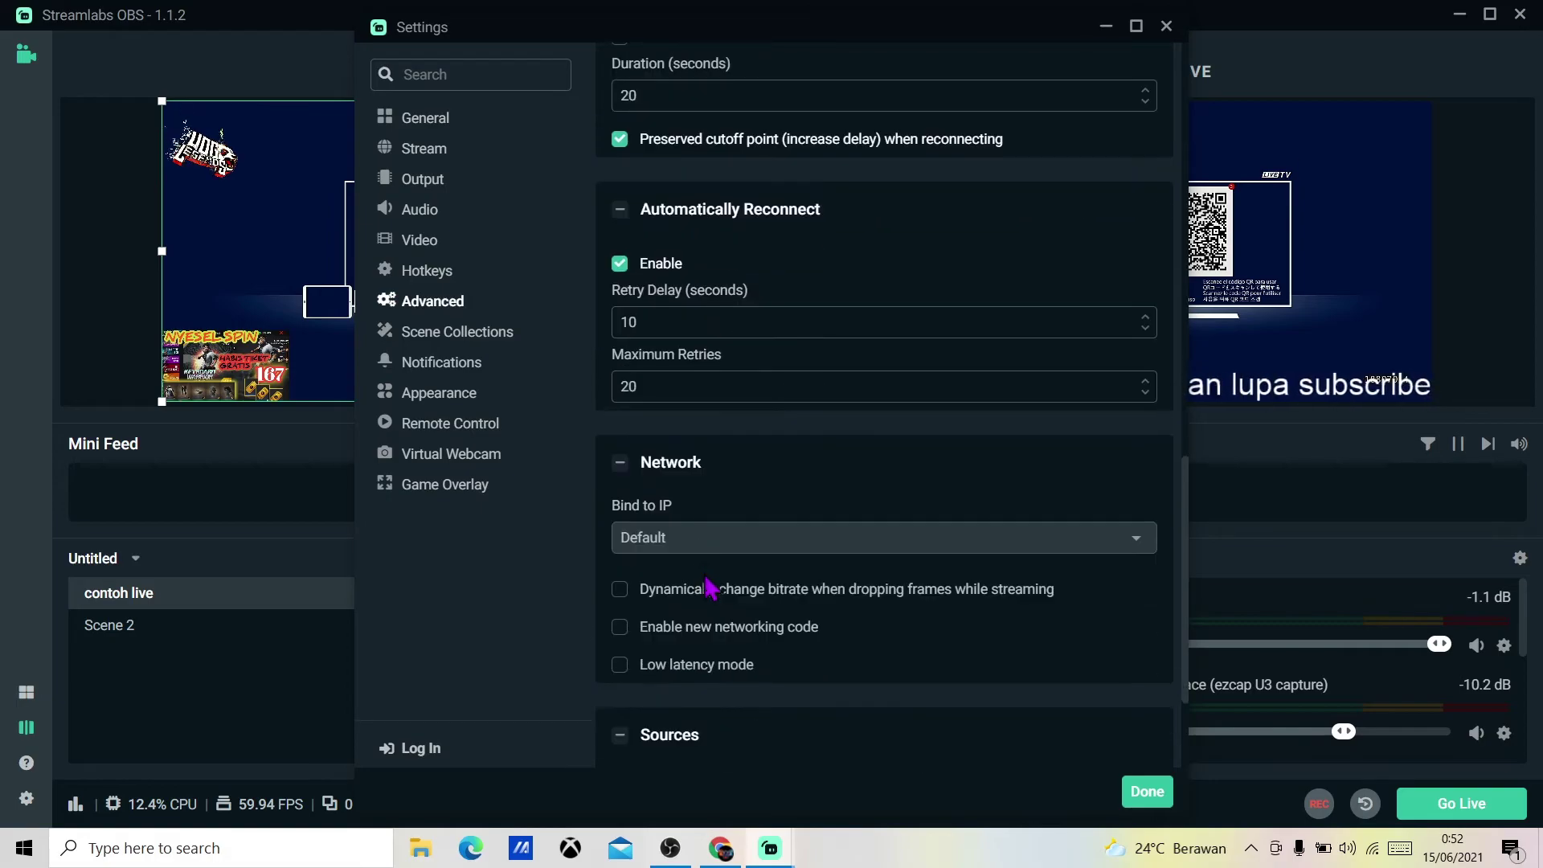
scroll(707, 594, "up", 13)
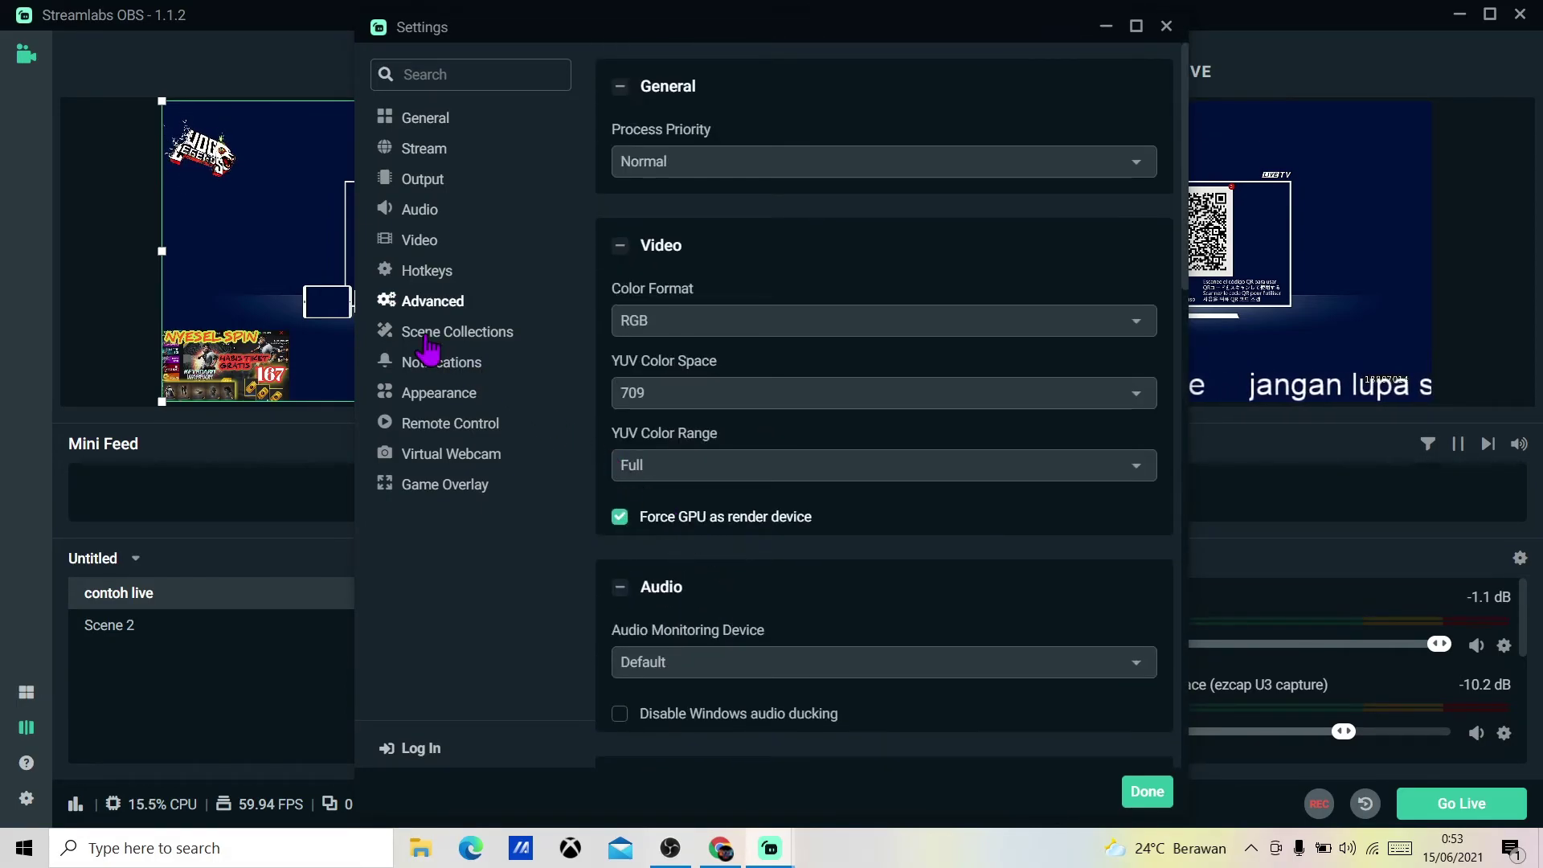
left_click(423, 335)
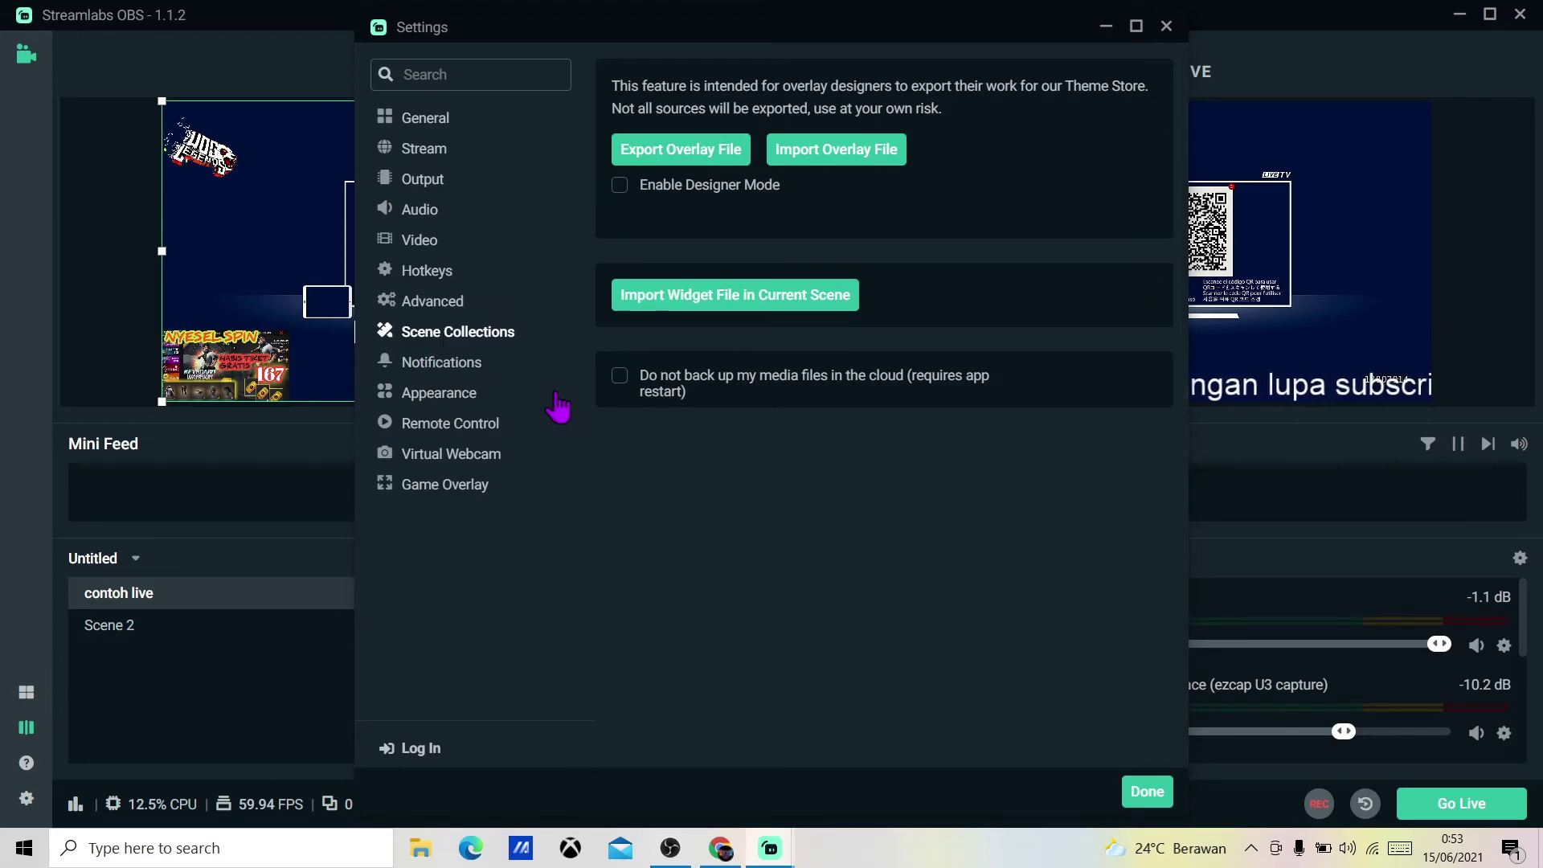
left_click(444, 365)
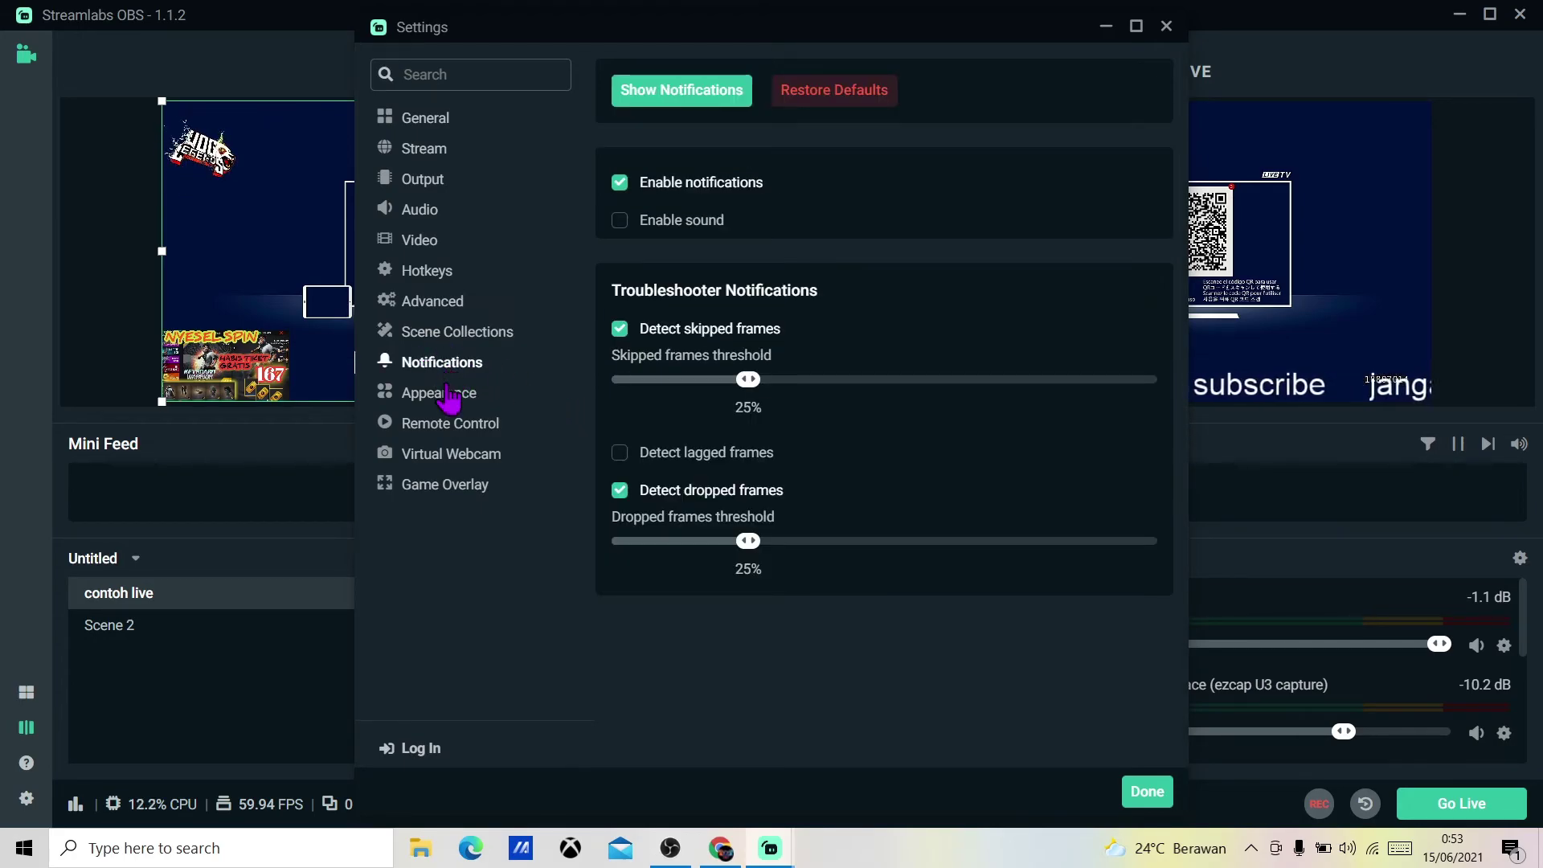
left_click(448, 401)
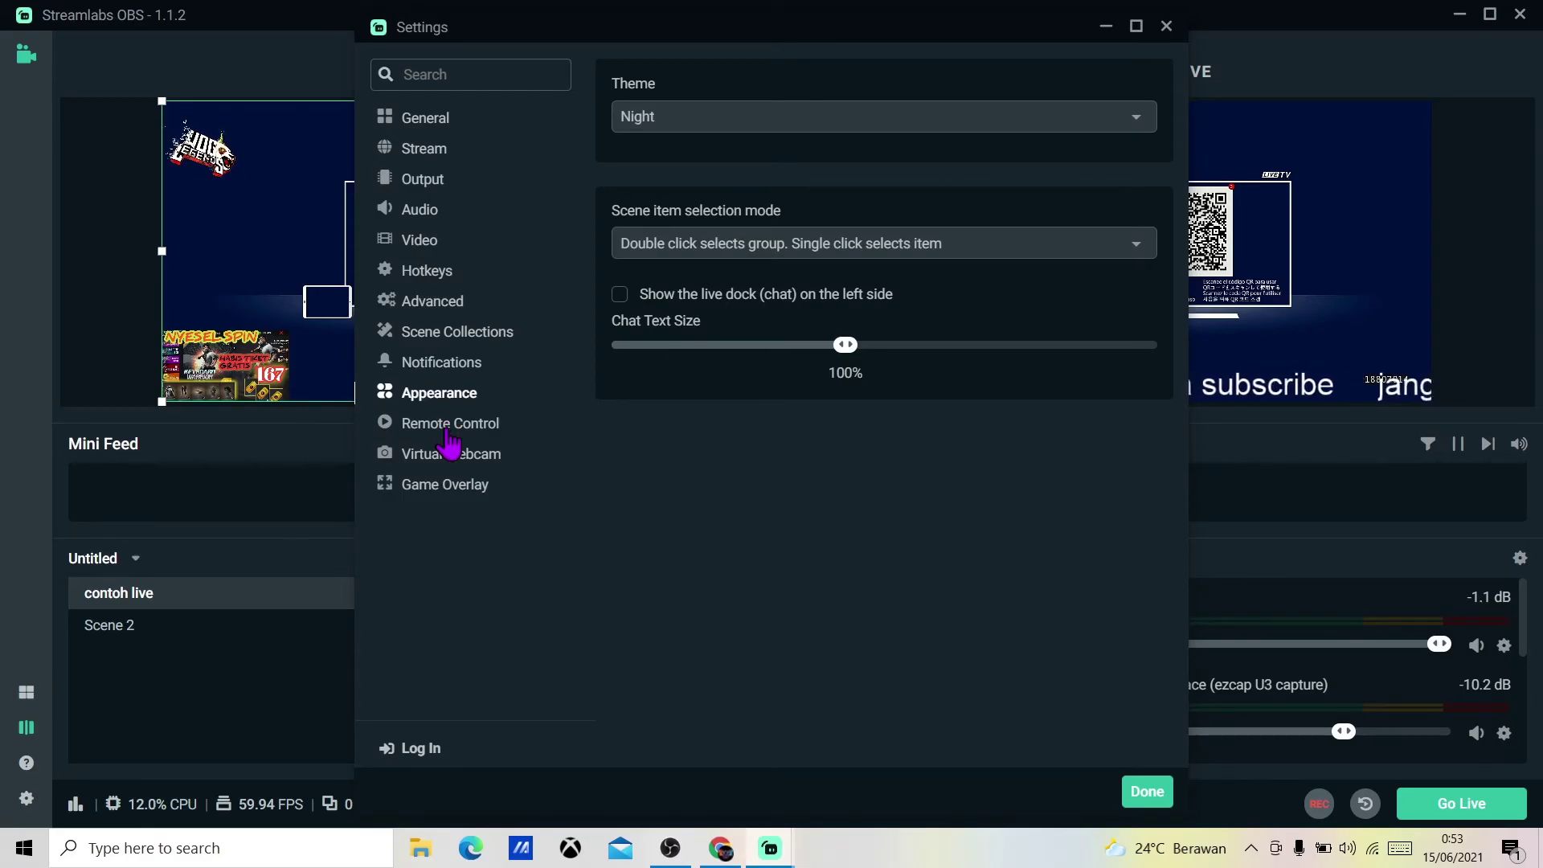
- Look through the remote control, virtual webcam and game overlay settings, and close the settings window
left_click(447, 430)
left_click(448, 456)
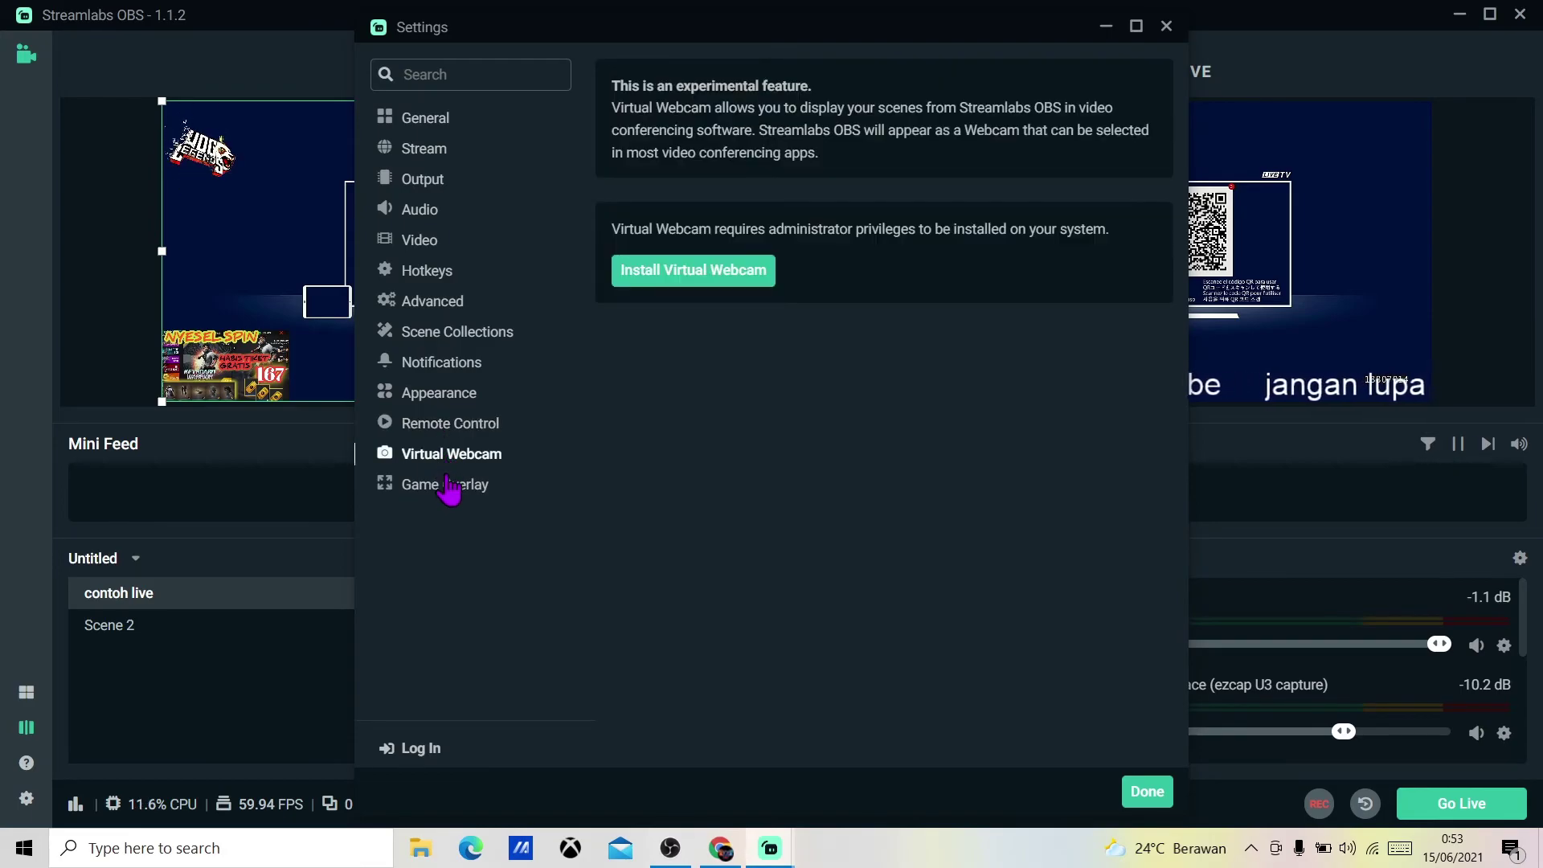
left_click(449, 491)
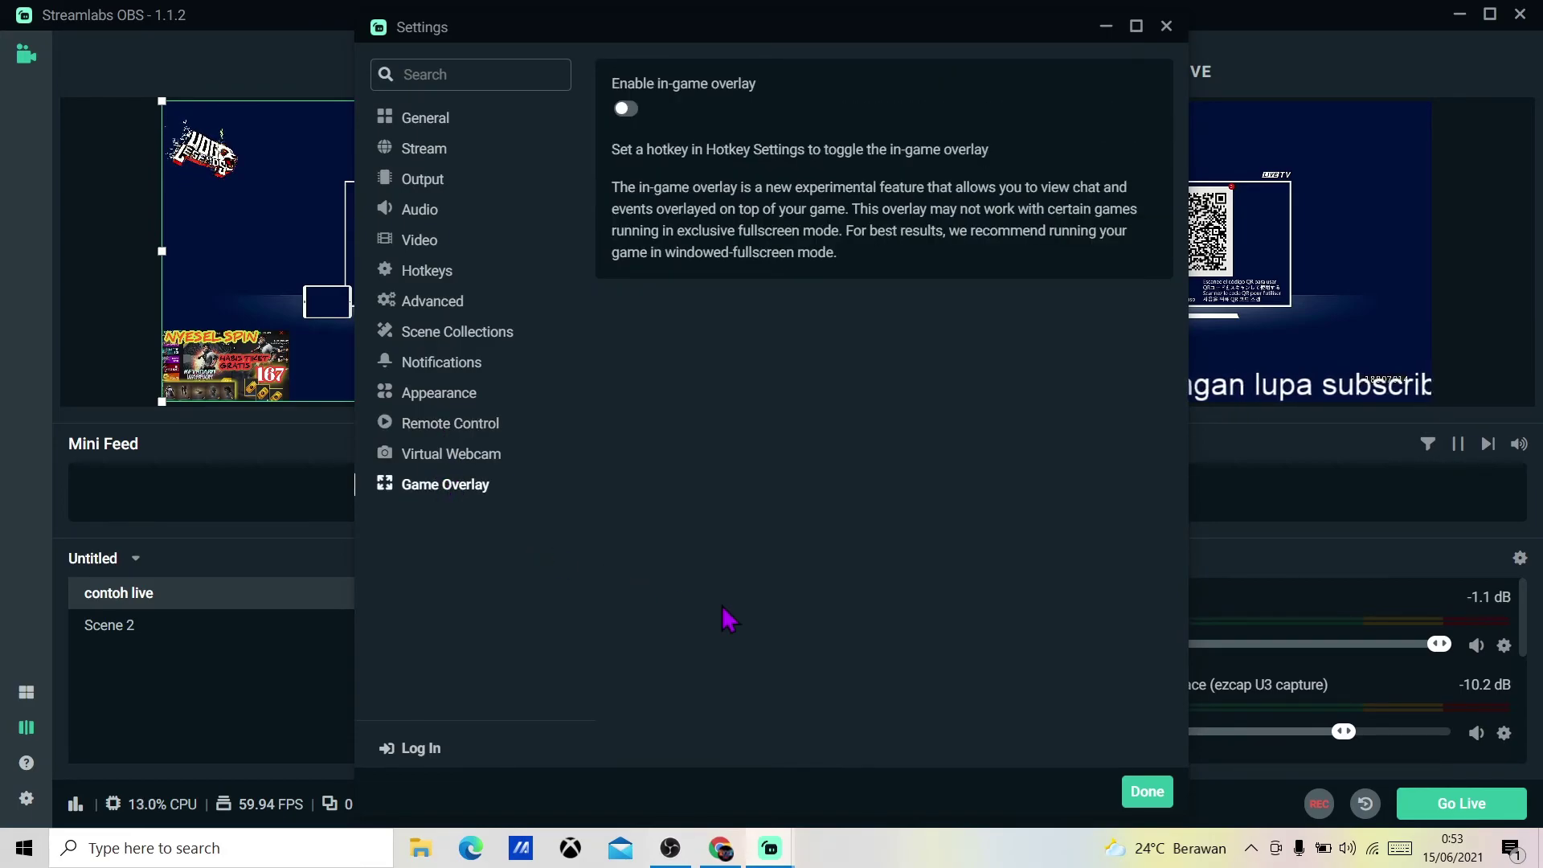
left_click(1147, 797)
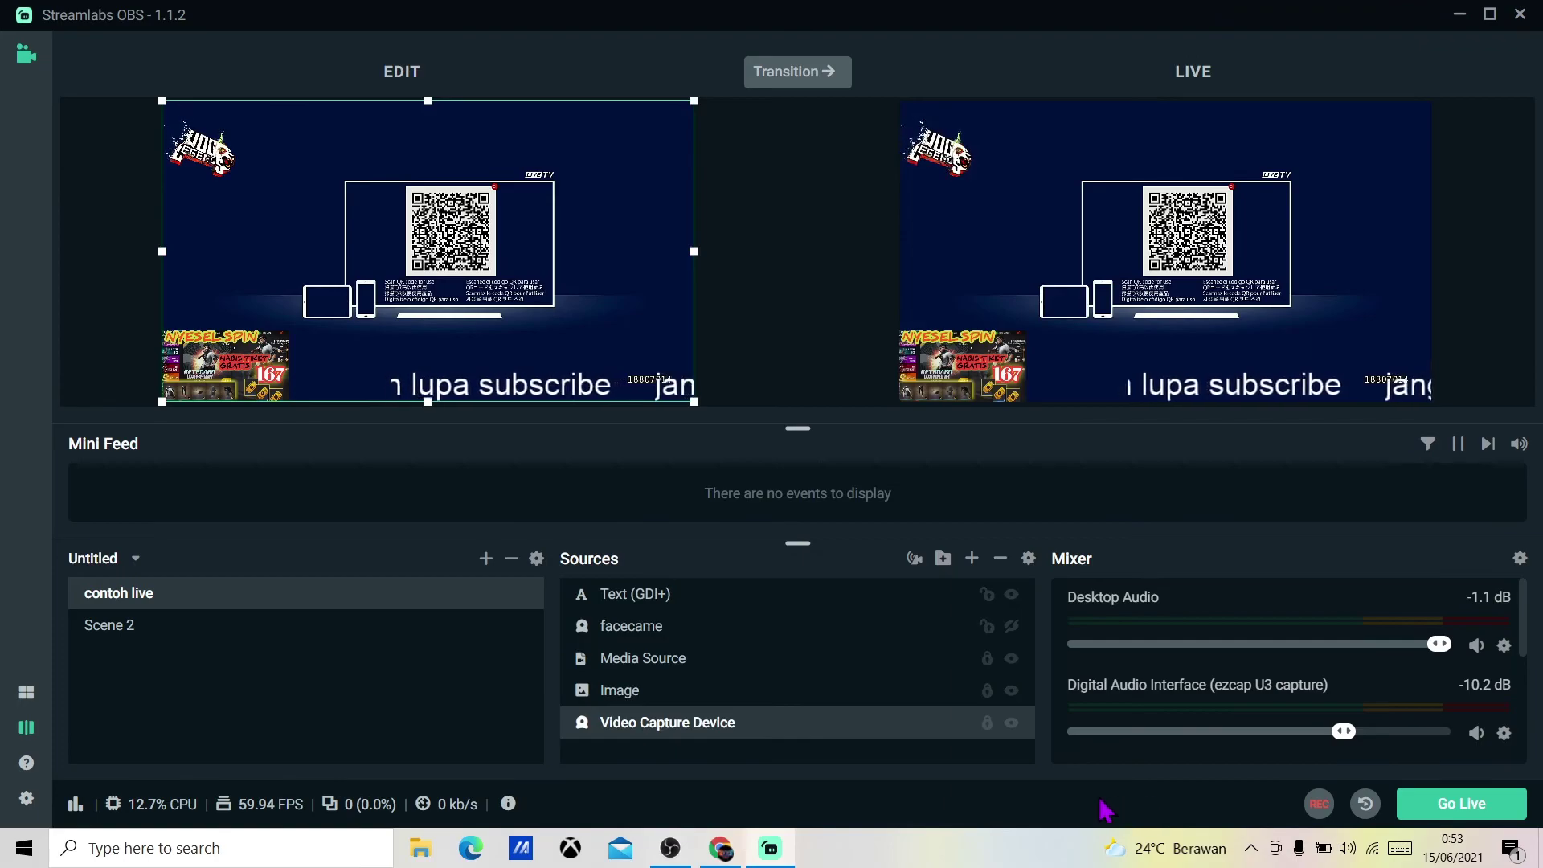
left_click(669, 851)
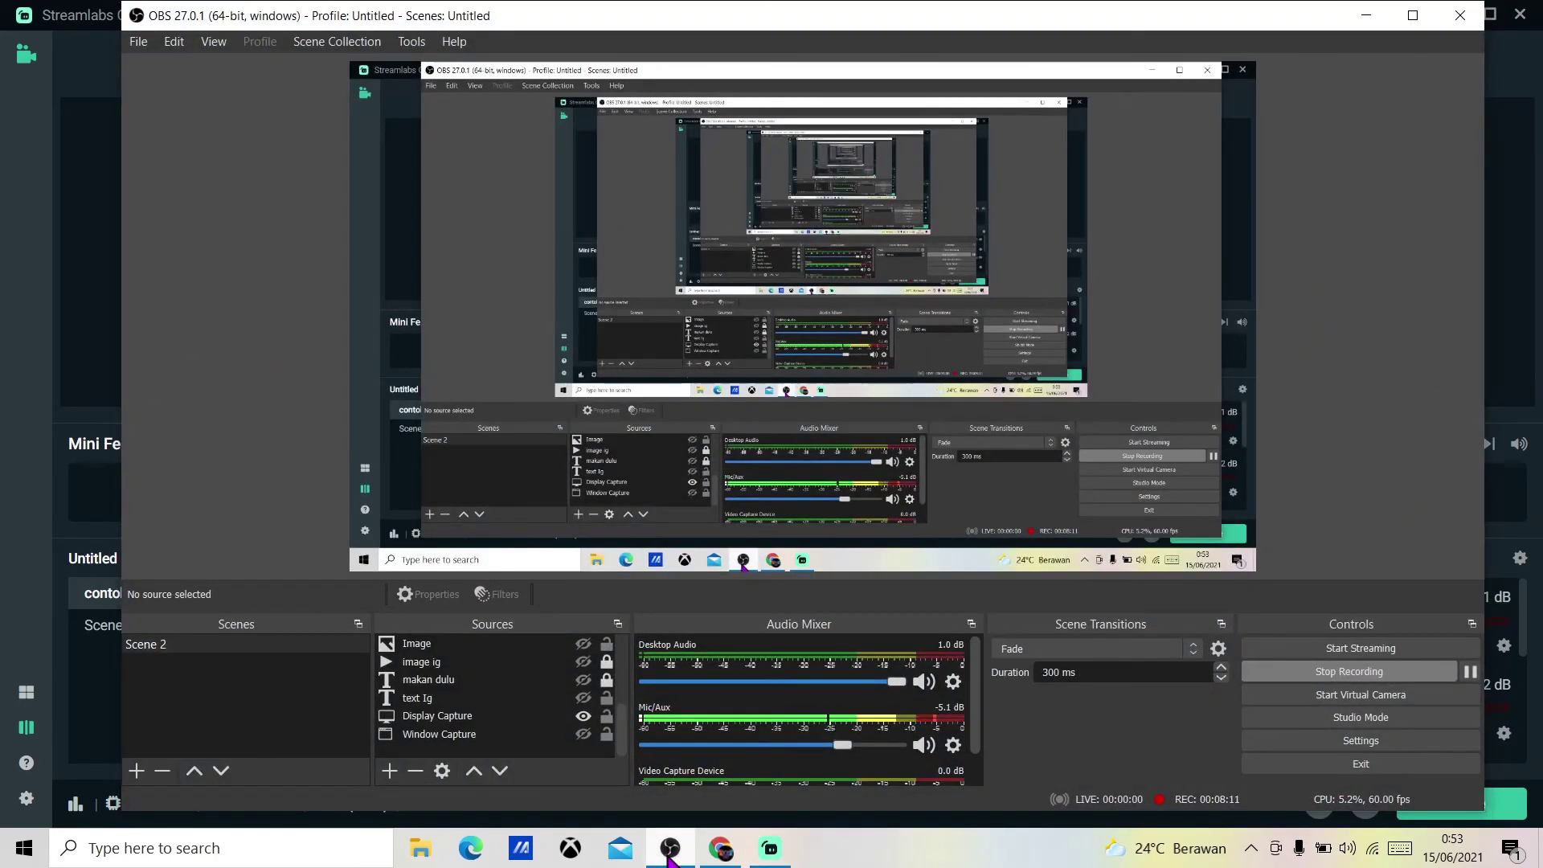
left_click(669, 852)
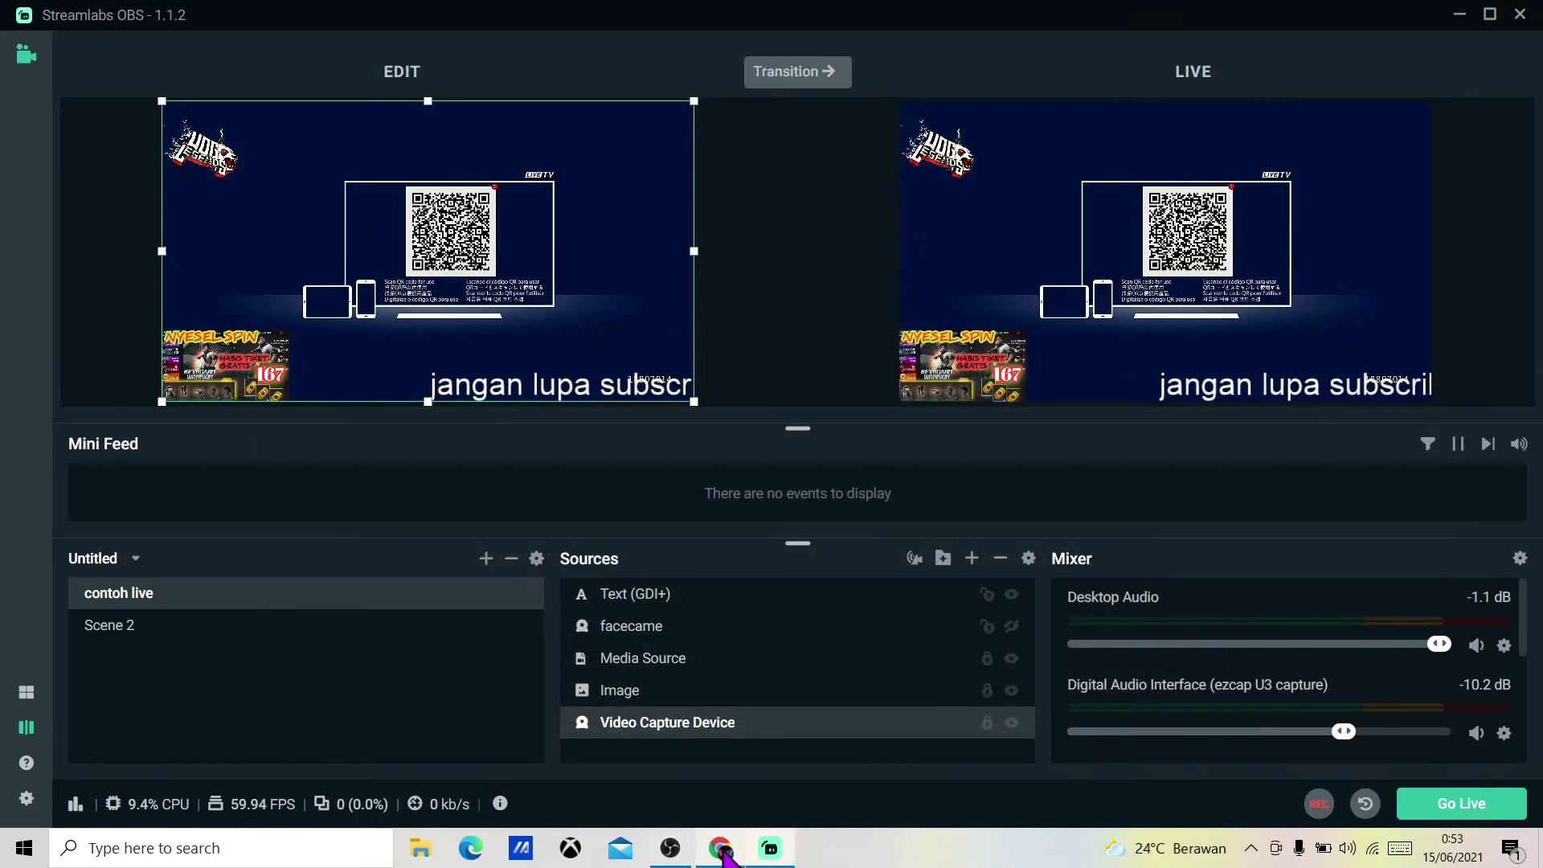
left_click(771, 852)
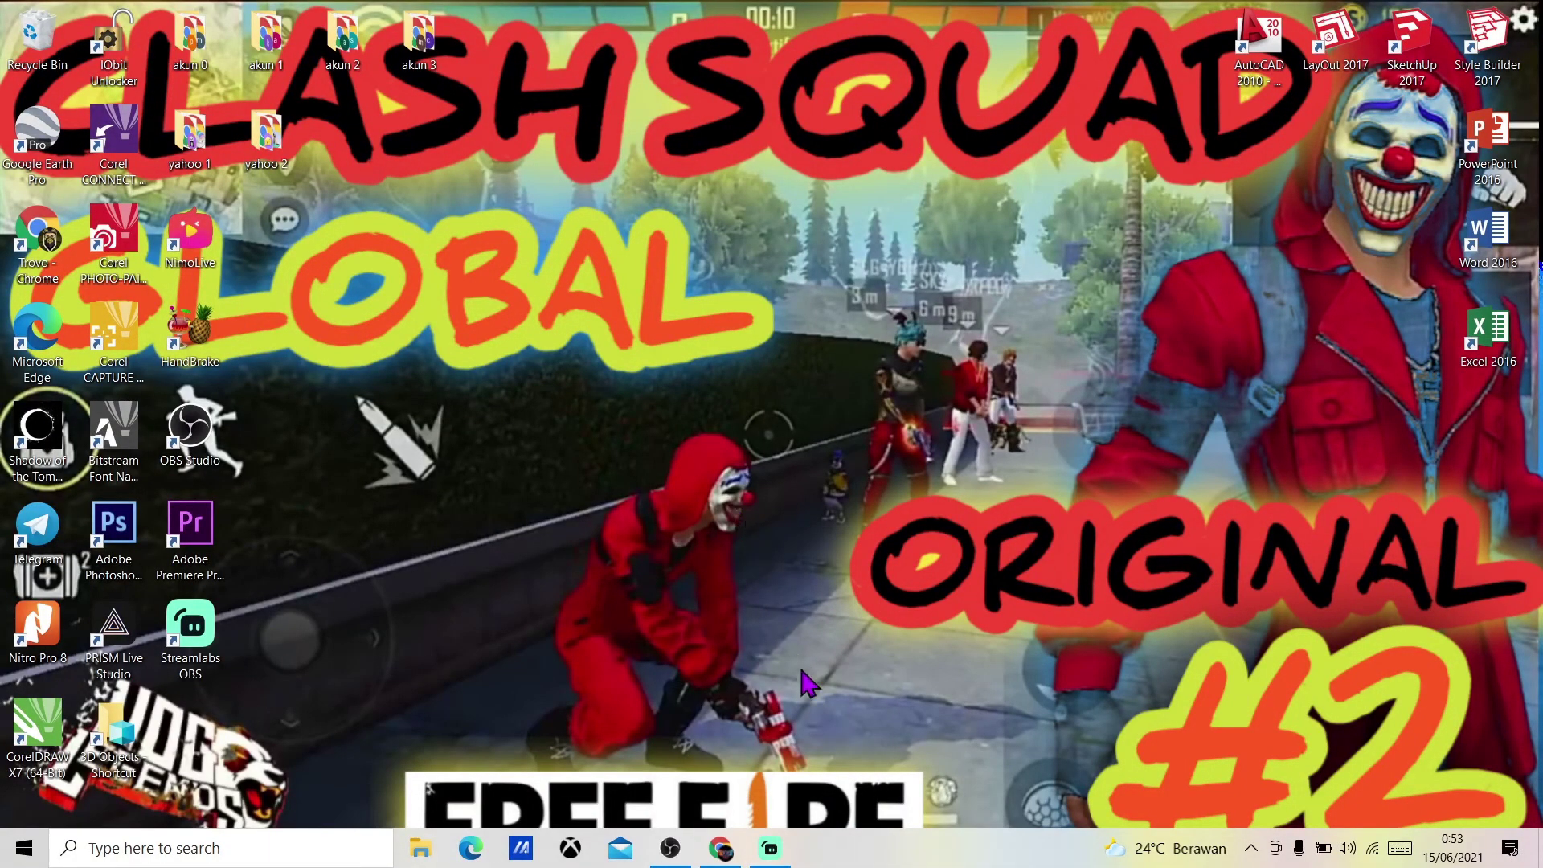
left_click(770, 850)
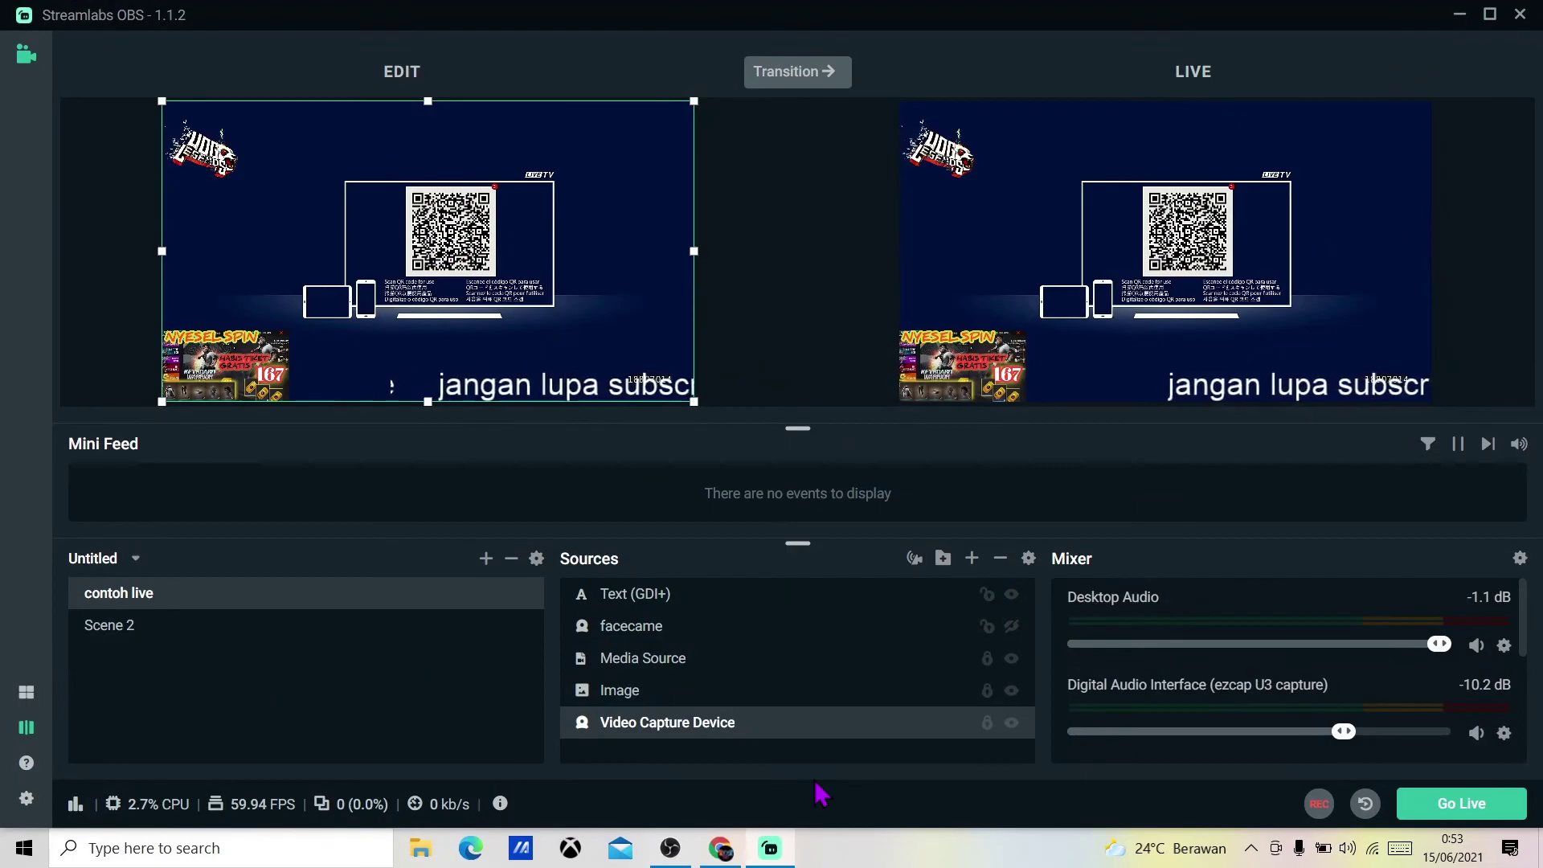
left_click(769, 850)
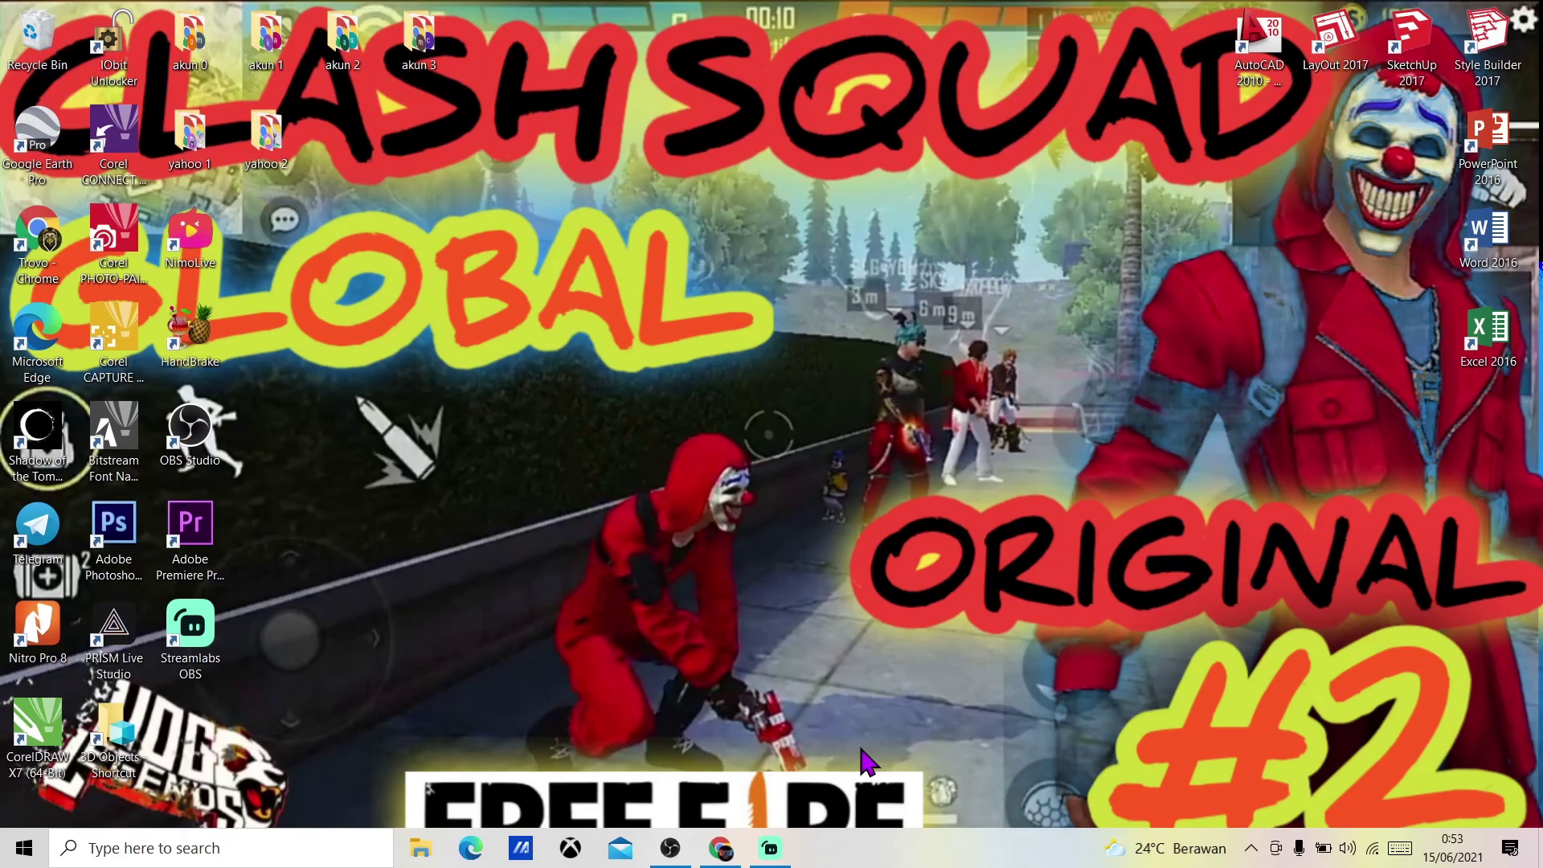
left_click(770, 850)
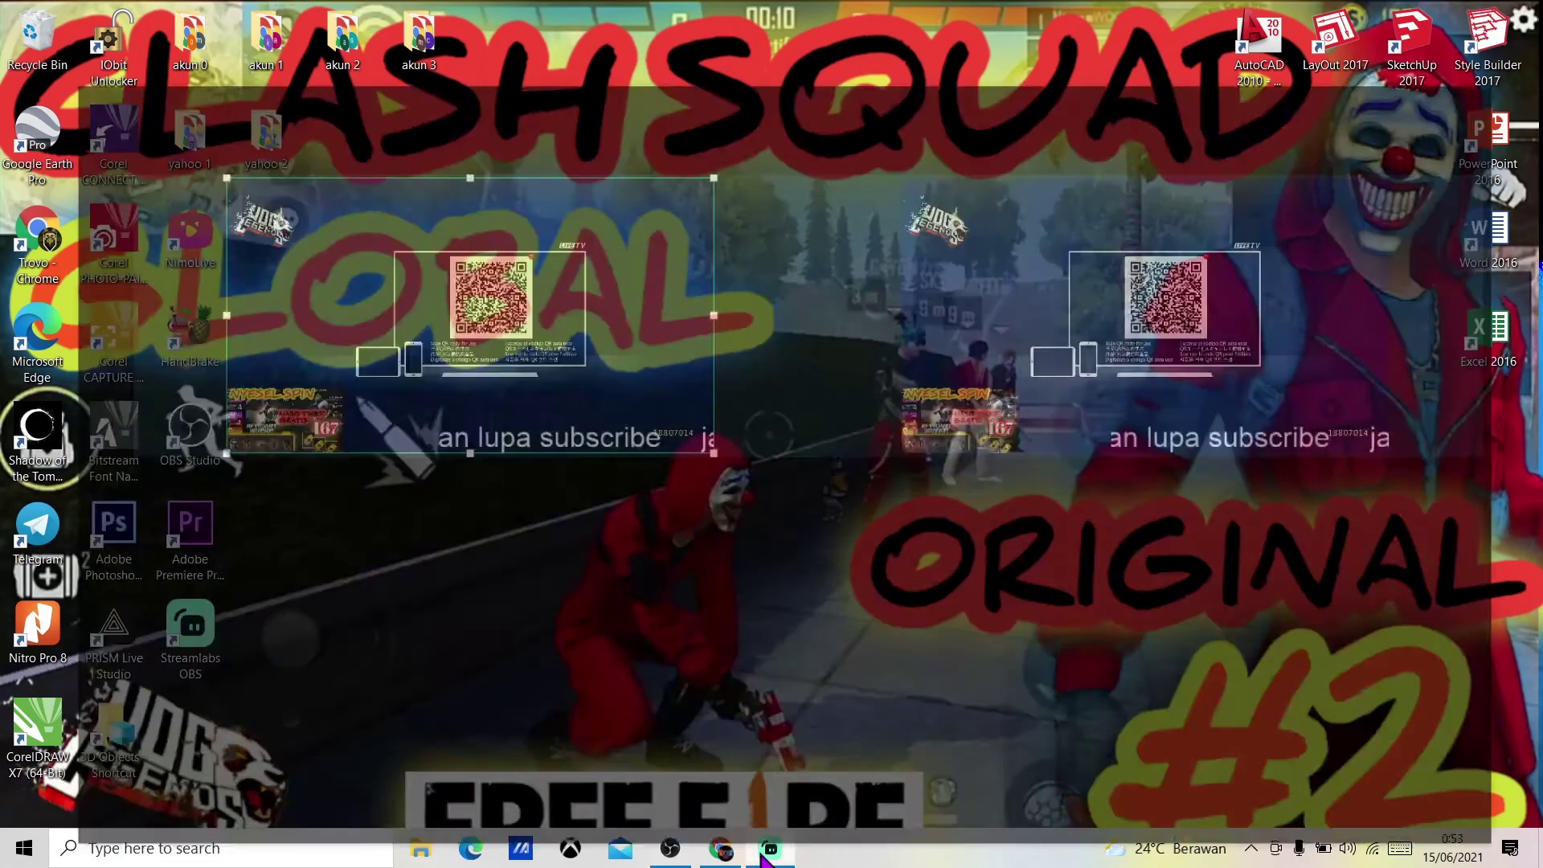